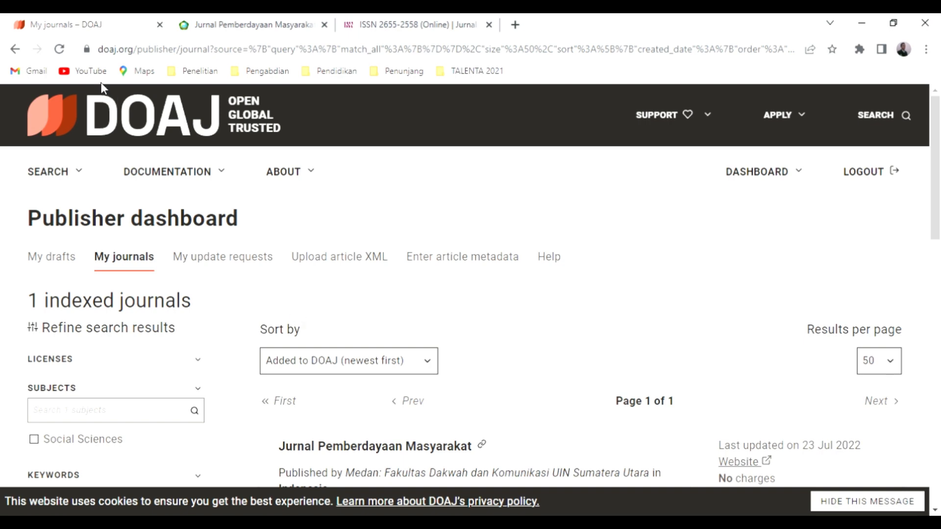
Review the journal's website, its ISSN Portal record, and its entry under My journals in the DOAJ publisher dashboard.
left_click(200, 21)
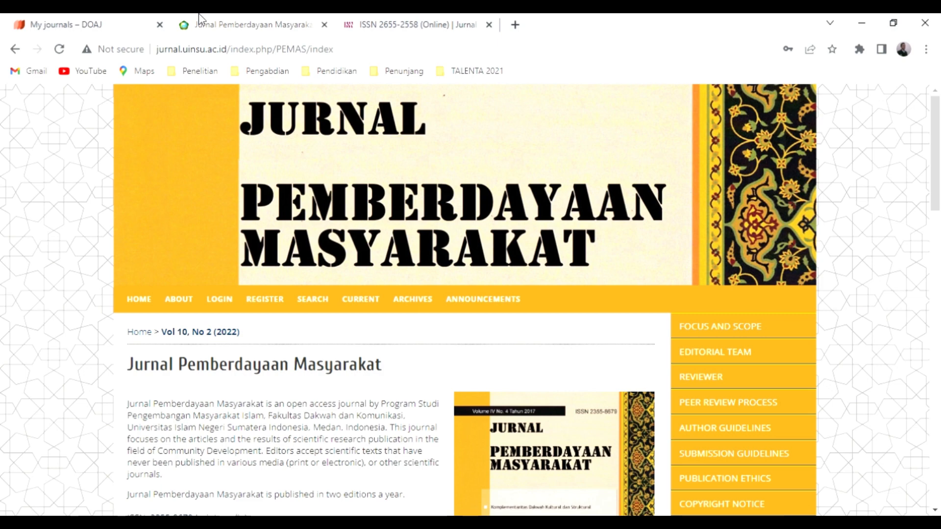
left_click(388, 20)
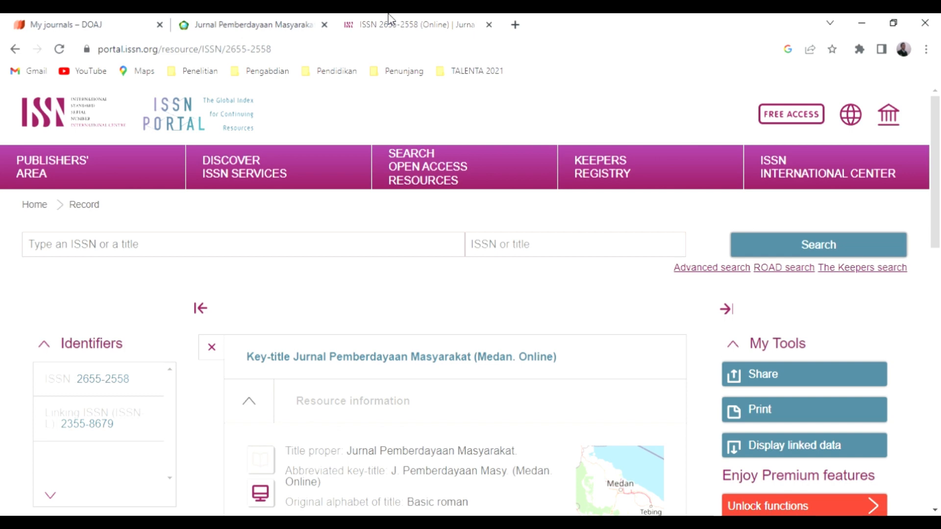
left_click(122, 20)
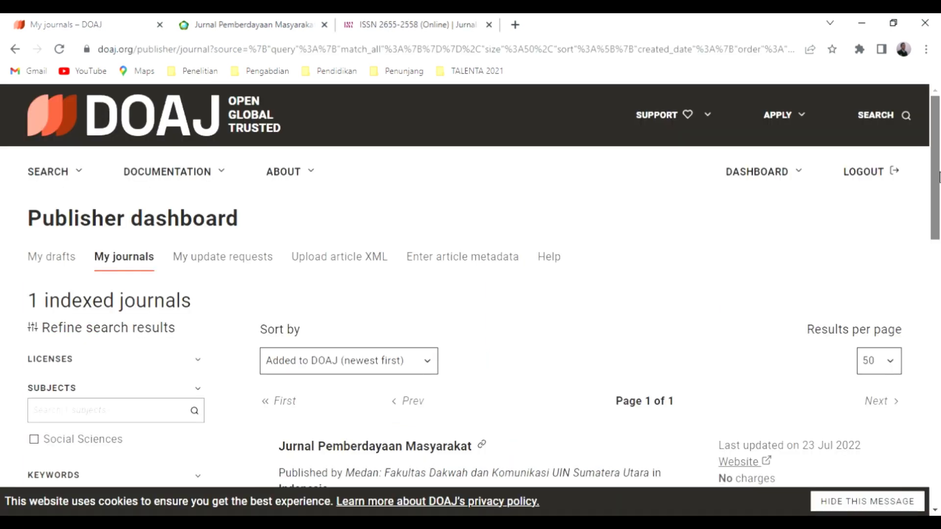
left_click_drag(939, 176, 939, 219)
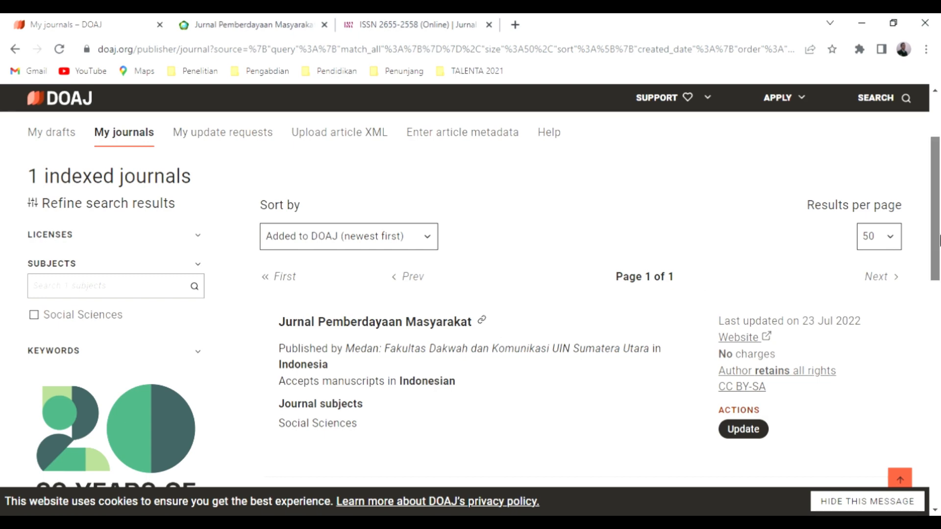
left_click_drag(940, 240, 940, 241)
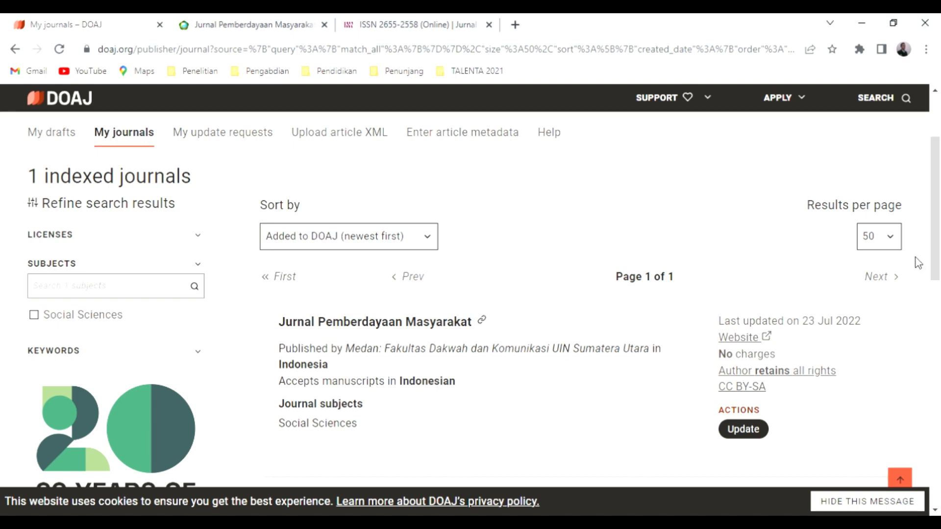
left_click_drag(940, 257, 939, 208)
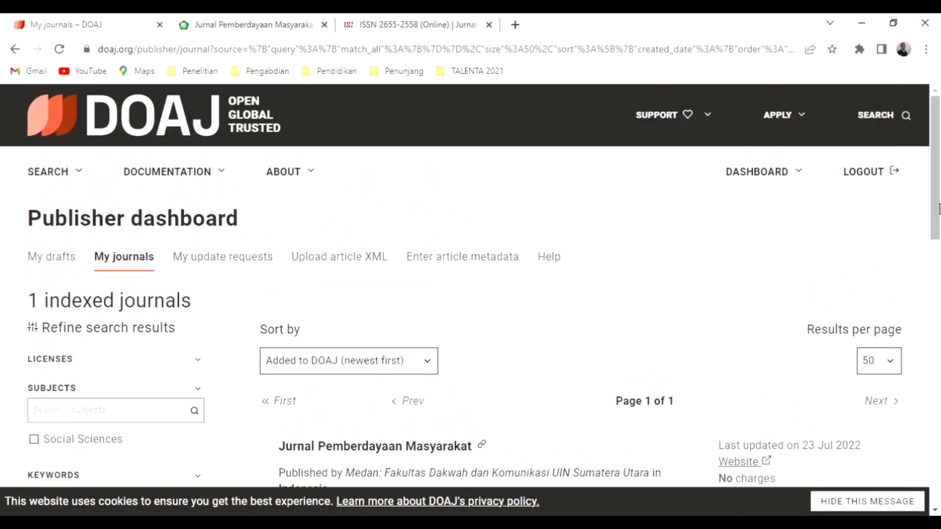
Open the information page about the DOAJ Seal and read through all of its award criteria.
left_click(809, 125)
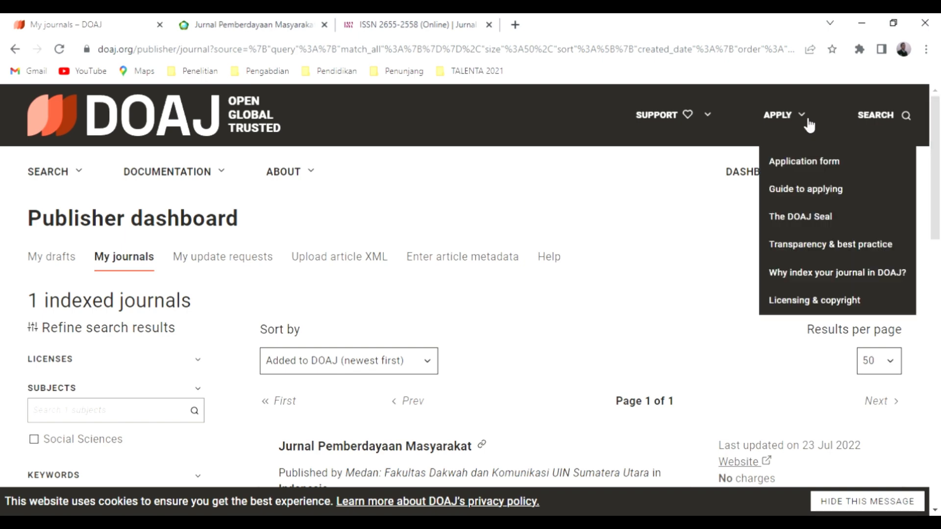
left_click(802, 218)
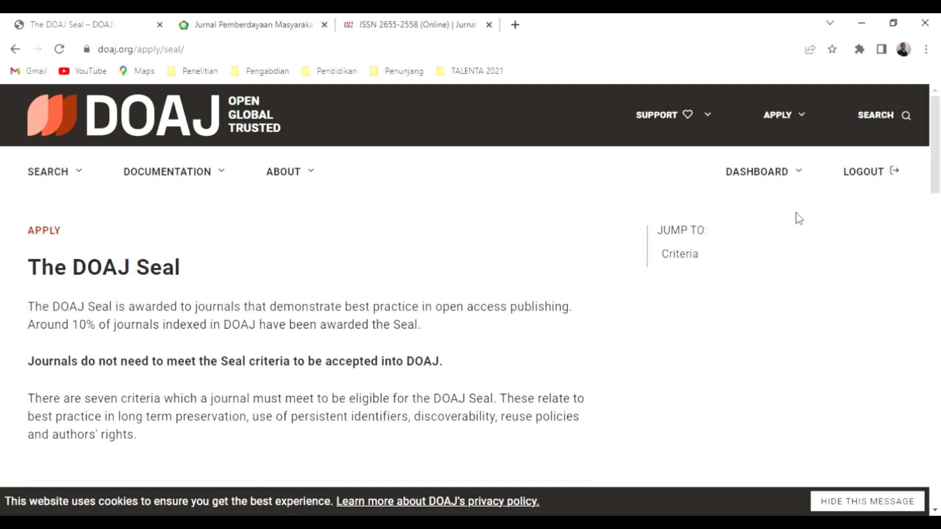
scroll(940, 172, "down", 1)
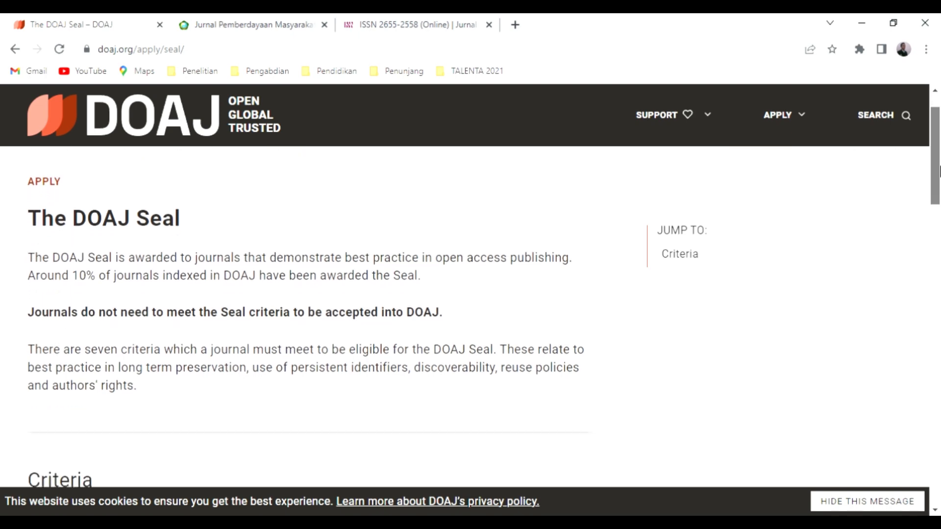
scroll(939, 171, "down", 1)
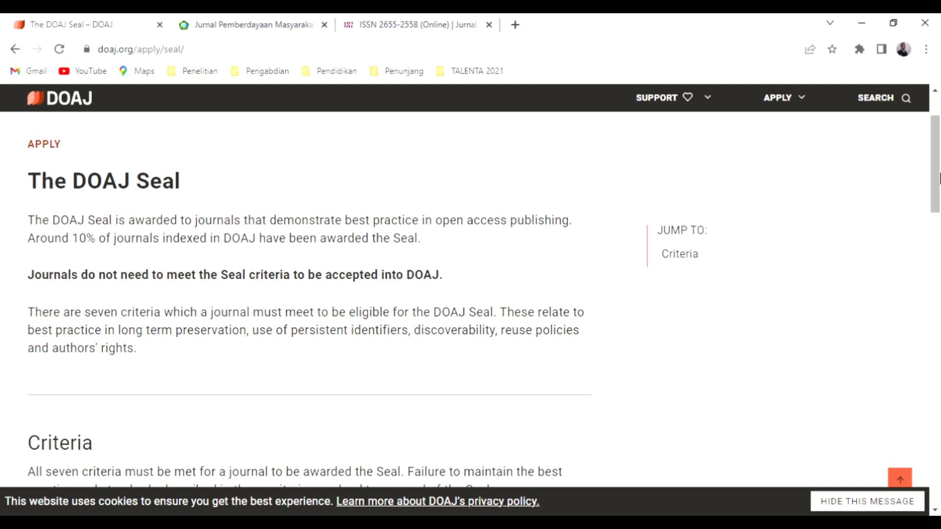
left_click_drag(939, 171, 939, 185)
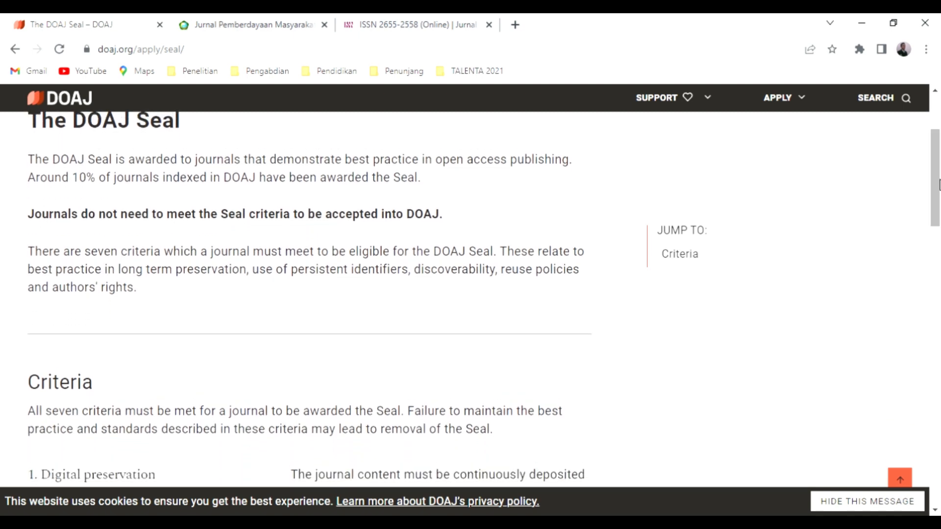
left_click_drag(939, 185, 939, 224)
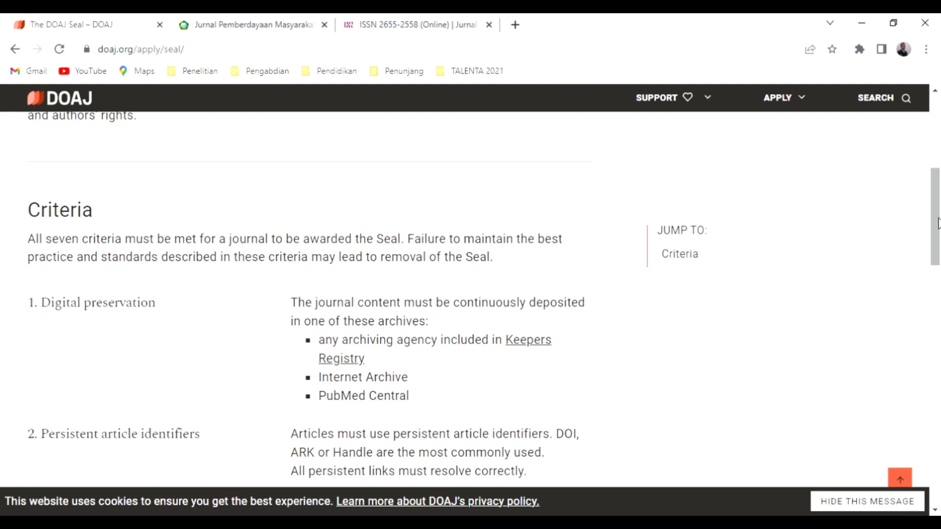
left_click_drag(939, 224, 933, 246)
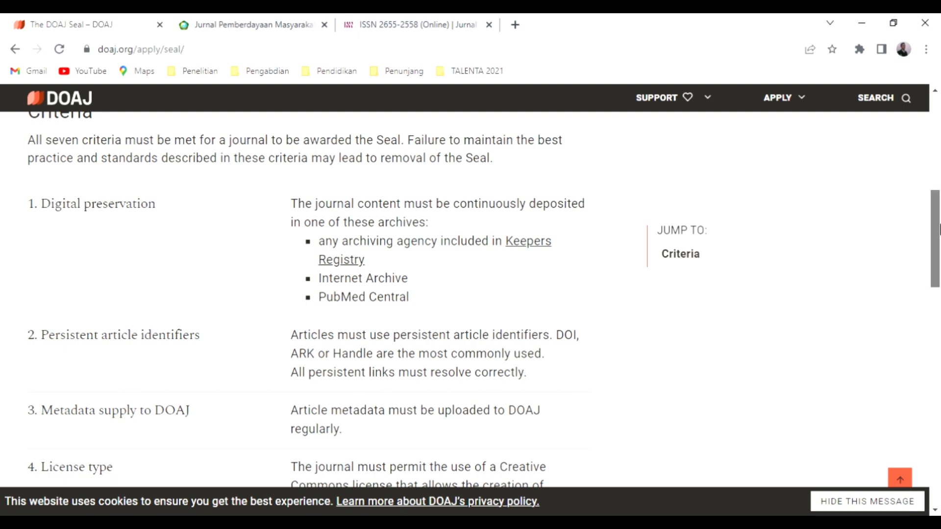
scroll(938, 229, "down", 2)
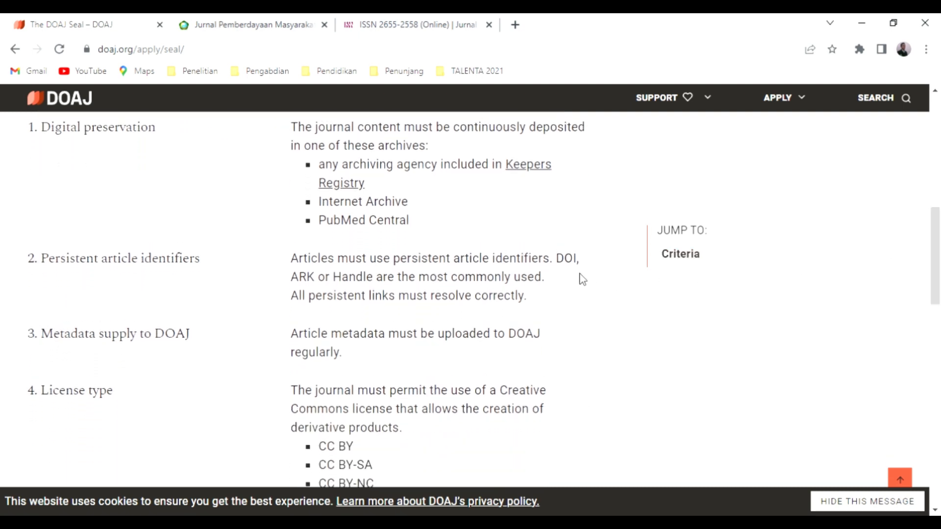
left_click_drag(931, 268, 934, 284)
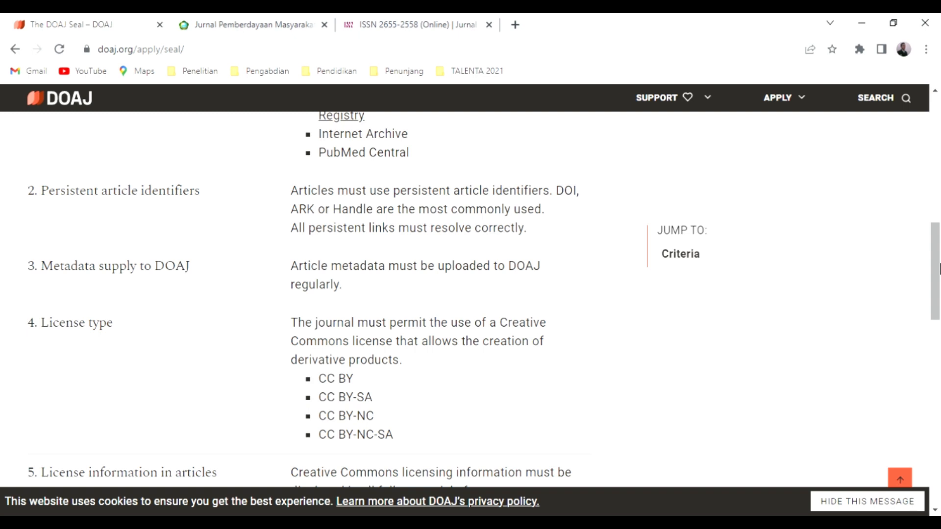
scroll(940, 267, "down", 1)
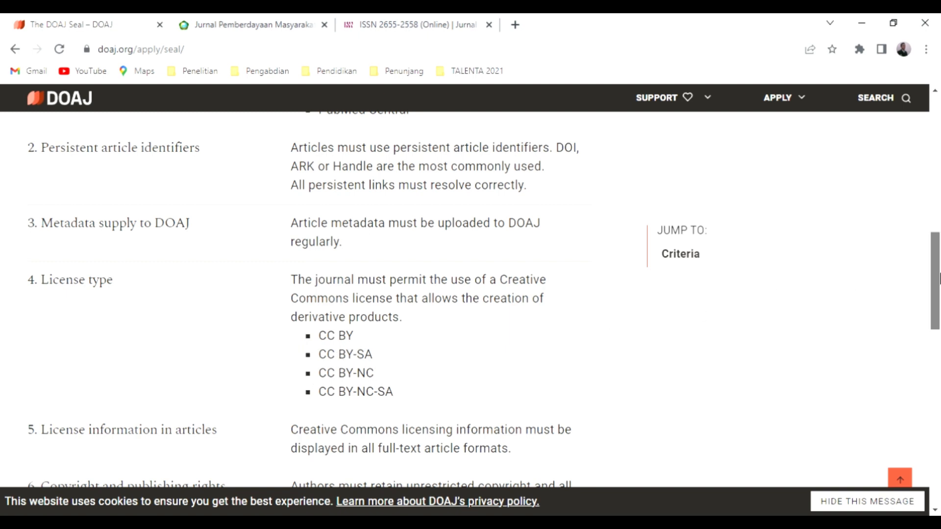
scroll(671, 336, "down", 2)
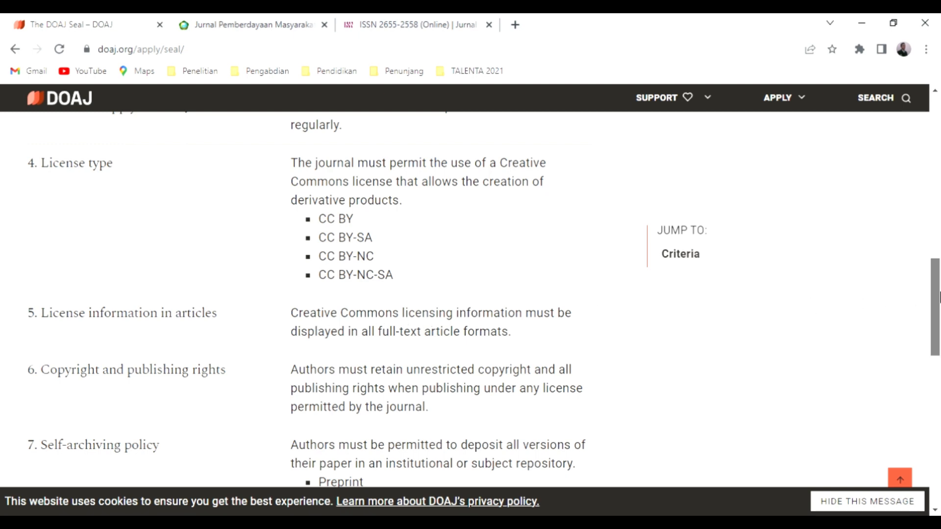
scroll(784, 290, "down", 2)
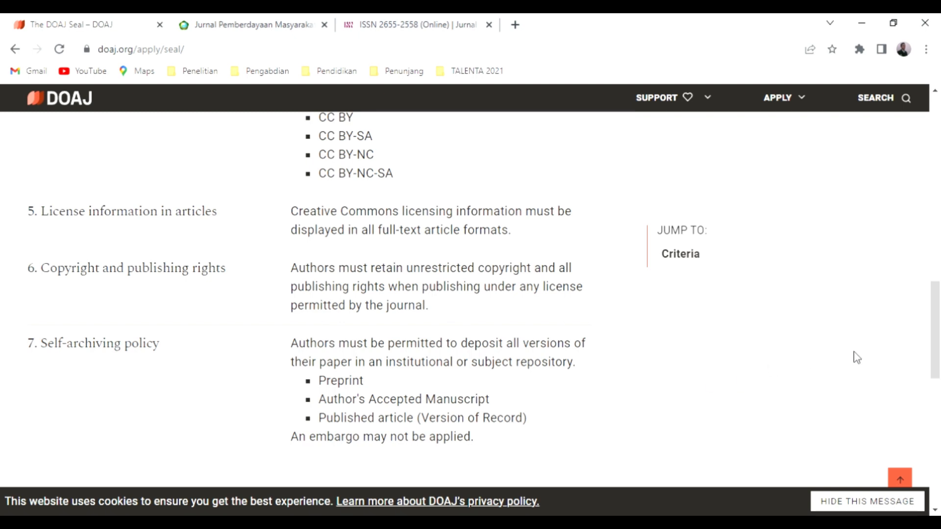
left_click_drag(939, 349, 939, 284)
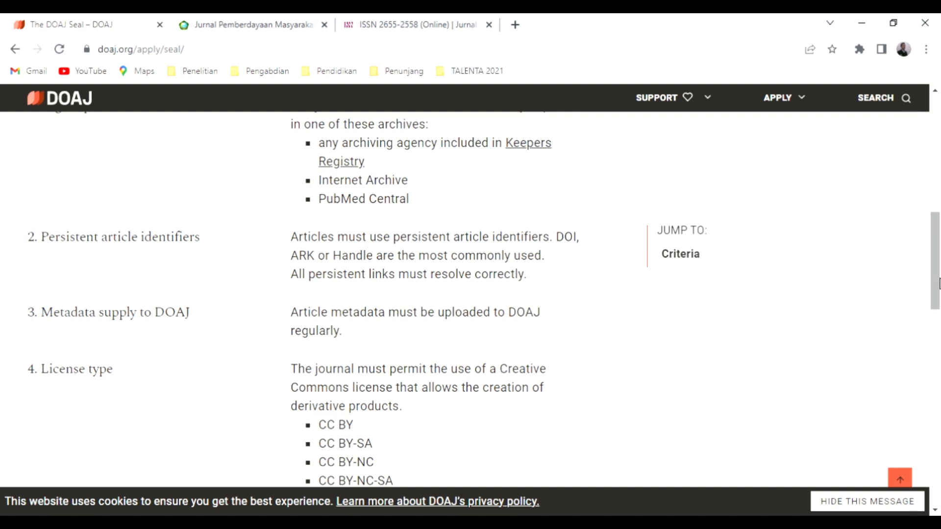
left_click_drag(939, 283, 925, 139)
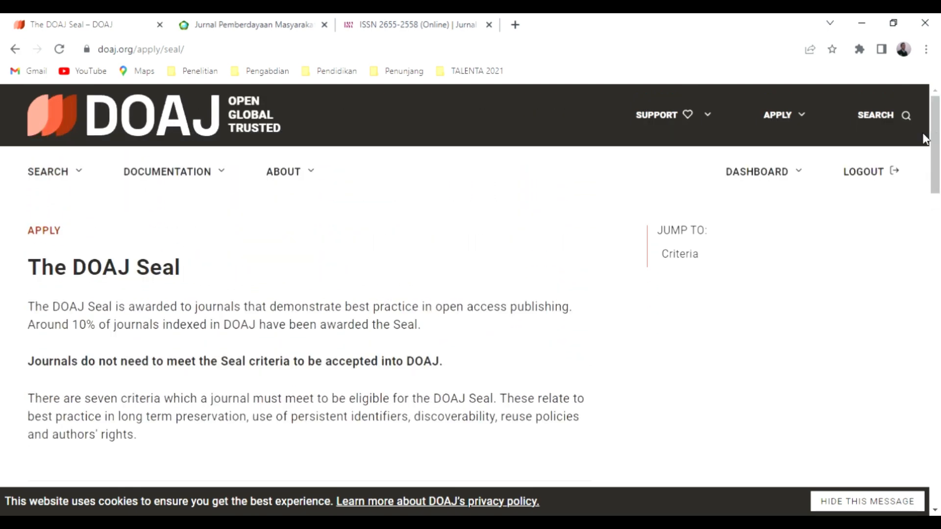
Open the DOAJ application form and answer Yes to adhering to DOAJ's definition of open access.
left_click(785, 122)
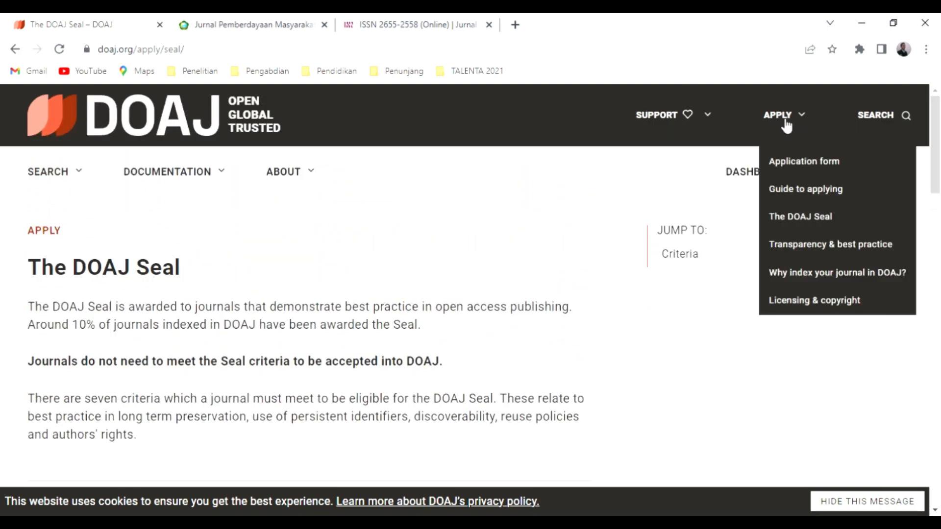
left_click(806, 162)
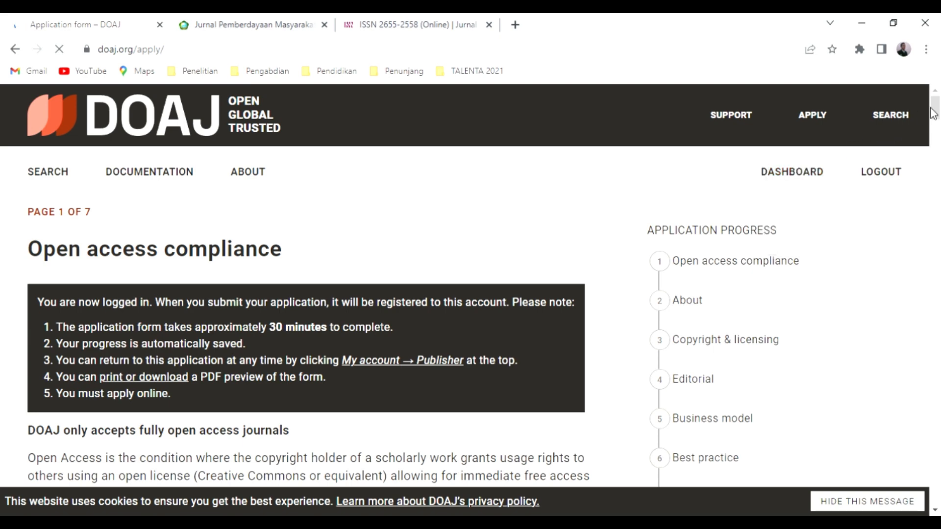
left_click_drag(936, 106, 938, 109)
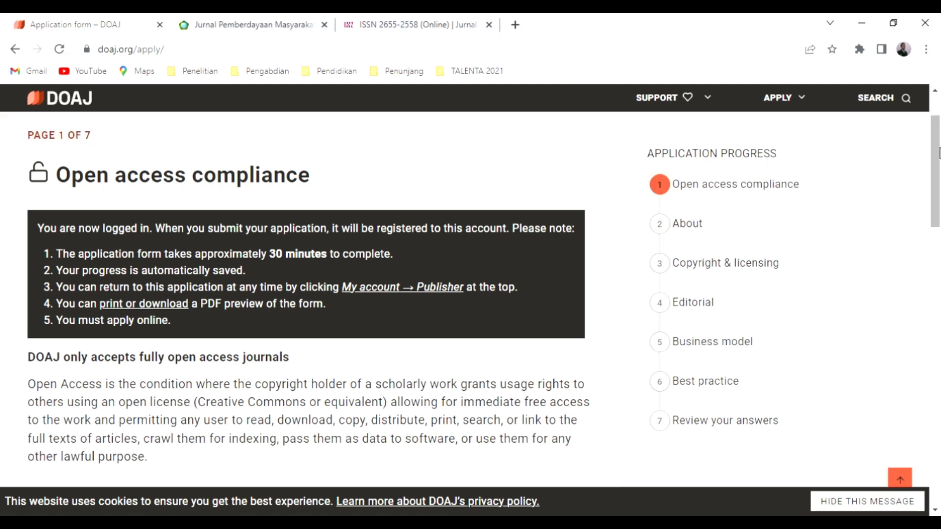
left_click_drag(939, 153, 937, 225)
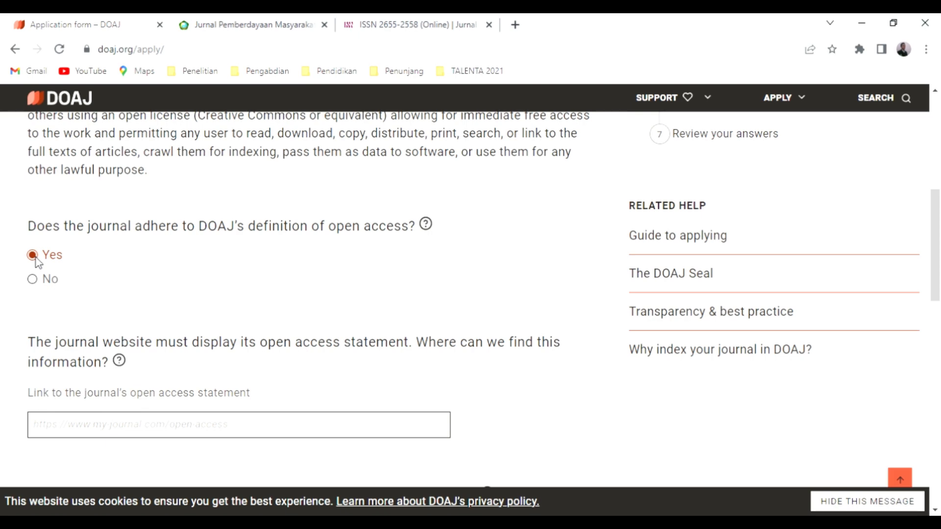
Fill in the open access statement link with the address of the Open Access Policy section on the journal's website.
left_click(226, 30)
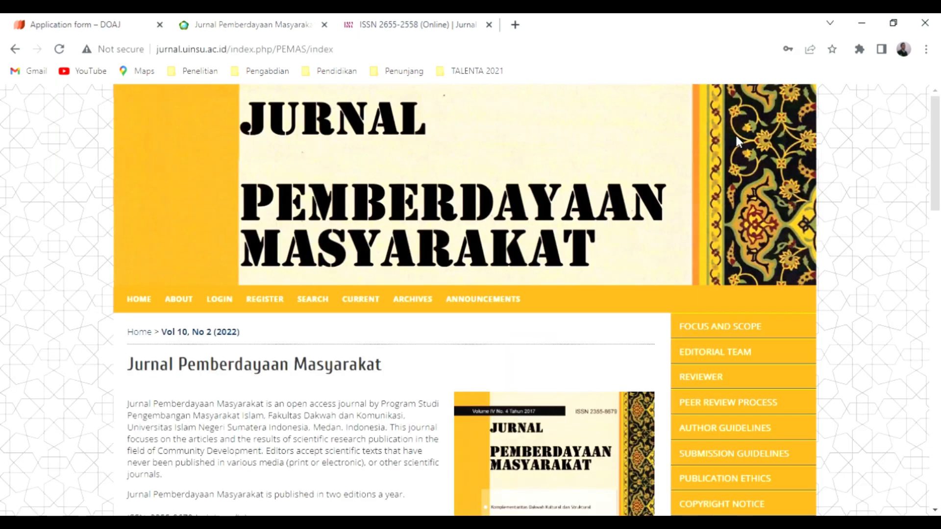
left_click_drag(934, 196, 936, 245)
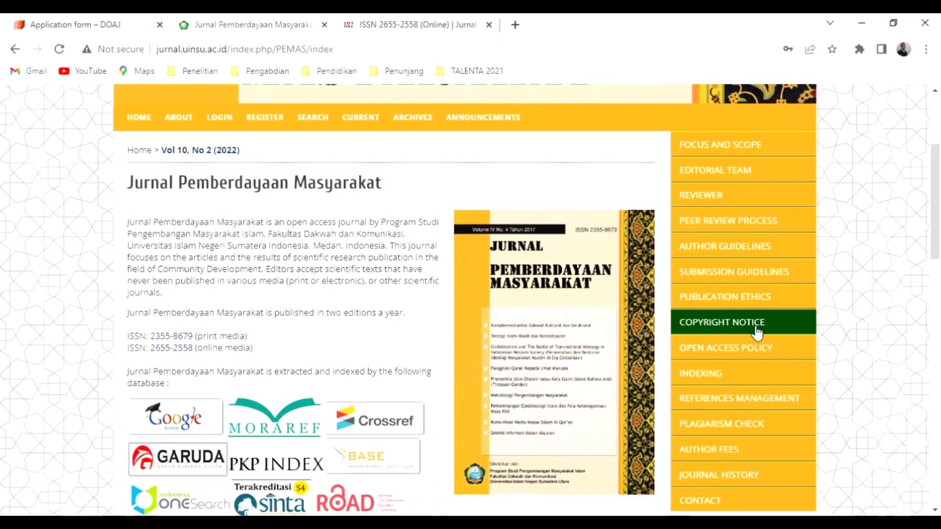
left_click(731, 349)
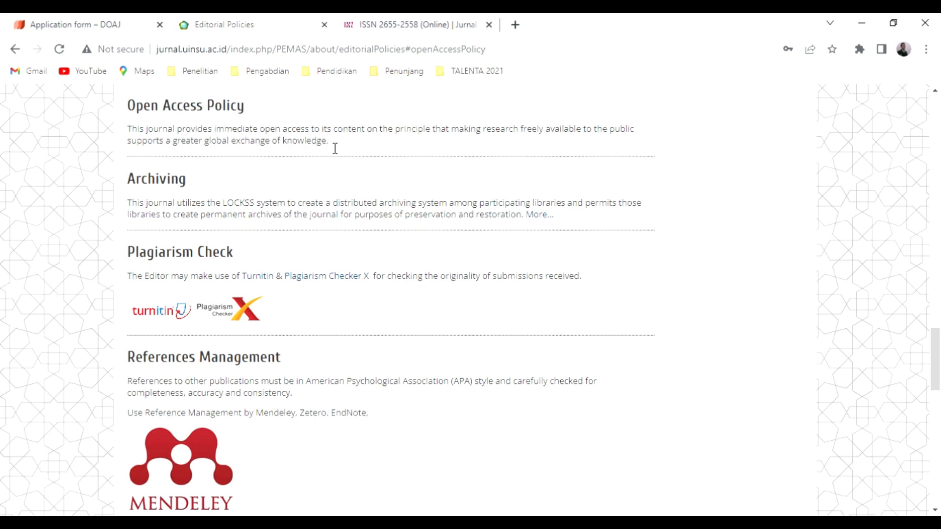
left_click(427, 50)
key("ctrl+c")
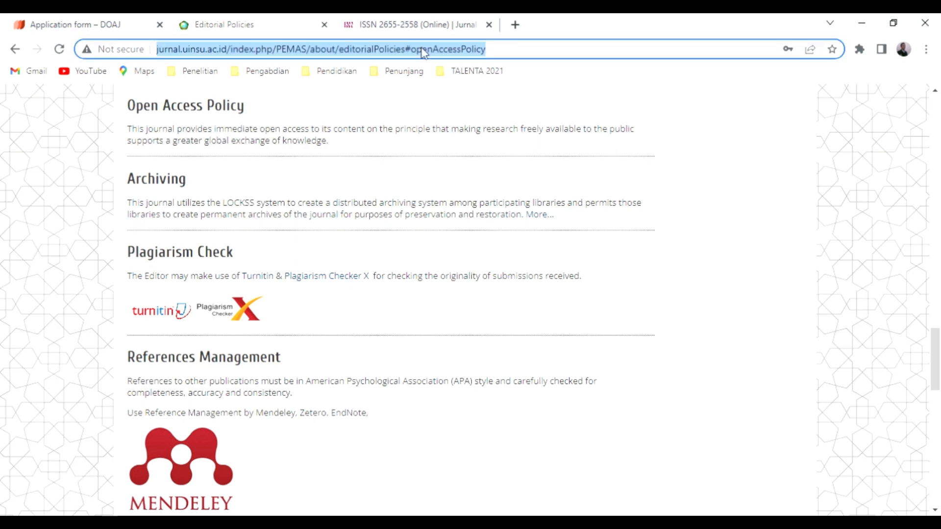
left_click(110, 20)
left_click(136, 425)
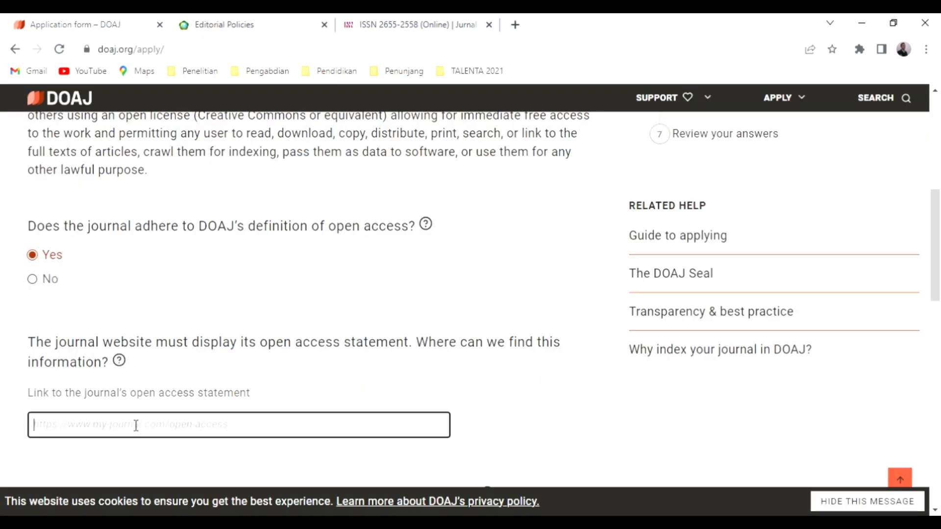
key("ctrl+v")
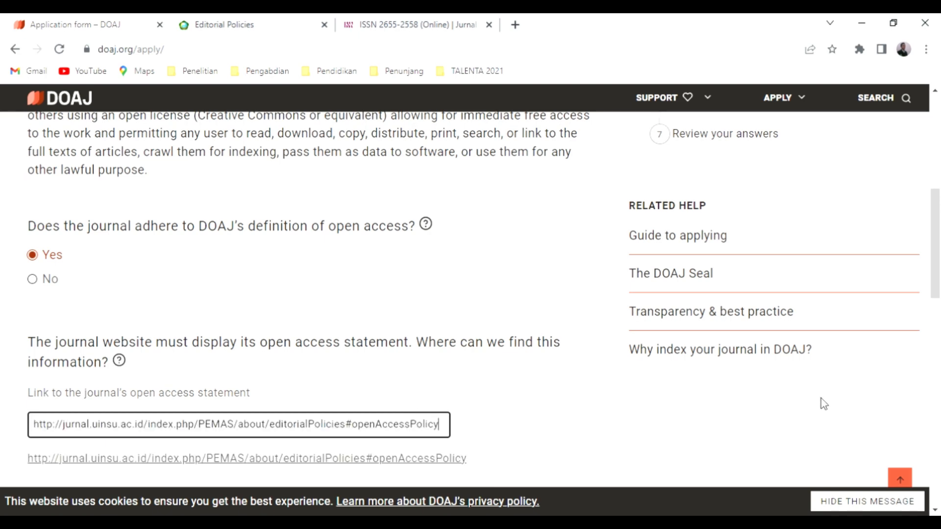
Using the Journal History page on the journal's website, enter 2018 as the year open-license publishing started and continue to the About section.
scroll(938, 317, "down", 3)
mouse_move(940, 314)
left_mouse_down()
mouse_move(940, 340)
mouse_move(940, 331)
left_mouse_up()
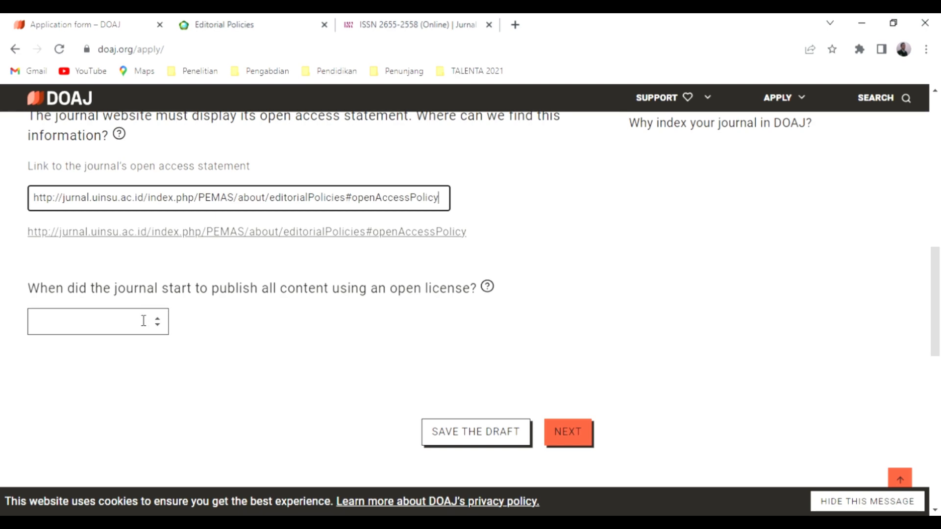
left_click(257, 20)
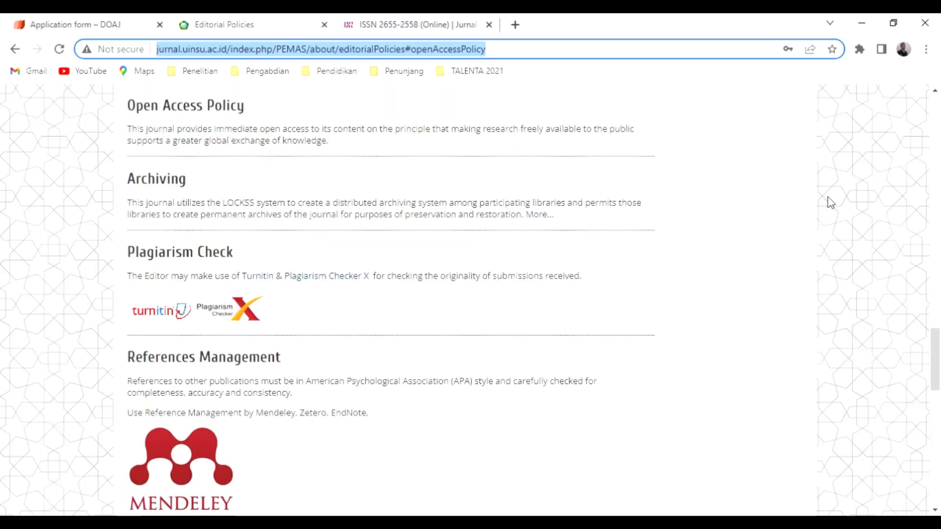
left_click_drag(940, 363, 939, 184)
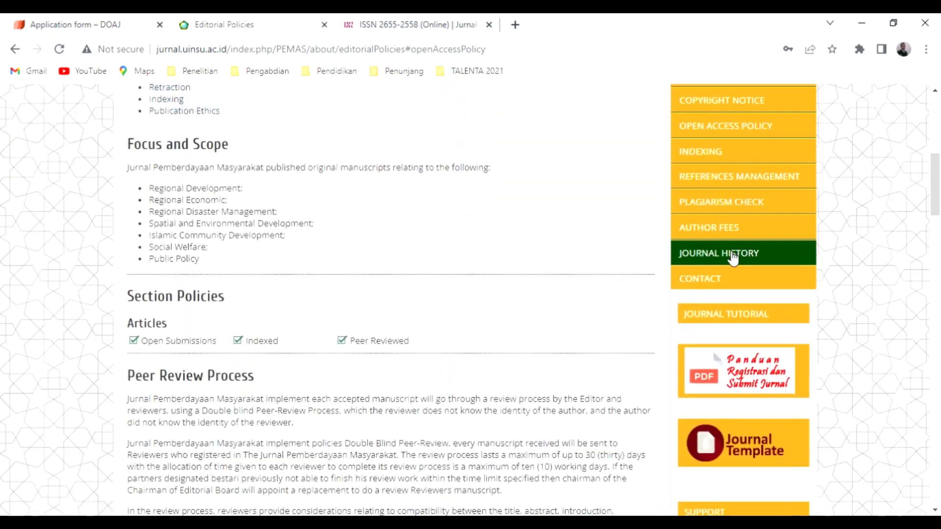
left_click(733, 257)
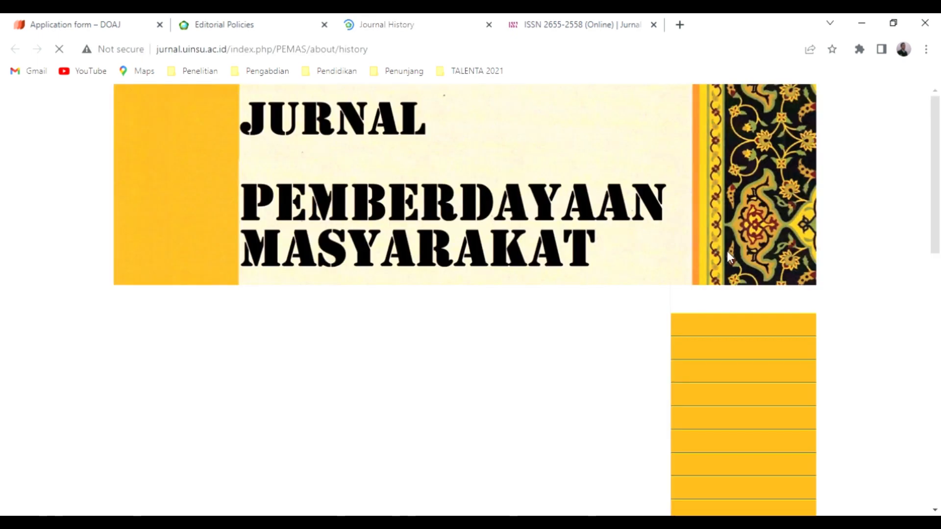
left_click_drag(938, 162, 940, 216)
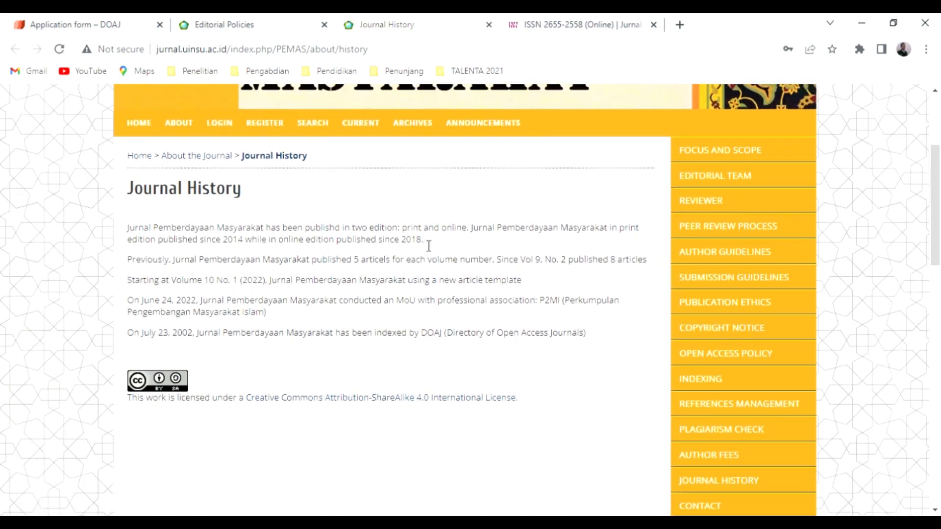
left_click(85, 19)
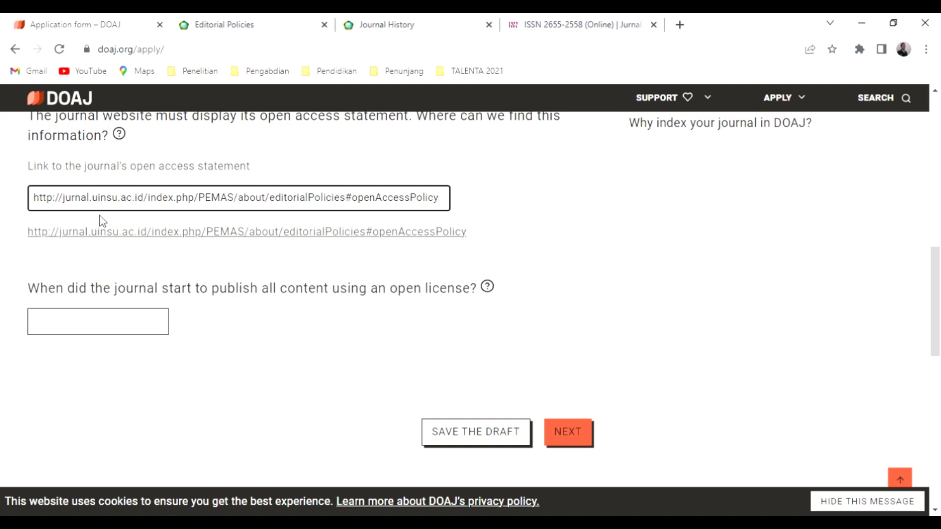
left_click(104, 321)
type("2018")
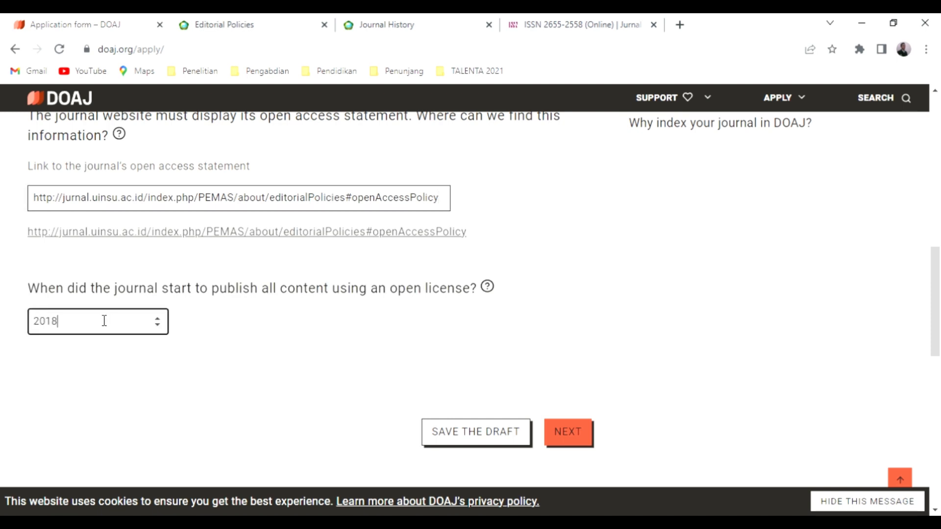
left_click(579, 442)
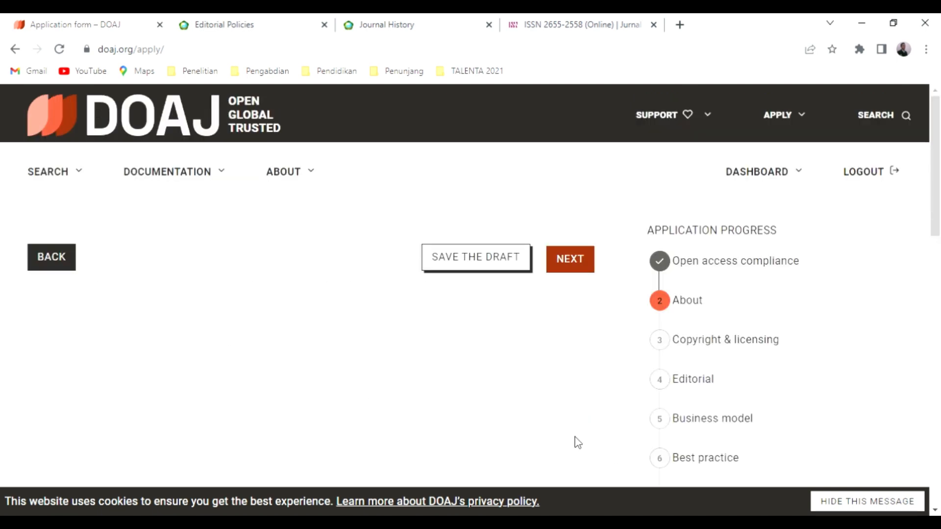
Fill in the journal title as Jurnal Pemberdayaan Masyarakat, copied from the key-title in its ISSN Portal record.
scroll(939, 166, "down", 2)
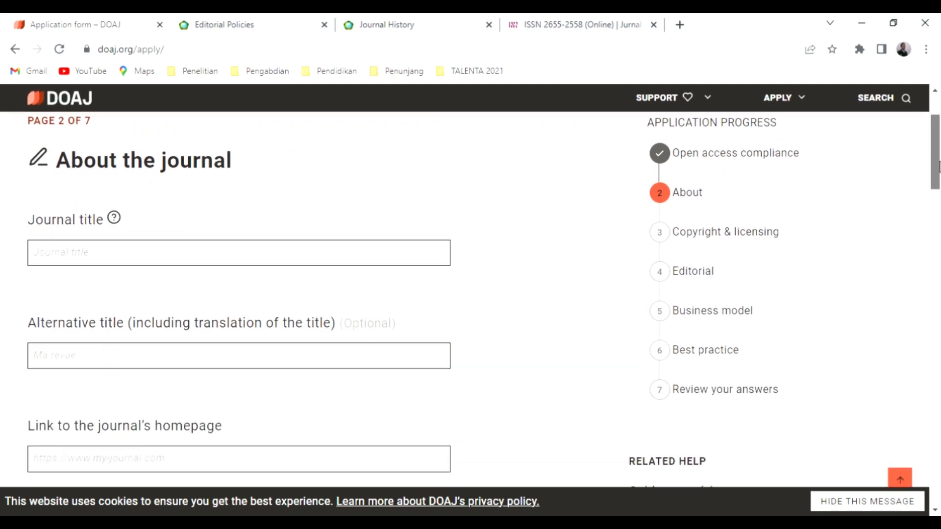
scroll(939, 167, "down", 1)
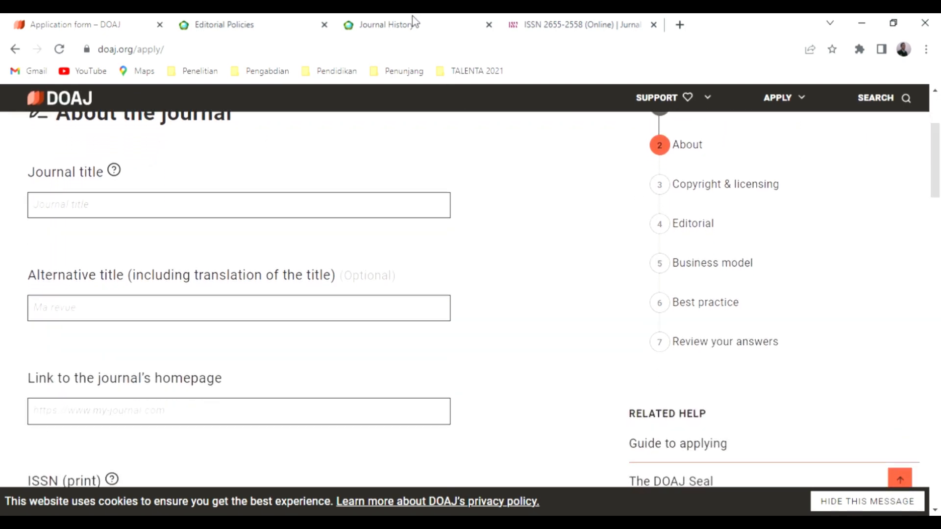
left_click(488, 25)
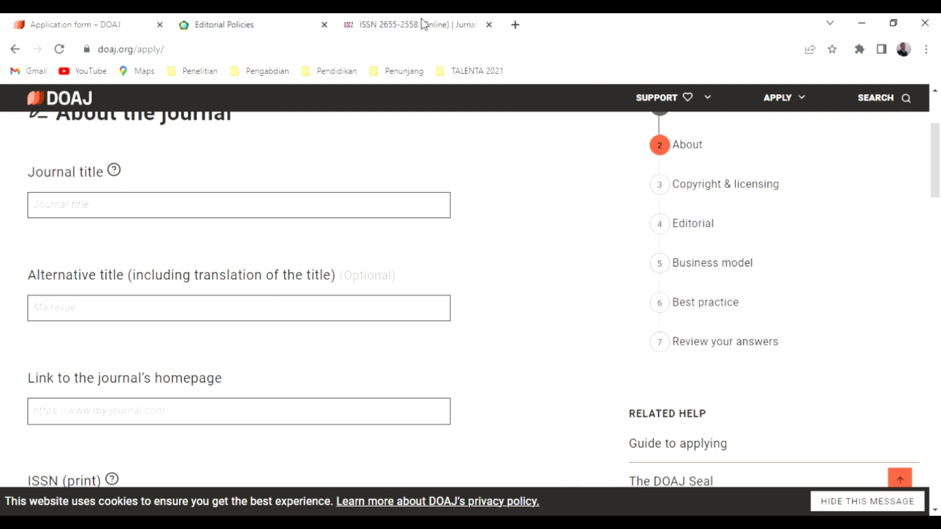
left_click(424, 24)
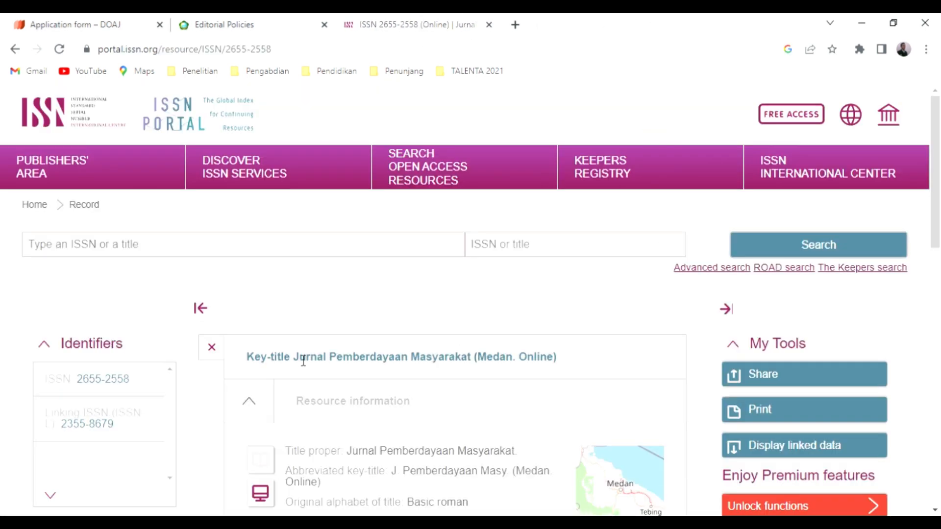
left_click_drag(300, 365, 478, 366)
key("ctrl+c")
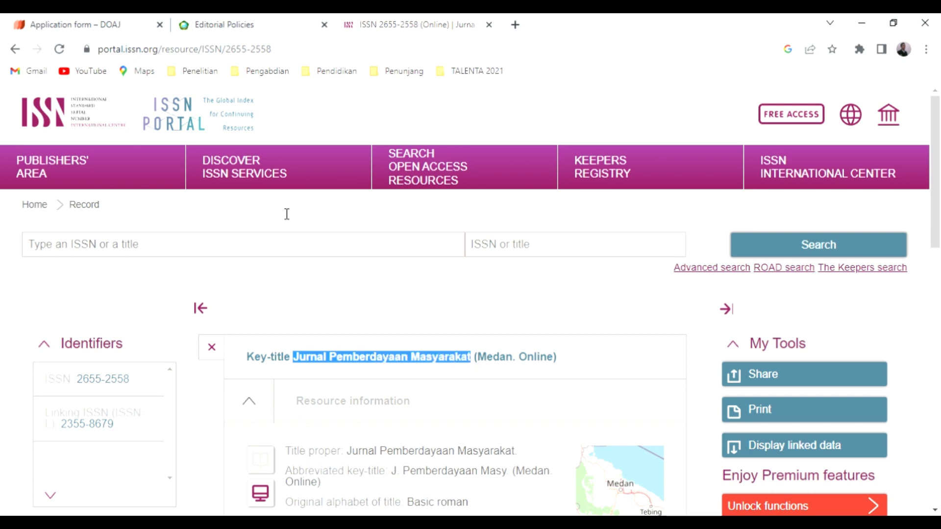
left_click(98, 22)
left_click(144, 211)
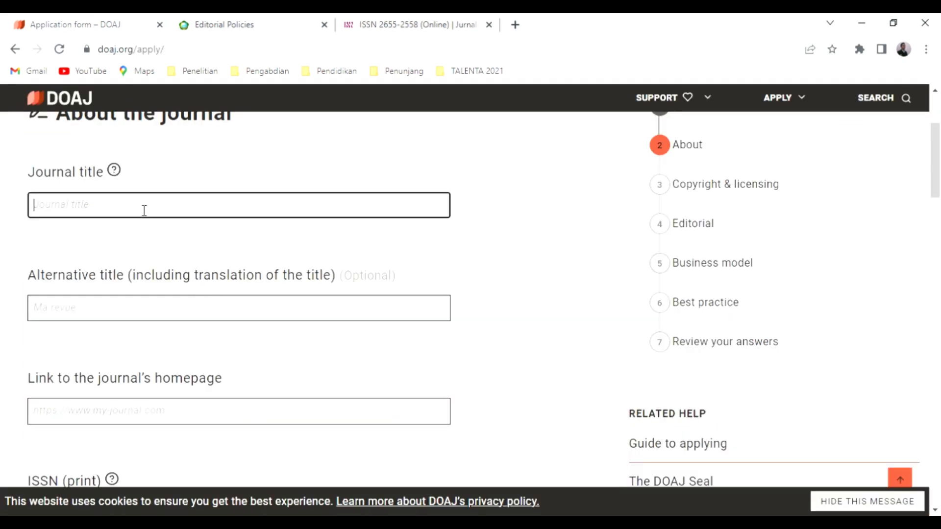
key("ctrl+v")
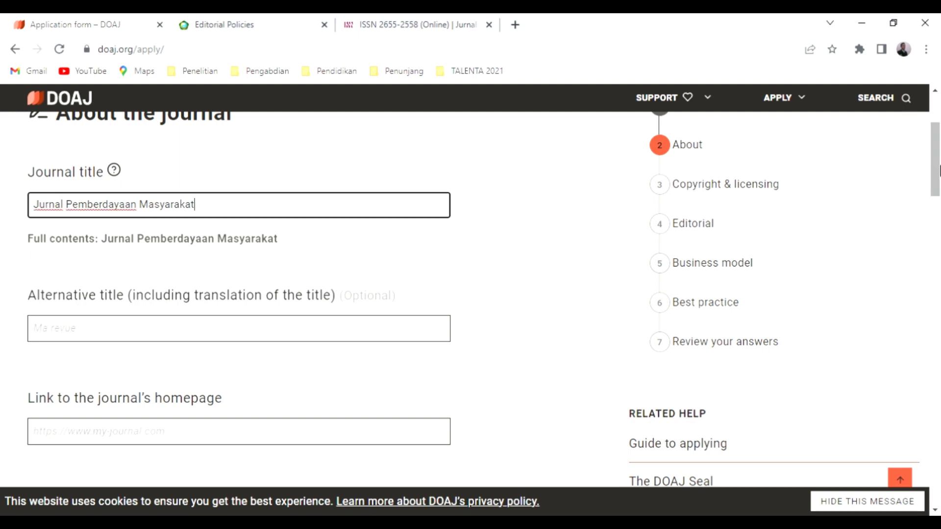
scroll(937, 161, "down", 5)
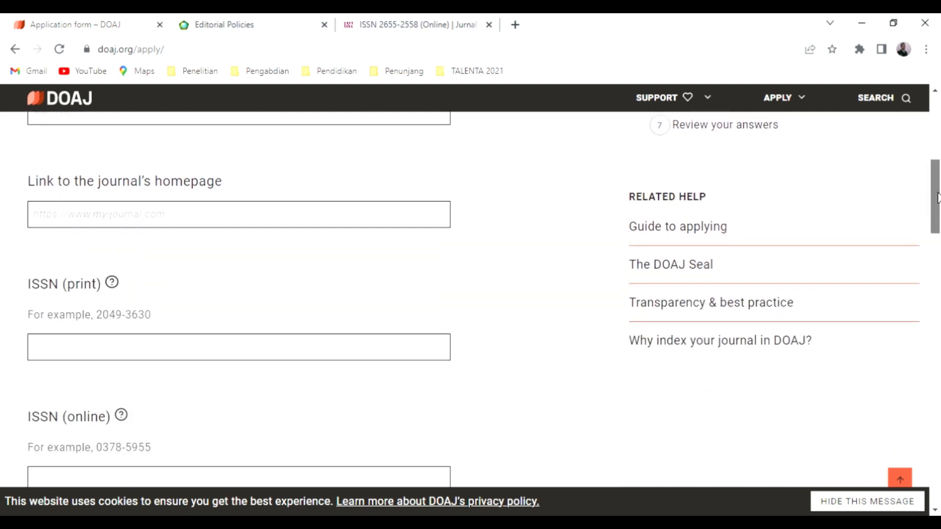
left_click(237, 21)
left_click_drag(937, 167, 938, 88)
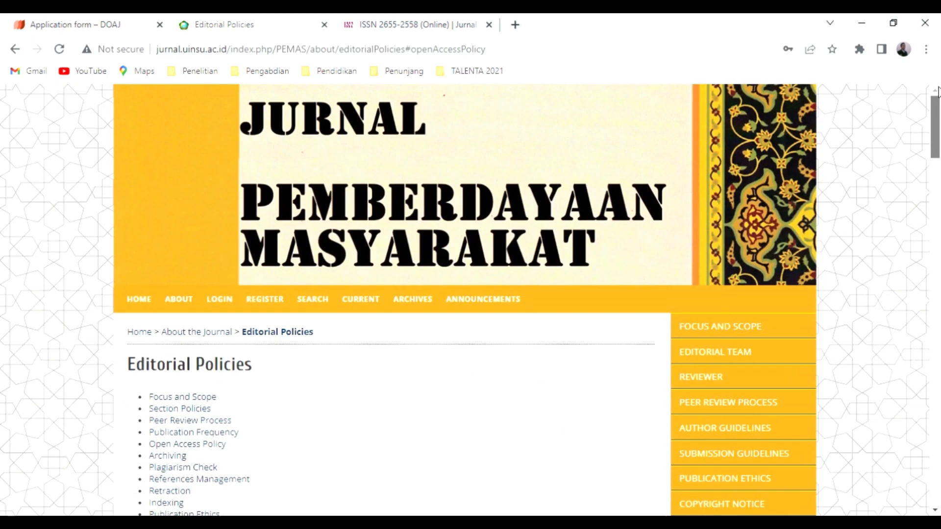
left_click(142, 300)
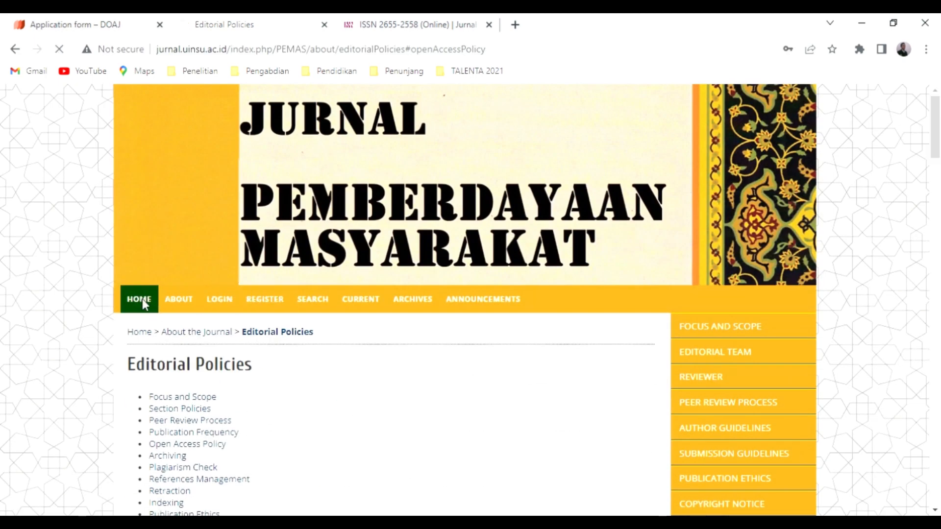
left_click(349, 56)
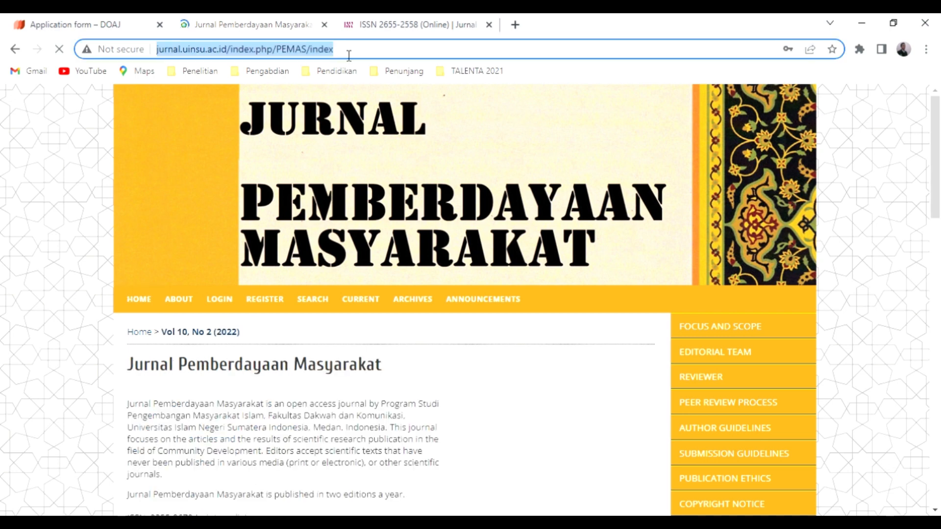
left_click(79, 23)
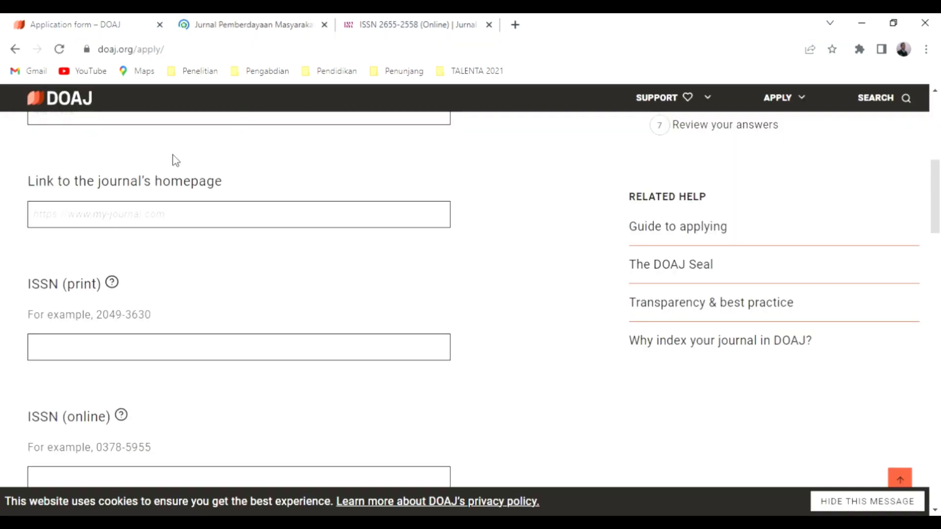
left_click(128, 226)
type("http://jurnal.umsu.ac.id/index.php/PEMAS/index")
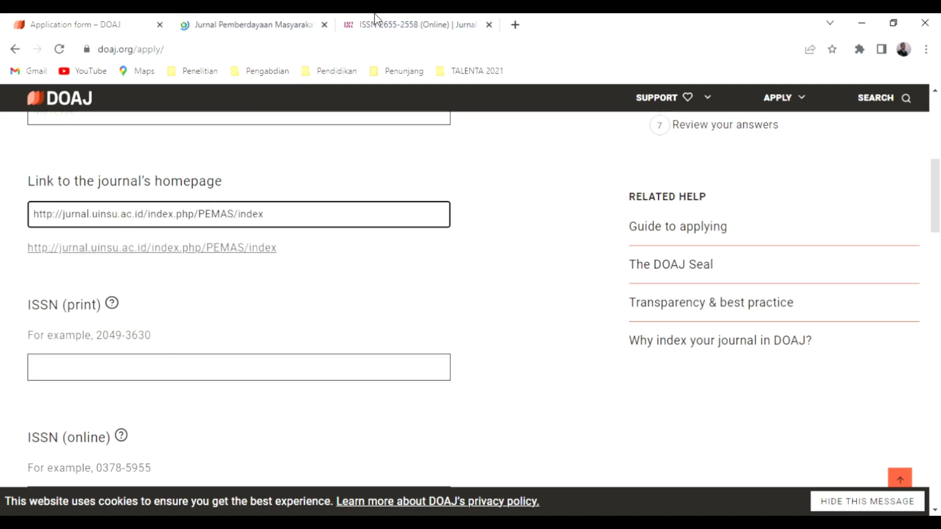
Check the print ISSN on the journal's homepage and enter 2355-8679 from the ISSN Portal record as the ISSN (print).
left_click(380, 23)
left_click(63, 20)
left_click(425, 20)
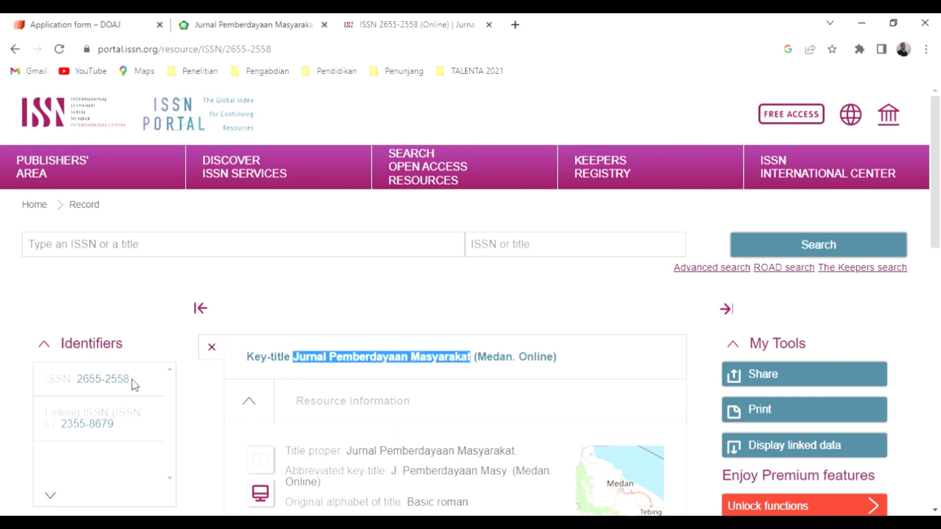
left_click(271, 20)
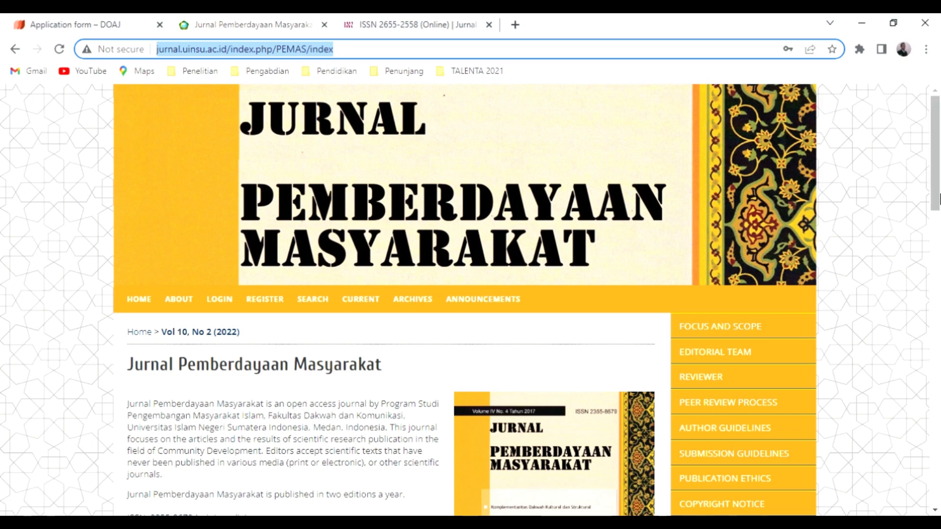
scroll(608, 98, "down", 2)
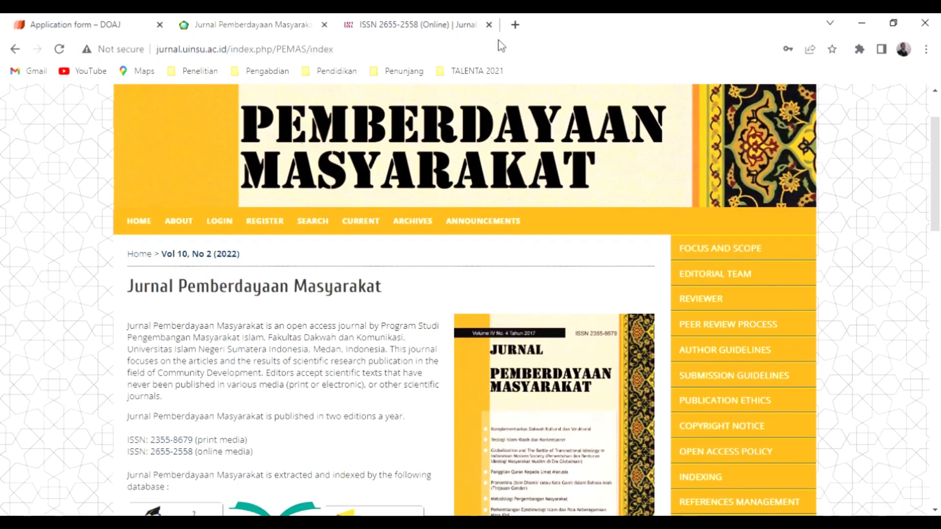
left_click(431, 21)
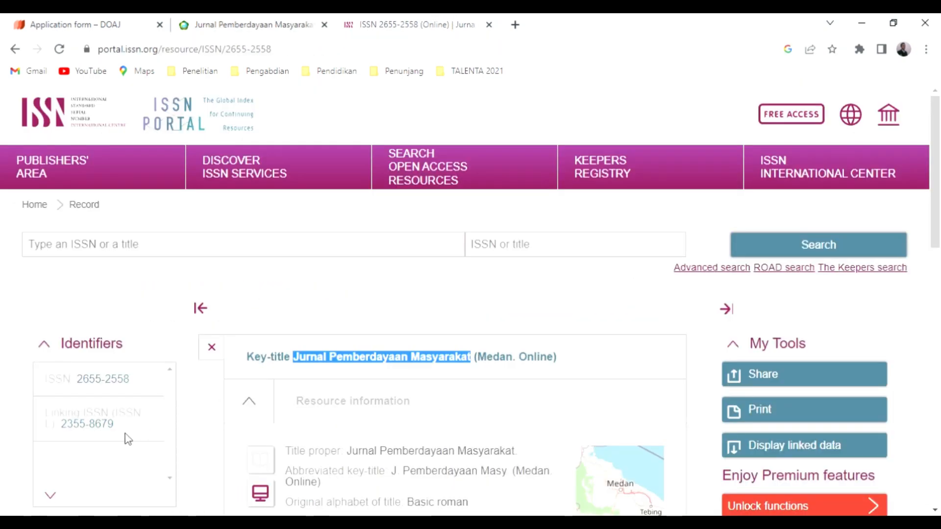
left_click_drag(115, 425, 64, 431)
key("ctrl+c")
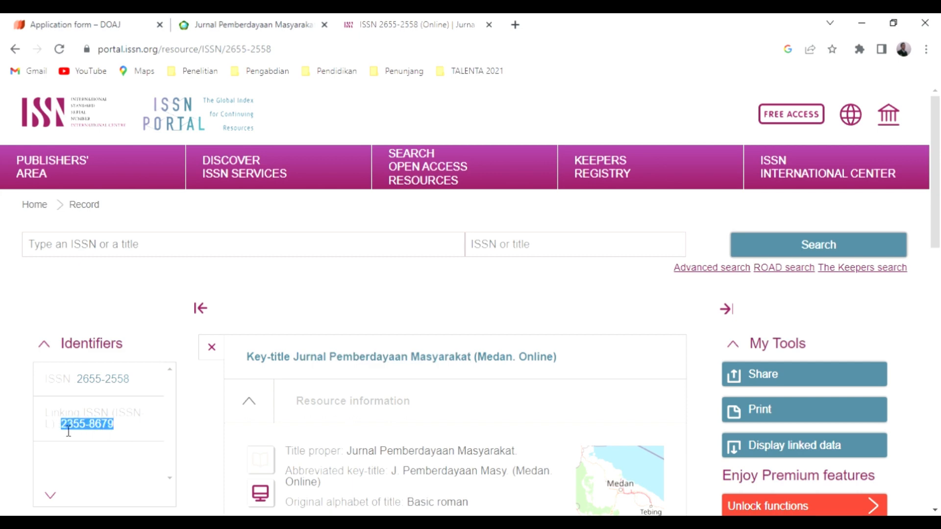
left_click(70, 20)
left_click(193, 371)
key("ctrl+v")
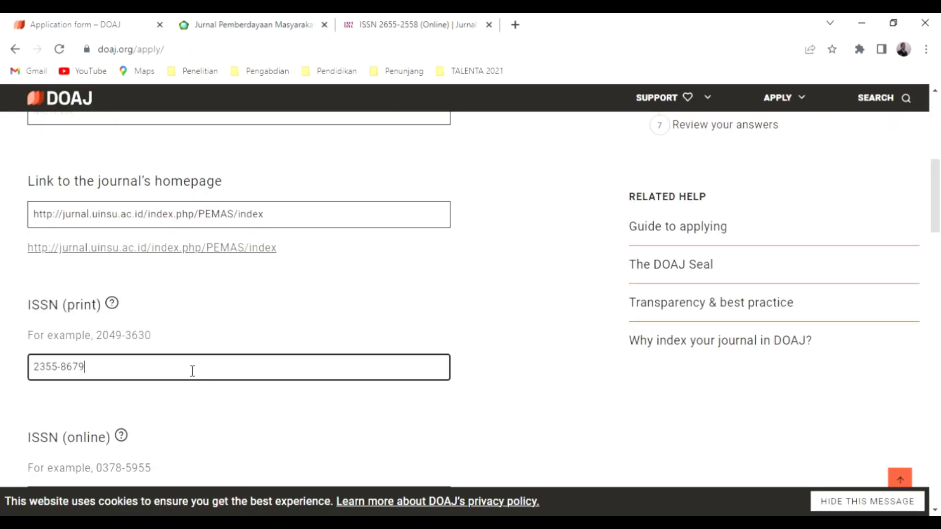
Copy 2655-2558 from the ISSN Portal record into the application's ISSN (online) field.
scroll(936, 169, "down", 4)
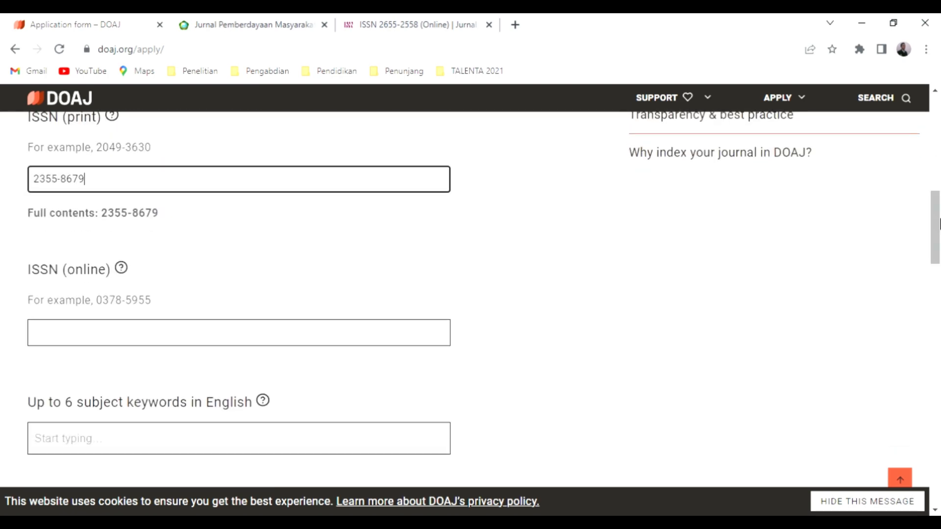
left_click(419, 22)
left_click_drag(131, 381, 82, 384)
key("ctrl+c")
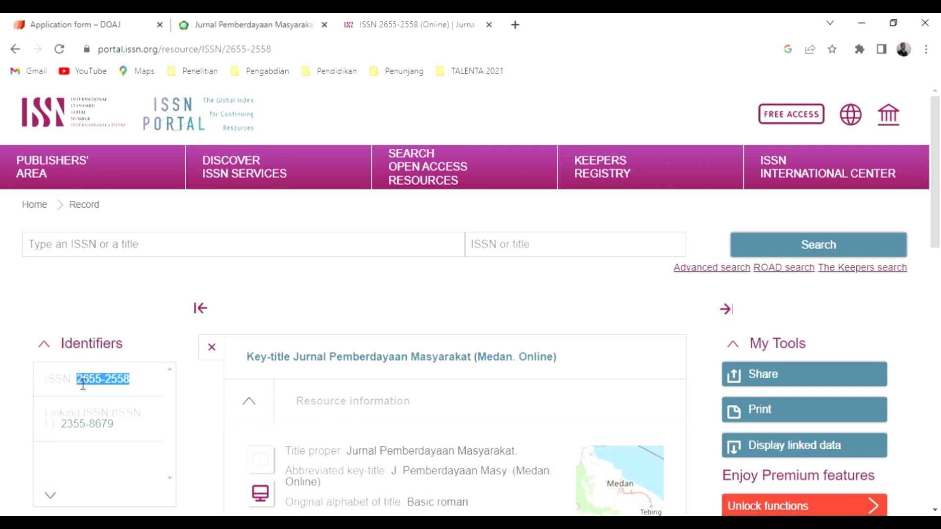
left_click(51, 22)
left_click(111, 330)
key("ctrl+v")
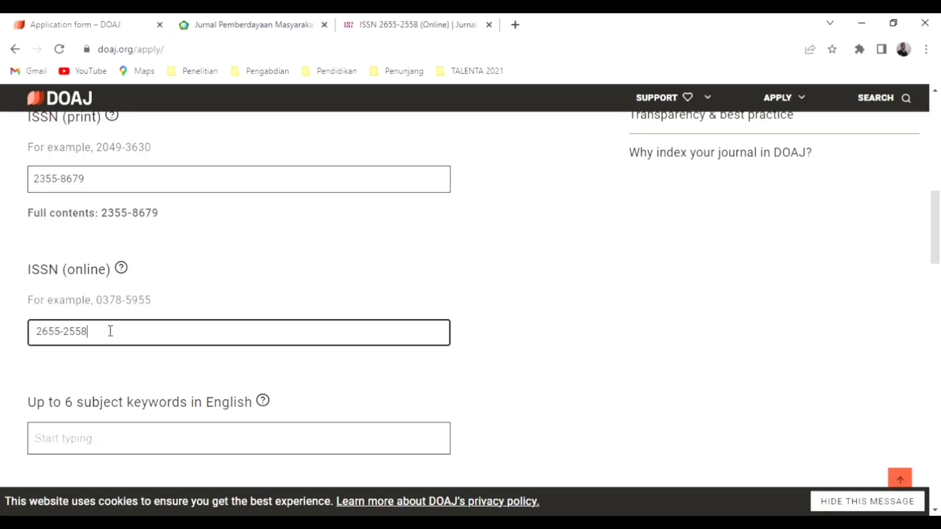
Fill in the six subject keywords from Regional Development to Social Welfare, copied from the Focus and Scope list on the journal's website.
left_click_drag(939, 210, 913, 238)
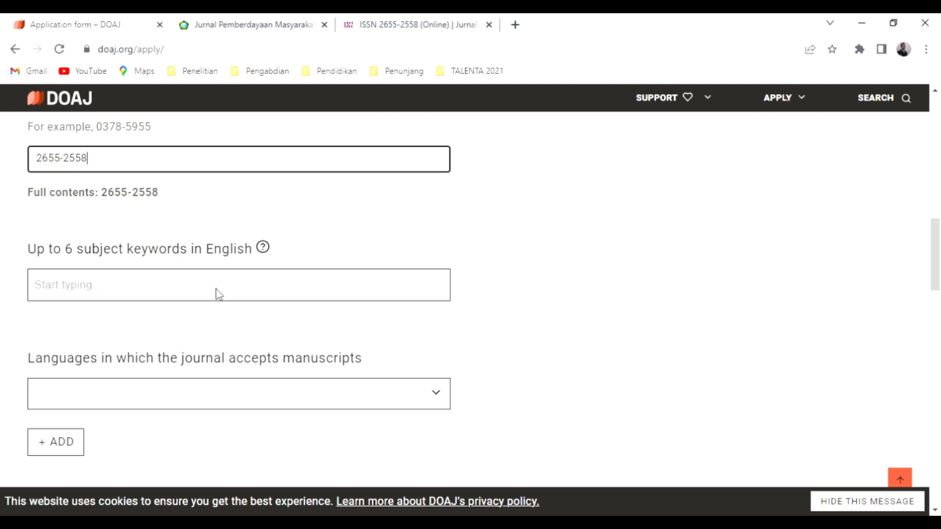
left_click(219, 294)
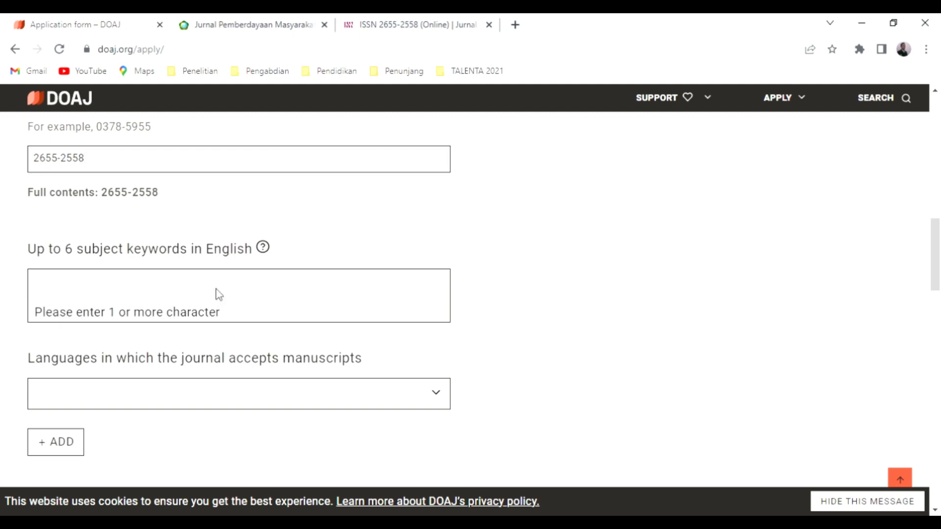
left_click(285, 20)
scroll(686, 172, "down", 1)
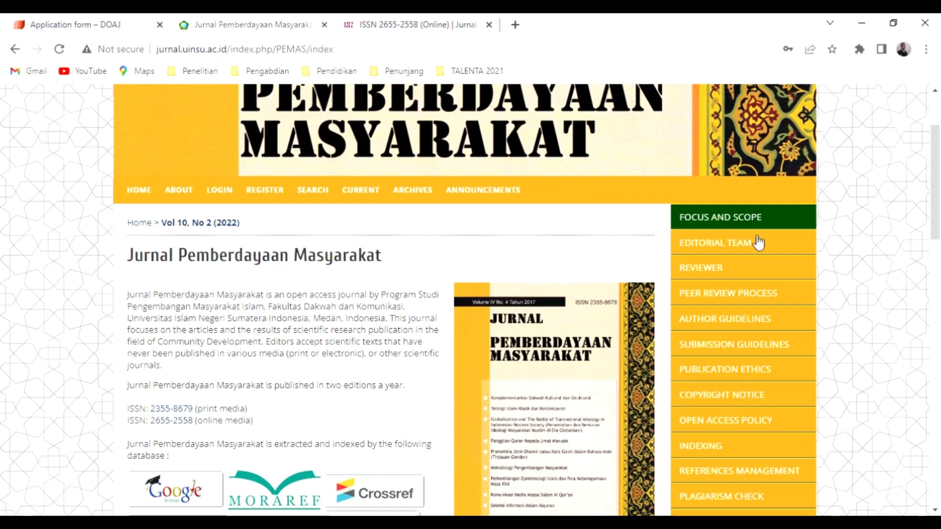
left_click(728, 216)
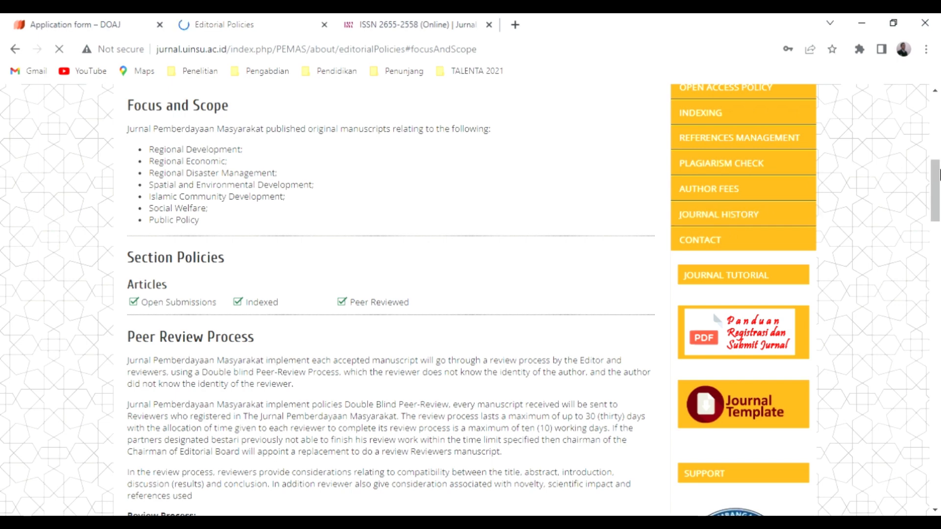
scroll(939, 171, "up", 1)
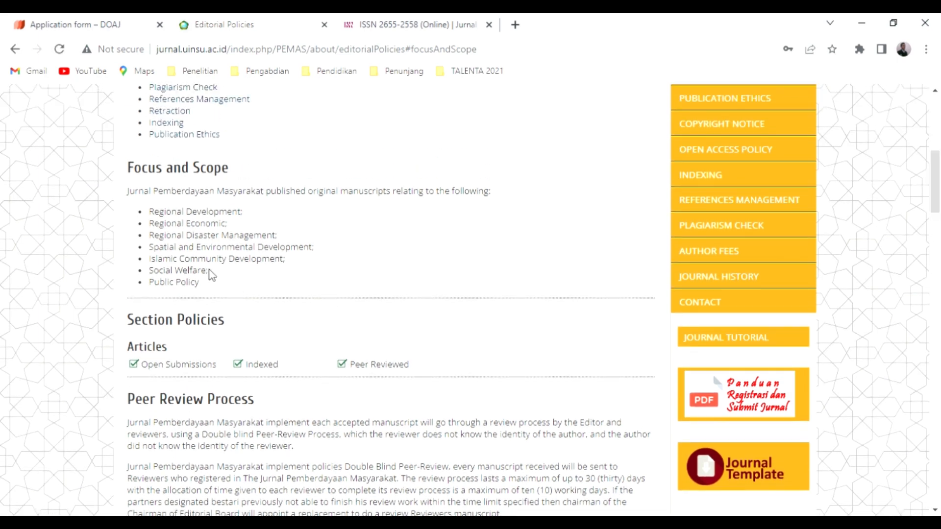
left_click_drag(208, 270, 157, 223)
key("ctrl+c")
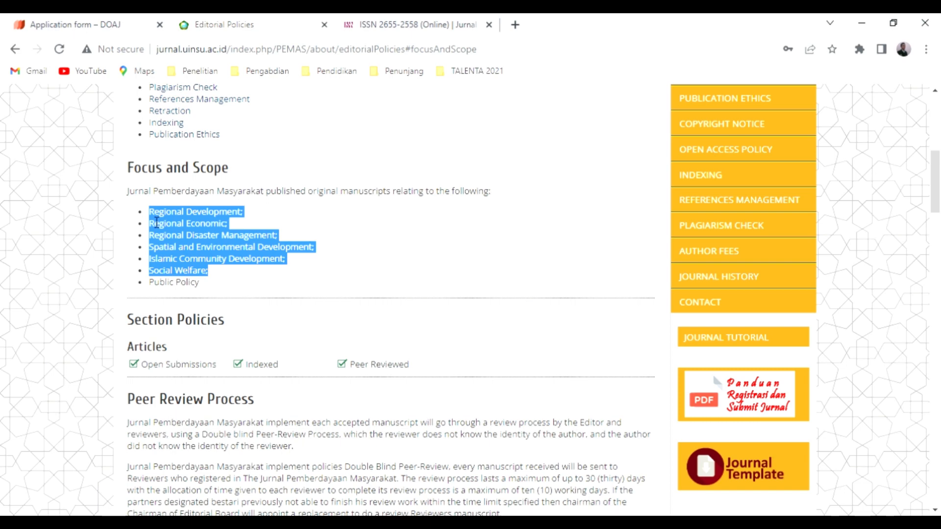
left_click(111, 23)
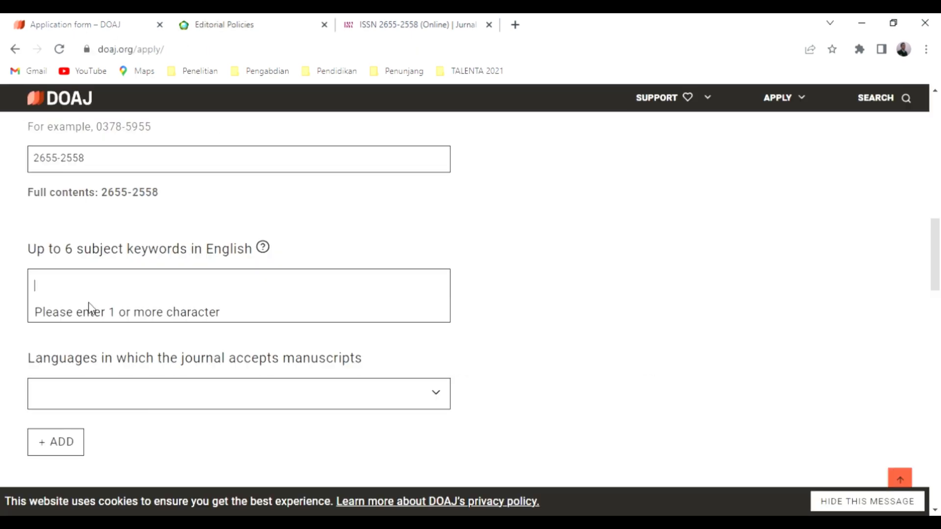
key("ctrl+v")
Choose Indonesian as the language in which the journal accepts manuscripts.
scroll(936, 254, "down", 1)
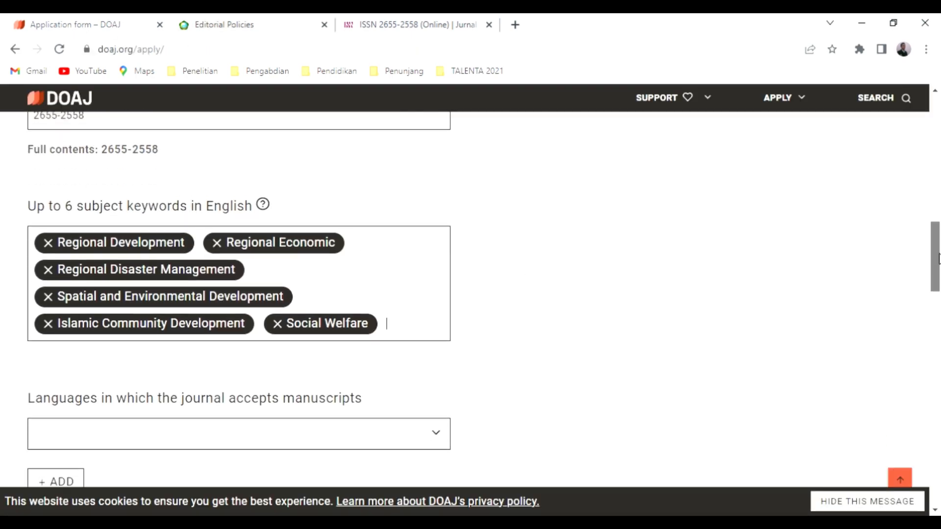
scroll(937, 255, "down", 3)
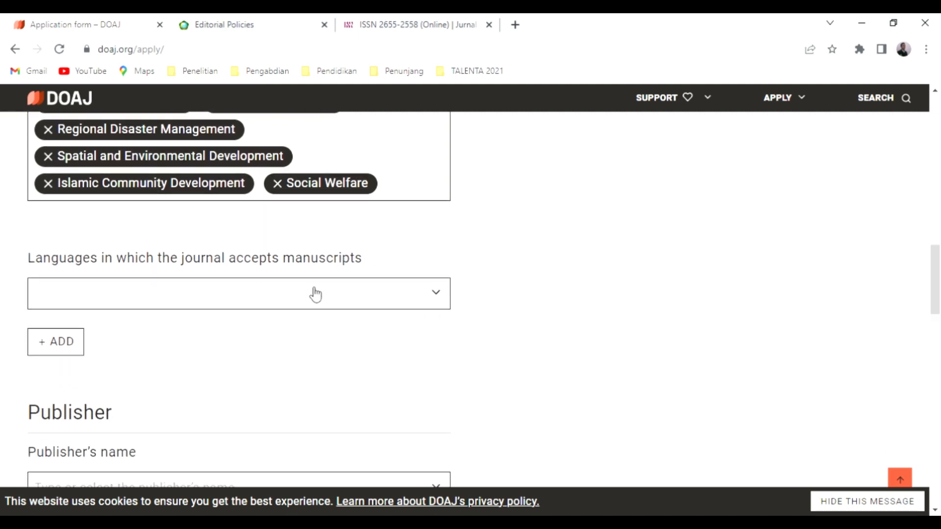
left_click(346, 305)
type("indoe")
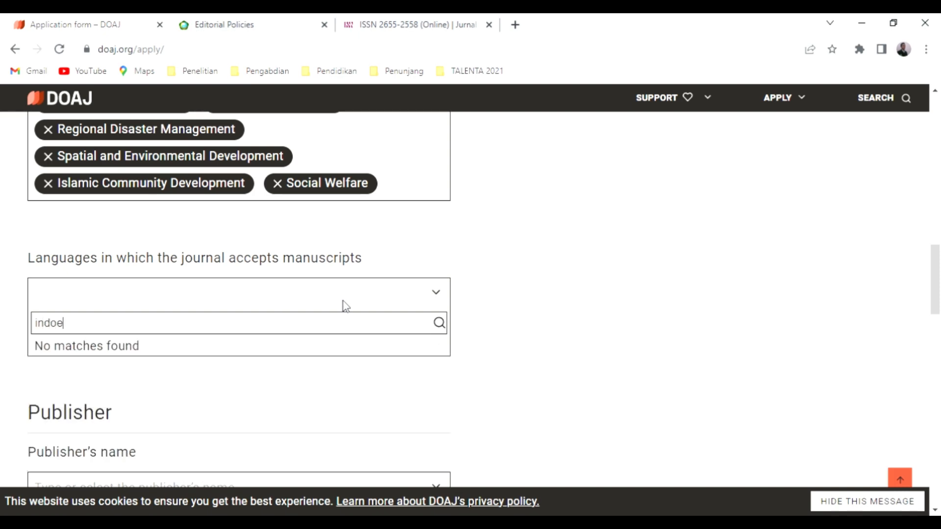
key("BackSpace")
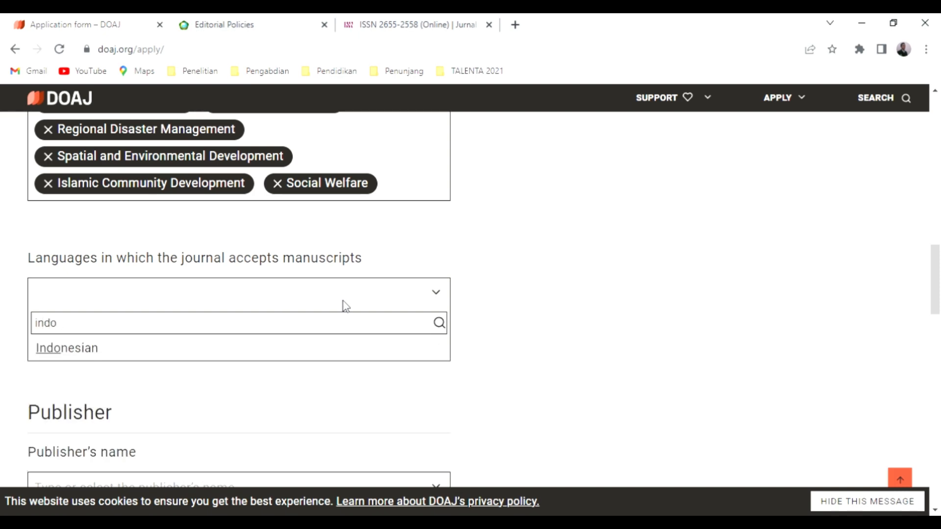
left_click(185, 352)
Enter Medan: Fakultas Dakwah dan Komunikasi UIN Sumatera Utara as the publisher's name, copied from the ISSN Portal record.
scroll(848, 239, "down", 4)
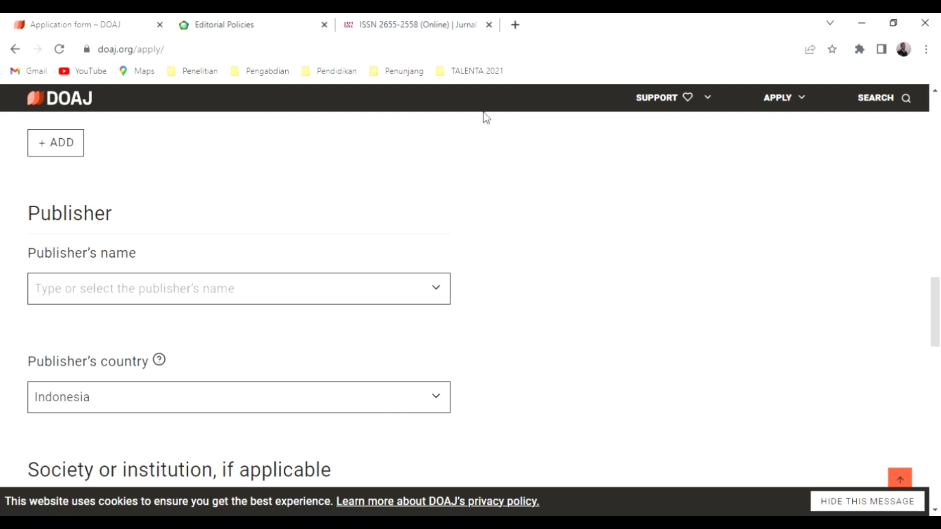
left_click(425, 32)
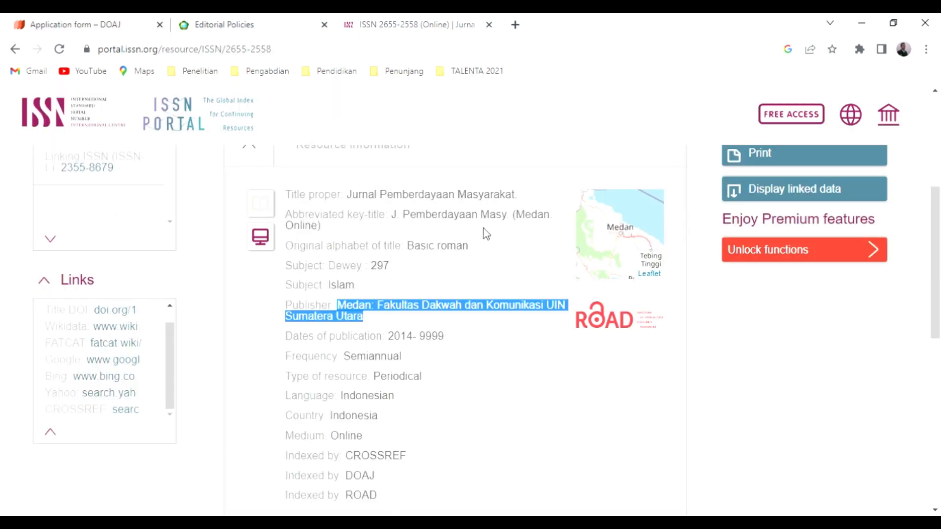
left_click(365, 321)
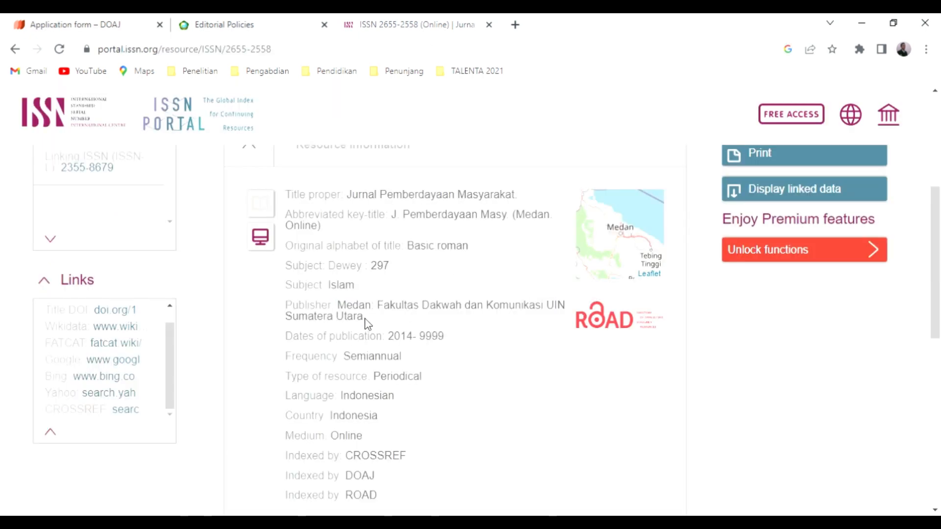
triple_click(368, 322)
key("ctrl+c")
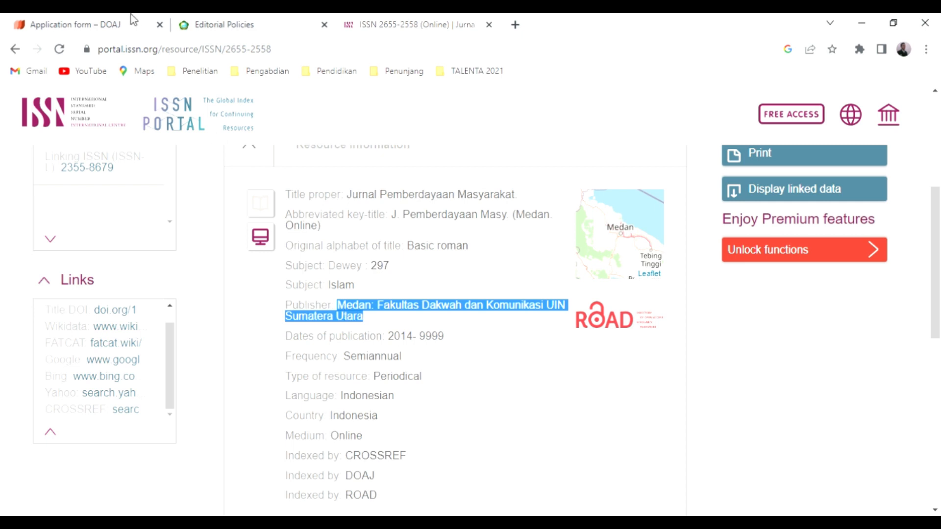
left_click(114, 24)
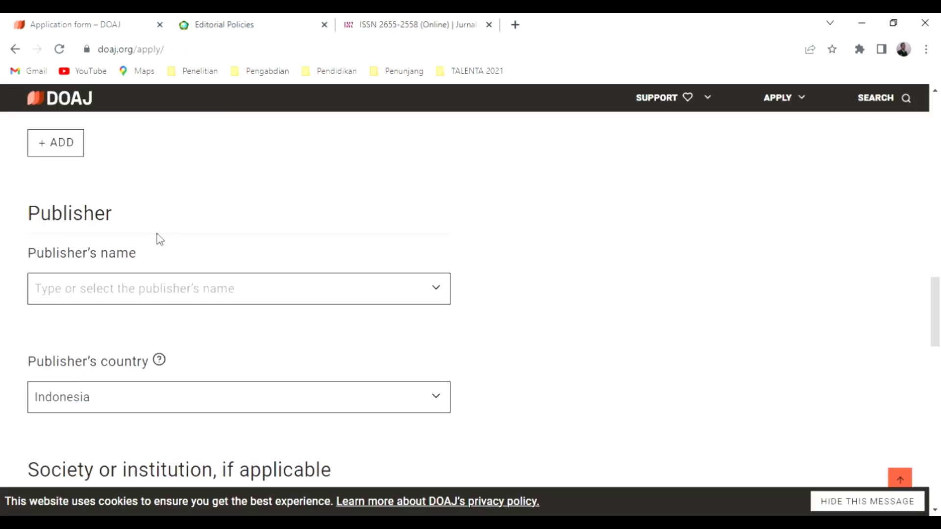
left_click(126, 292)
key("ctrl+v")
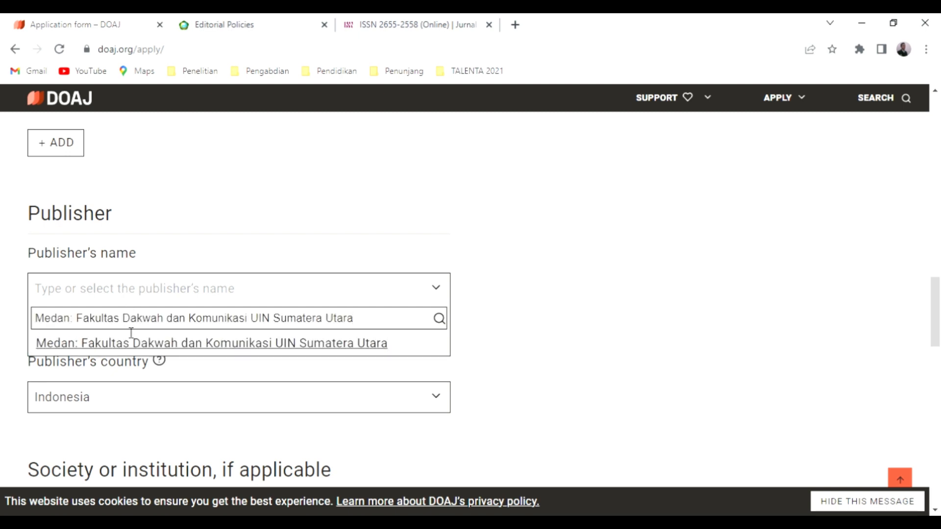
left_click(126, 344)
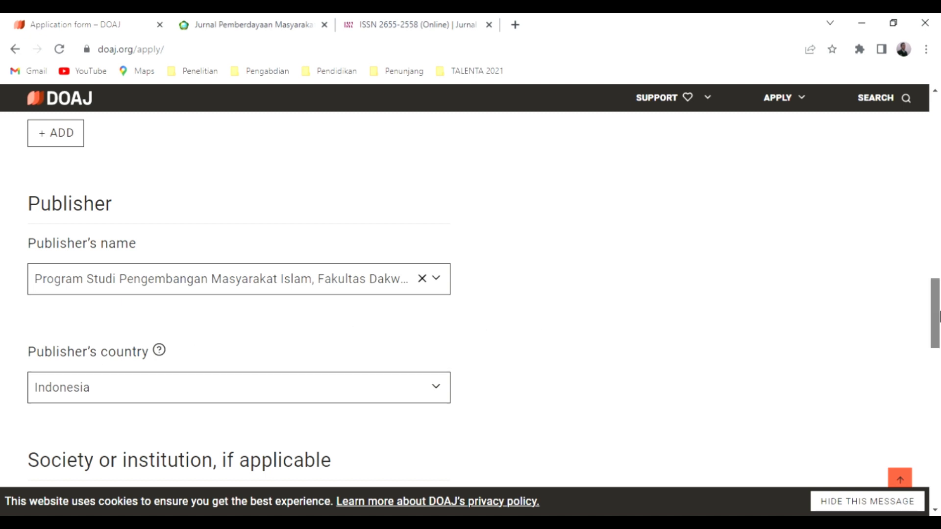
Leave the optional society or institution fields empty and continue to the Copyright & licensing page of the application.
left_click_drag(940, 312, 940, 363)
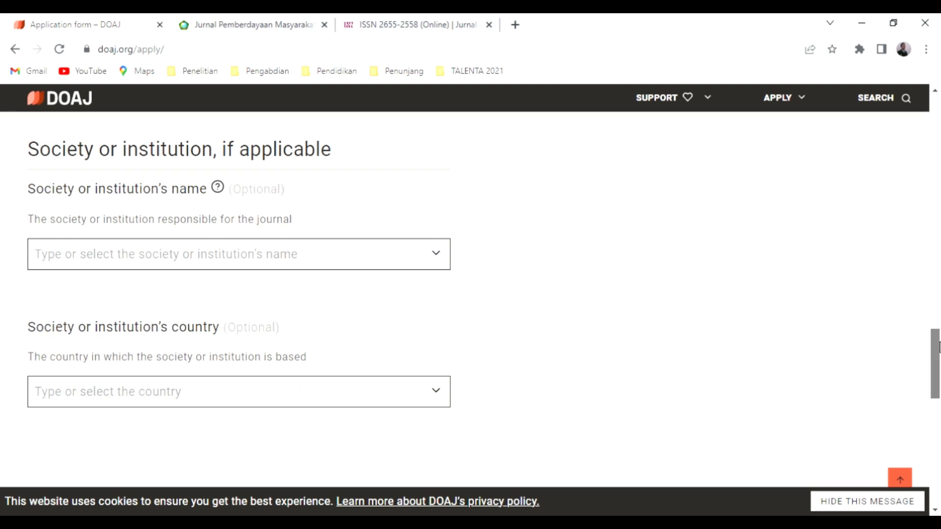
mouse_move(936, 349)
left_mouse_down()
mouse_move(936, 320)
mouse_move(937, 368)
left_mouse_up()
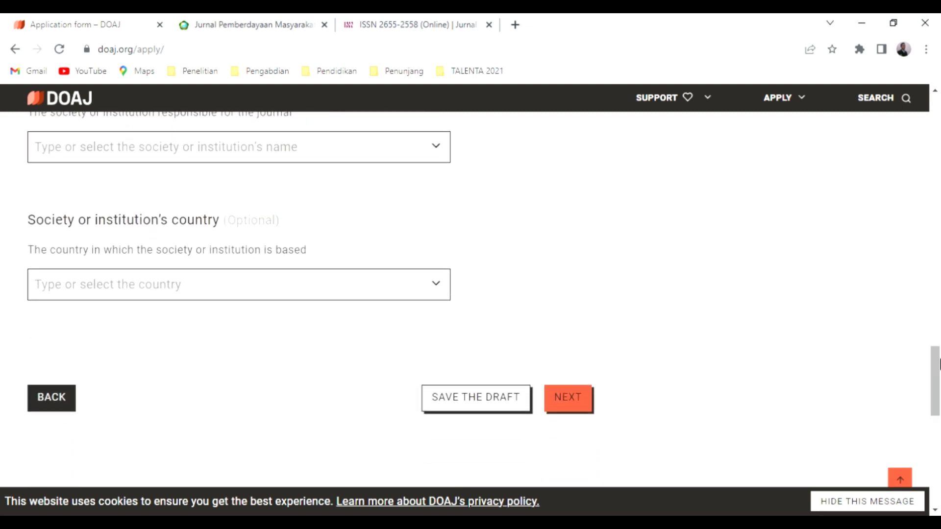
left_click(568, 408)
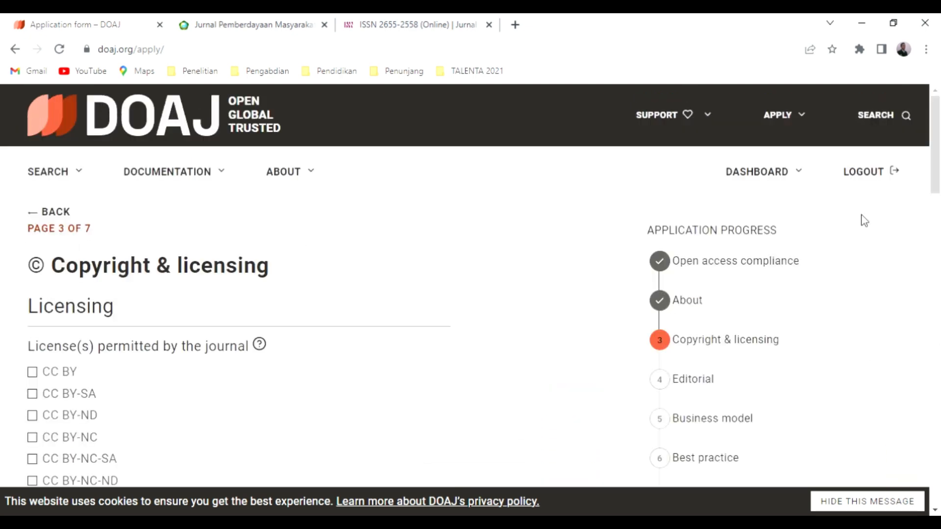
Check the license in the Copyright Notice on the journal's website and select CC BY-SA as the license permitted by the journal.
left_click_drag(938, 144, 938, 159)
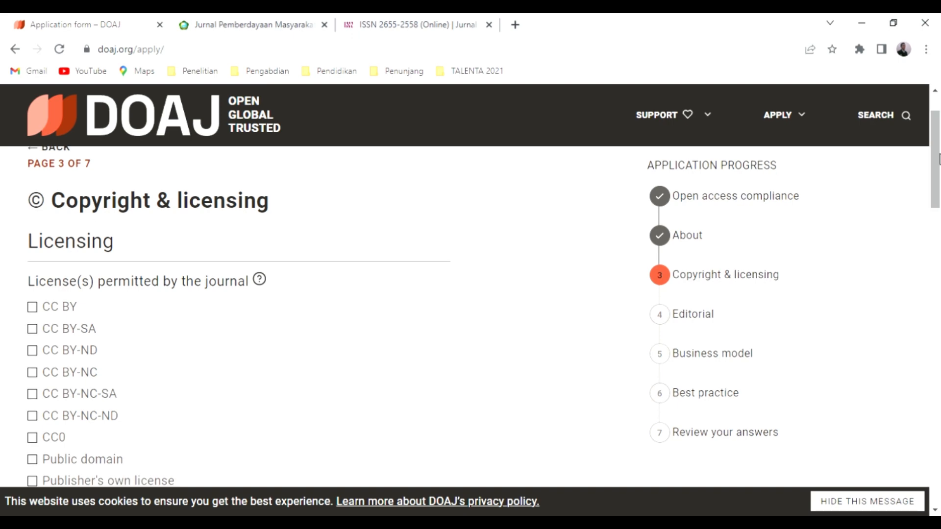
left_click_drag(938, 160, 939, 133)
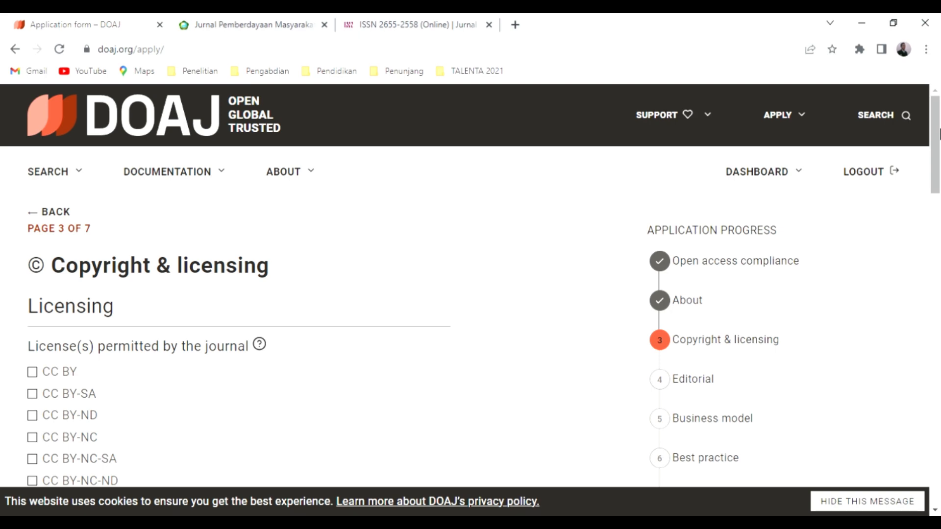
left_click(280, 22)
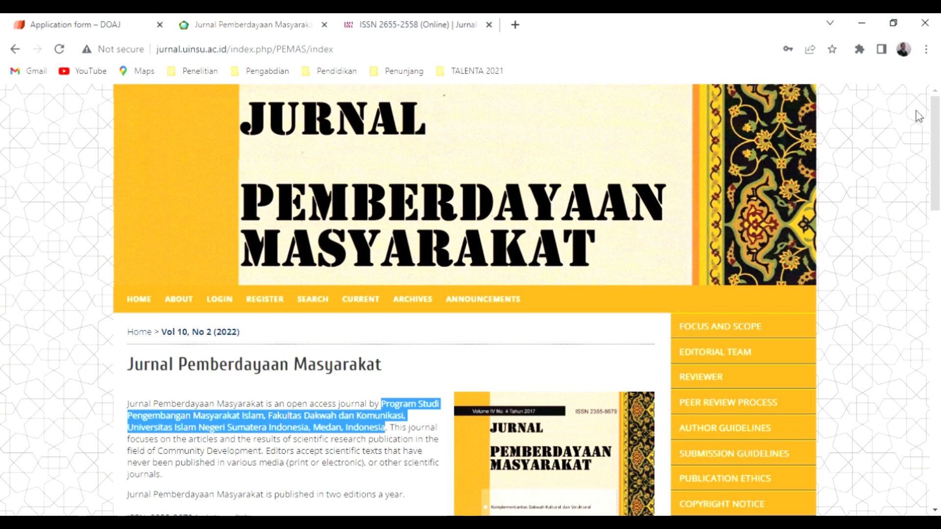
scroll(939, 150, "down", 1)
scroll(939, 150, "down", 4)
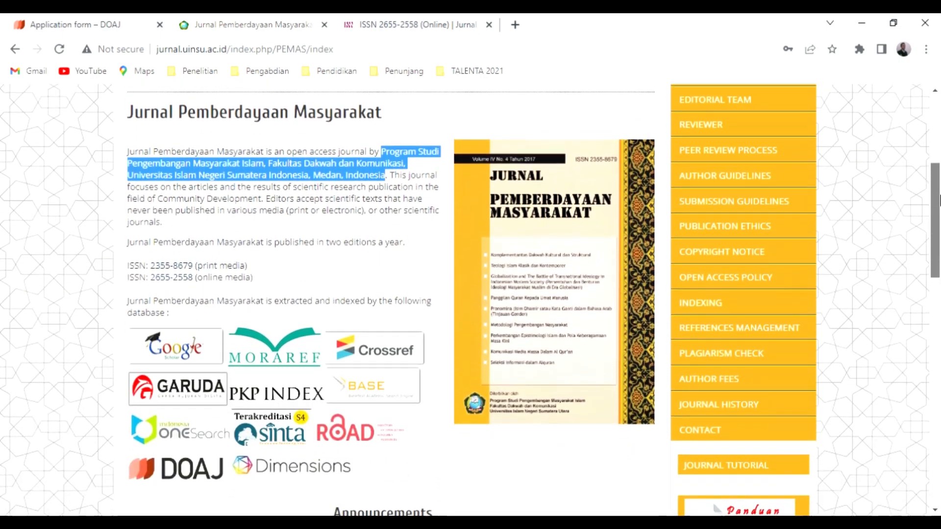
left_click(755, 253)
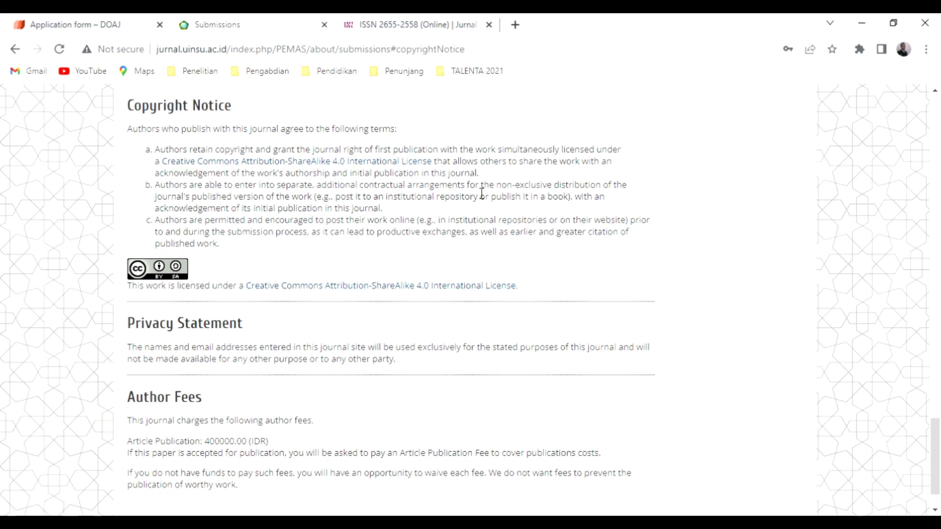
left_click_drag(939, 453, 940, 470)
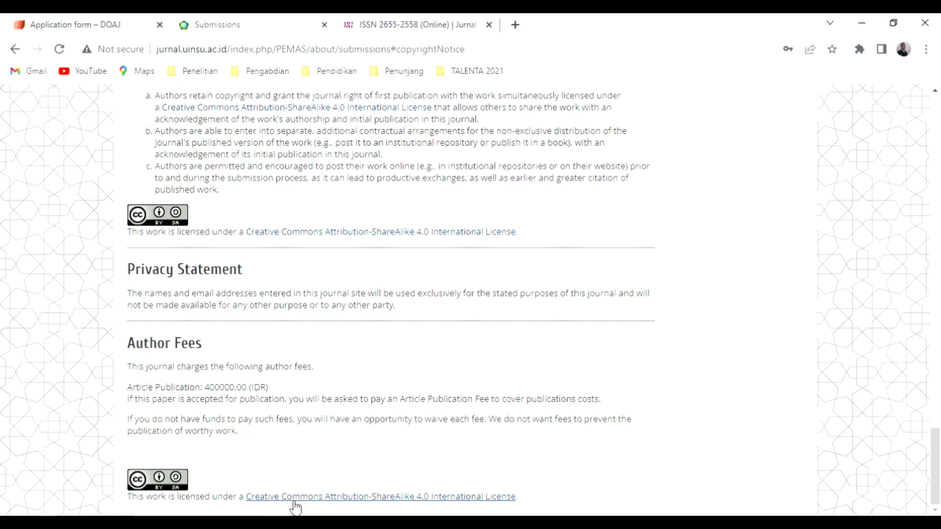
left_click(102, 14)
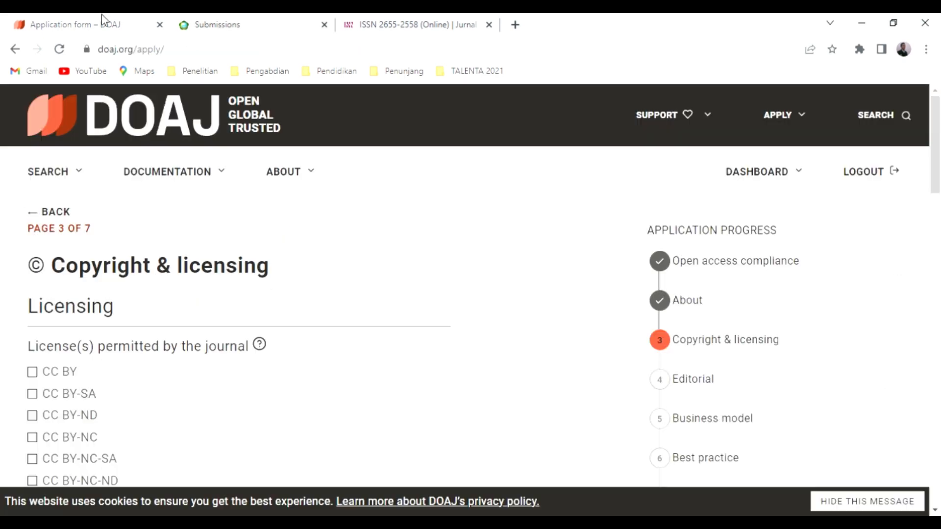
left_click(33, 394)
Open the Creative Commons license page linked from the journal's website and examine which license it describes.
left_click(258, 19)
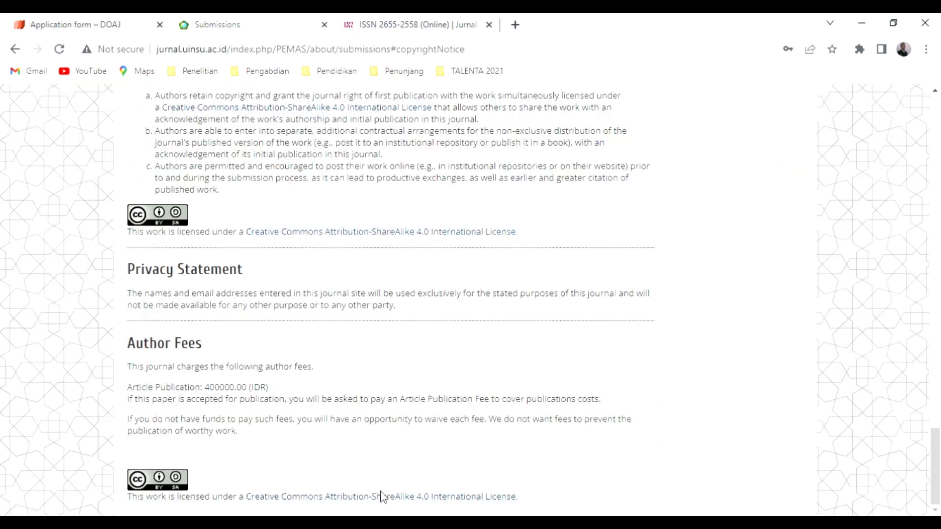
left_click(431, 349)
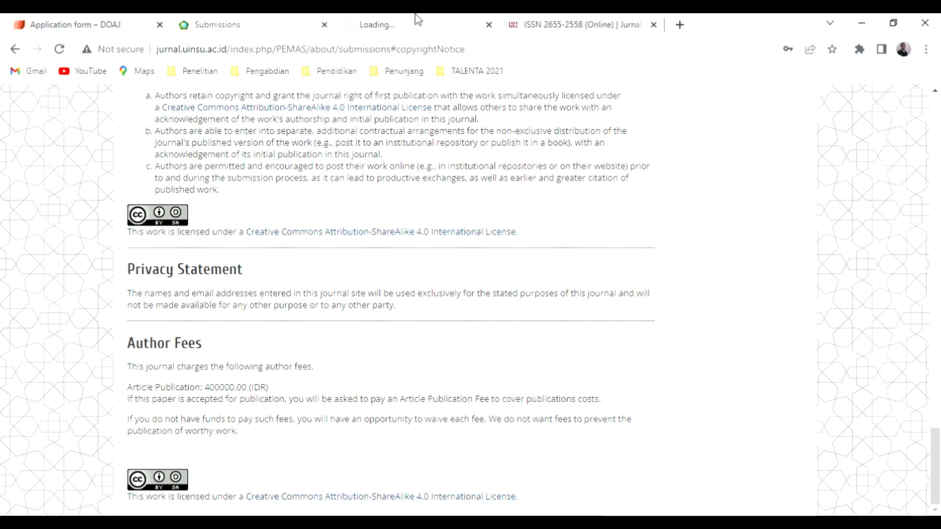
left_click(417, 19)
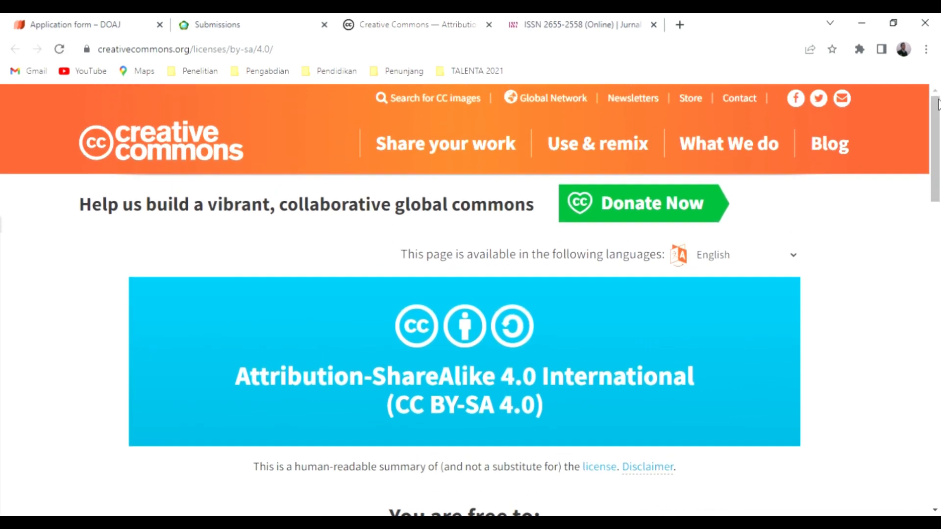
left_click_drag(939, 104, 939, 119)
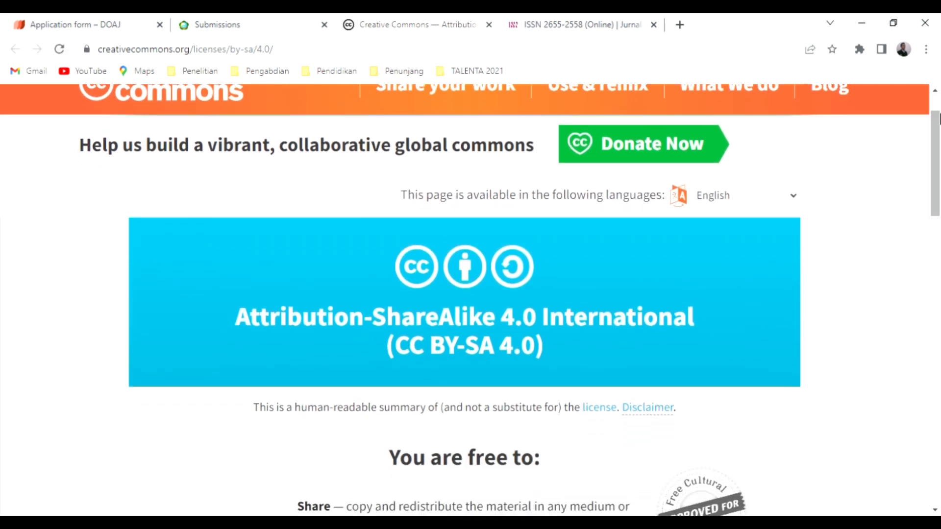
left_click(90, 21)
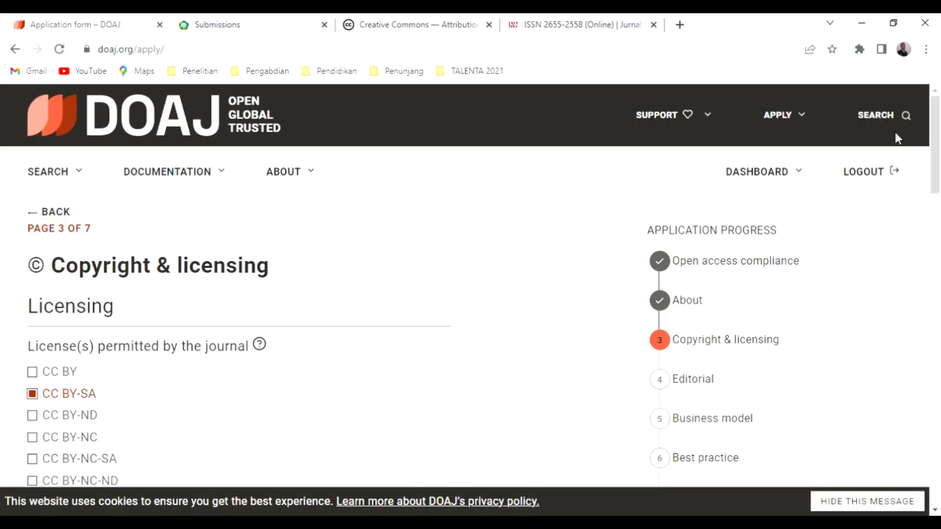
left_click_drag(939, 140, 939, 191)
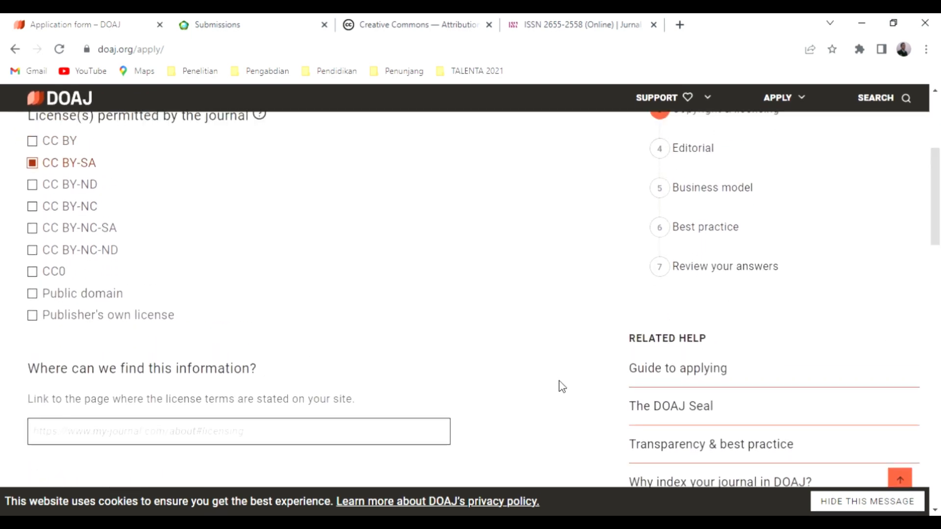
left_click(272, 21)
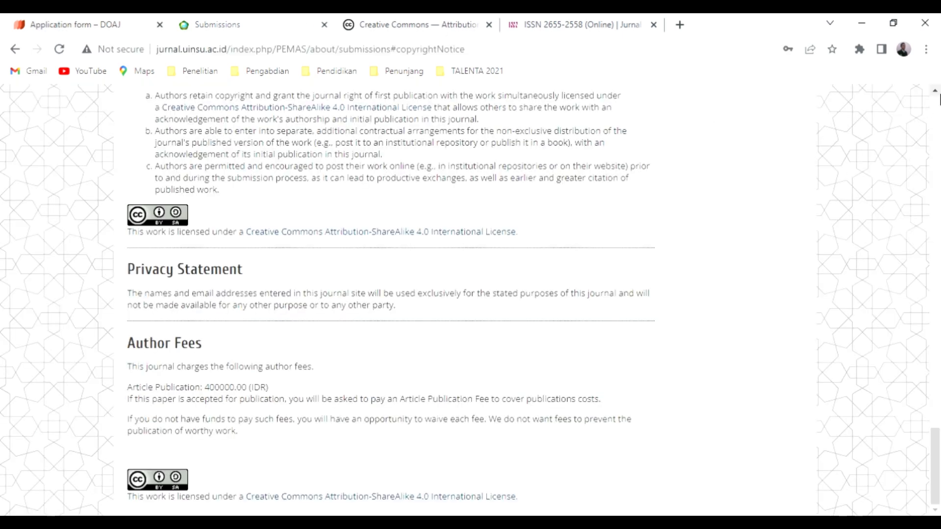
left_click(935, 92)
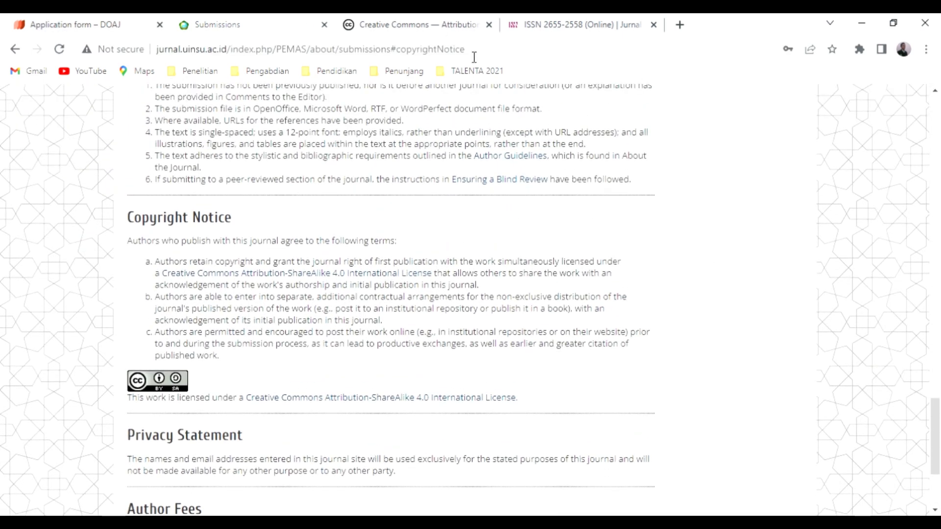
left_click(465, 51)
key("ctrl+c")
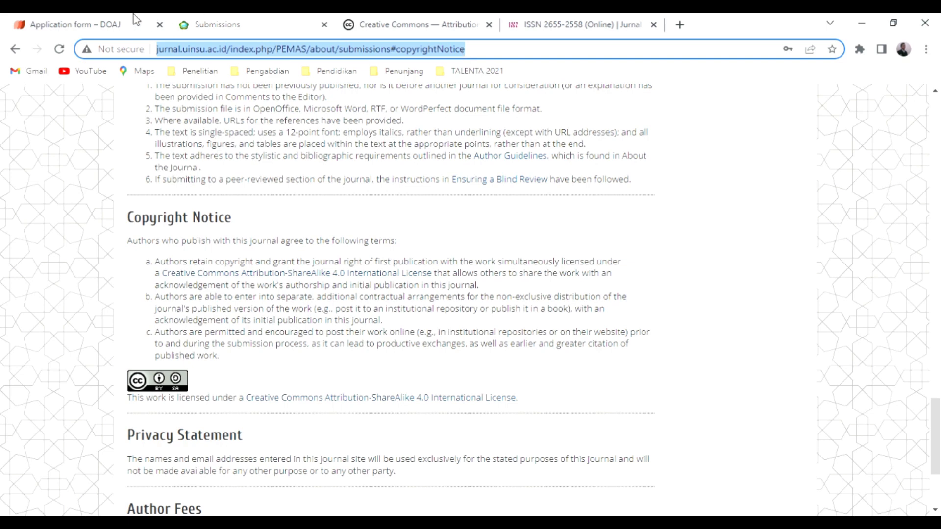
left_click(105, 21)
left_click(129, 432)
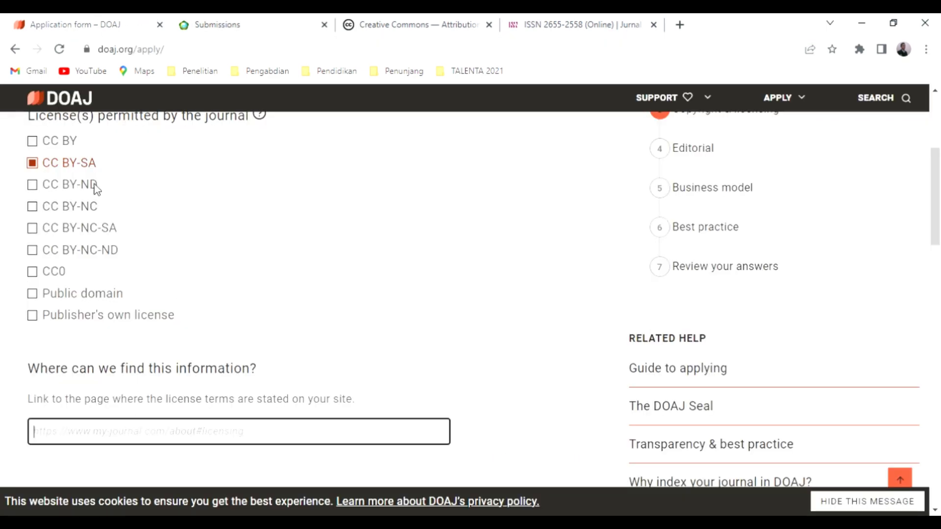
key("ctrl+v")
left_click_drag(938, 171, 938, 225)
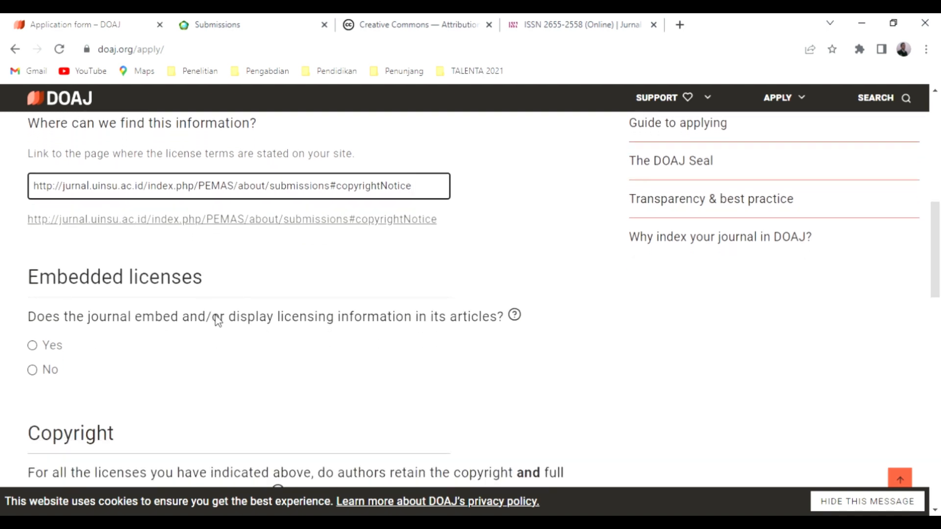
left_click(33, 345)
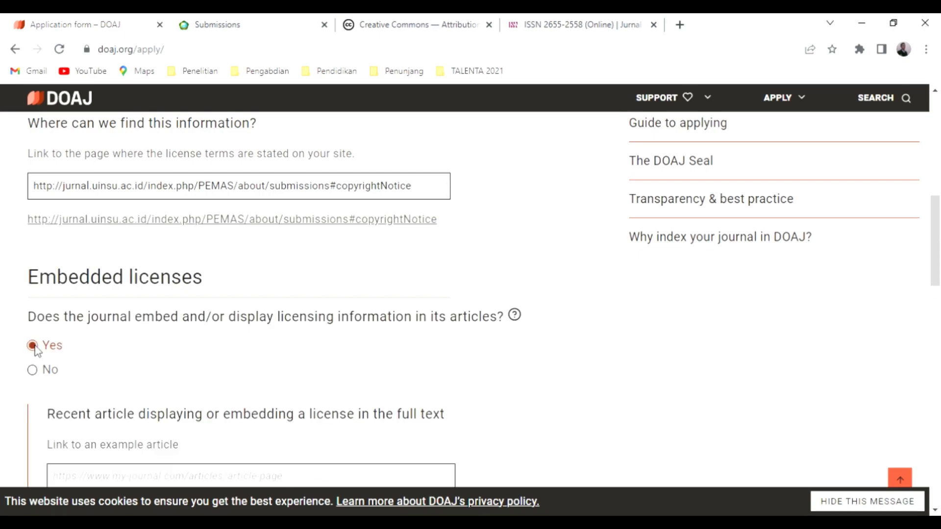
Open the full-text PDF page of the article Pemberdayaan Ekonomi Masyarakat in Vol 10, No 2 (2022) from the journal's archives.
left_click(255, 16)
left_click_drag(938, 399, 939, 113)
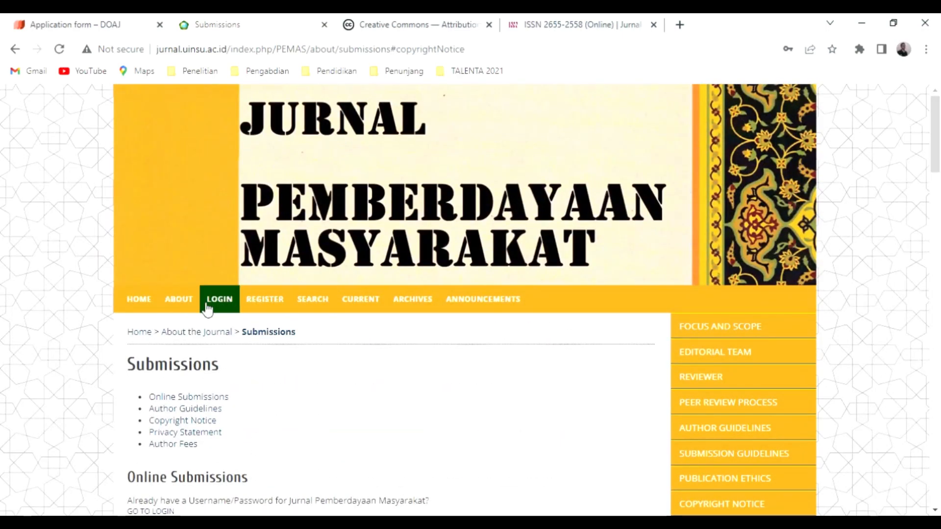
left_click(413, 298)
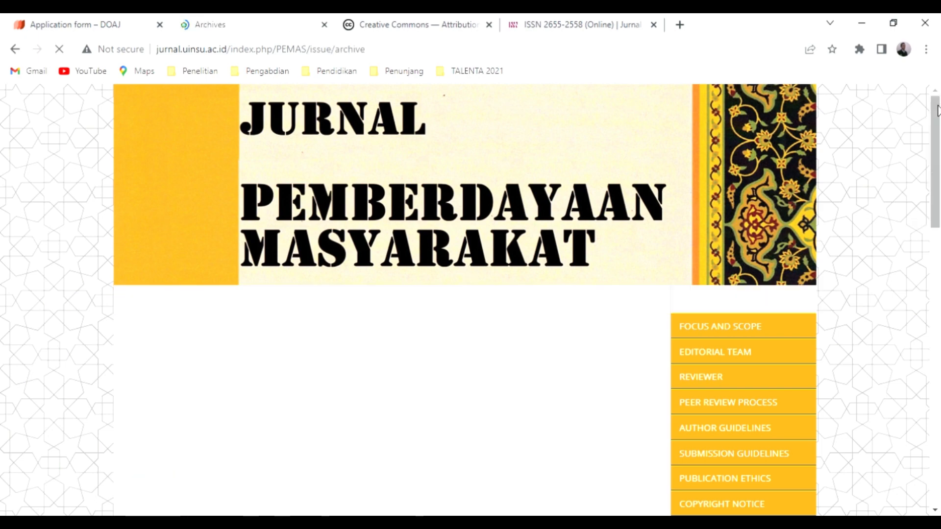
scroll(402, 321, "down", 3)
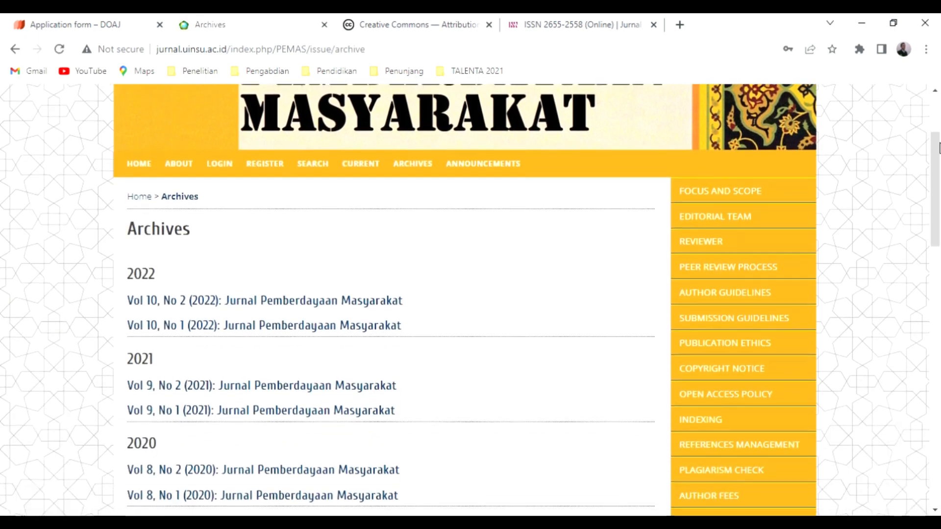
left_click(373, 303)
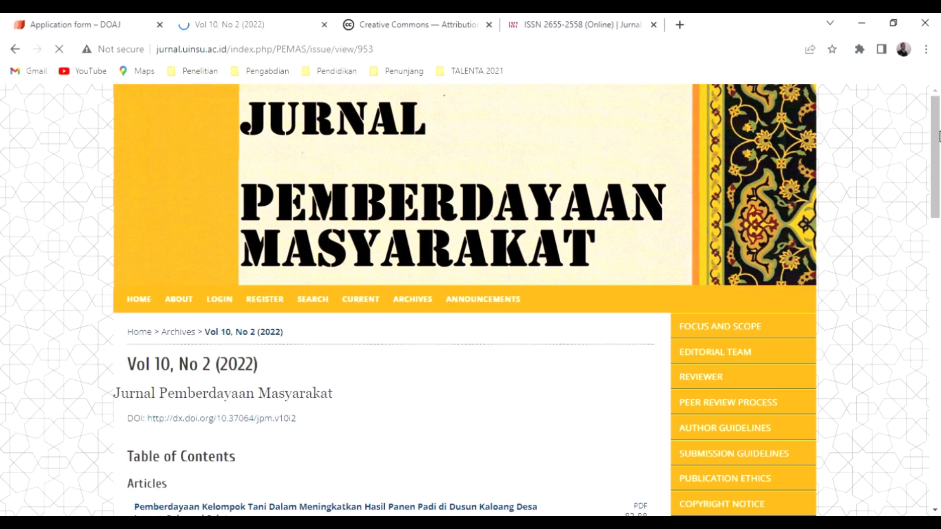
scroll(476, 287, "down", 4)
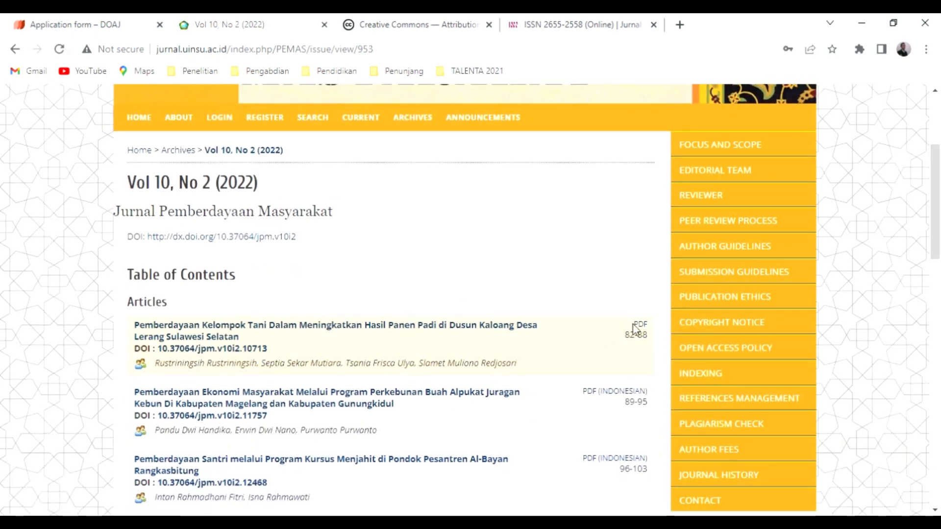
left_click(637, 325)
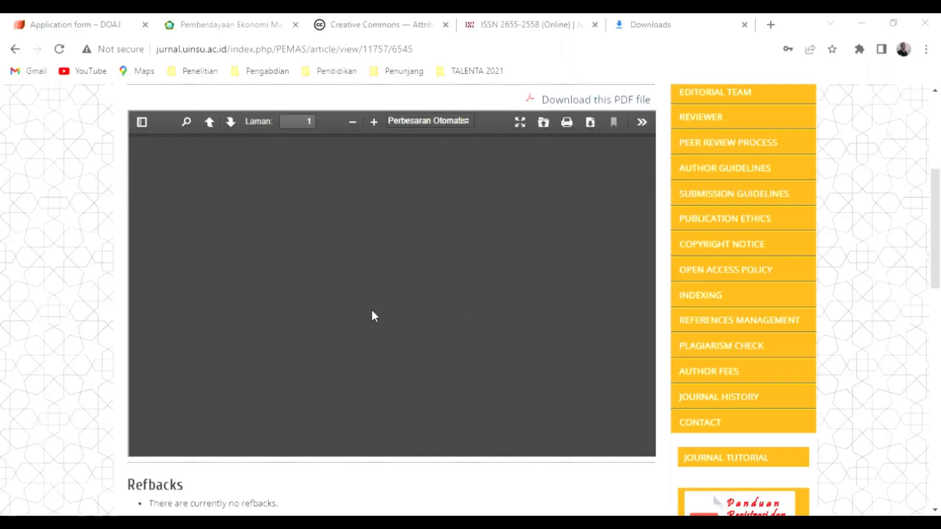
left_click(70, 22)
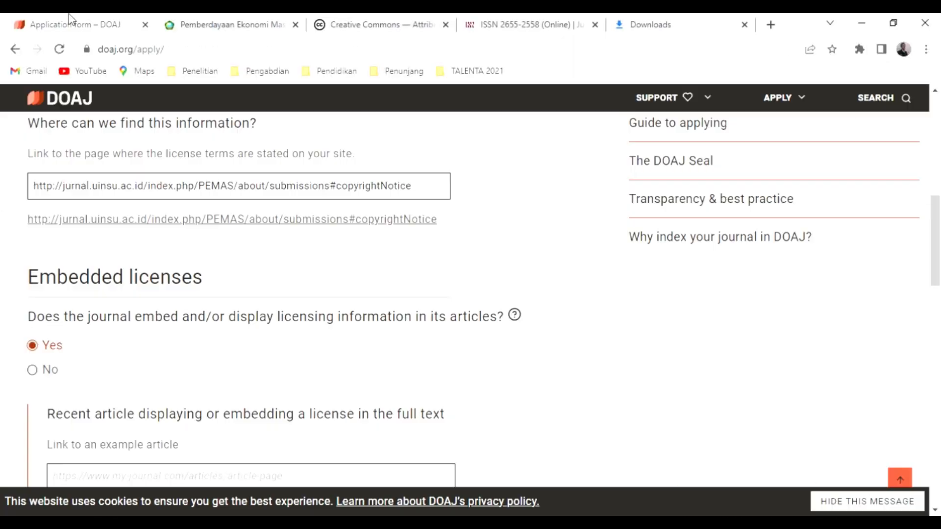
scroll(936, 255, "down", 1)
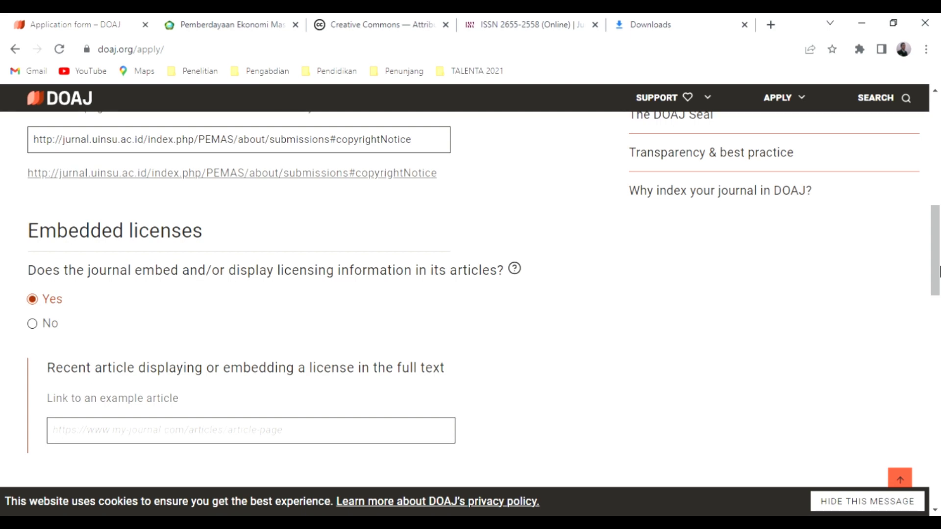
left_click_drag(940, 269, 940, 284)
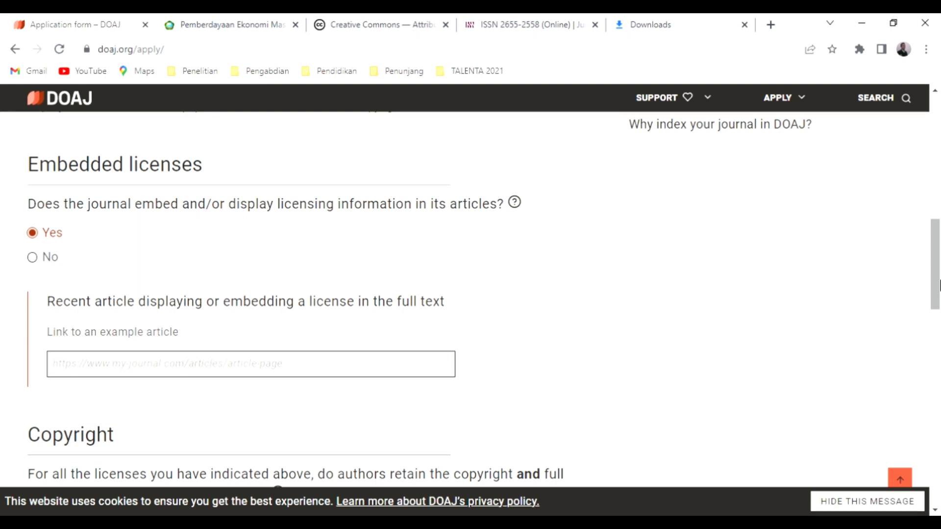
left_click_drag(940, 285, 939, 193)
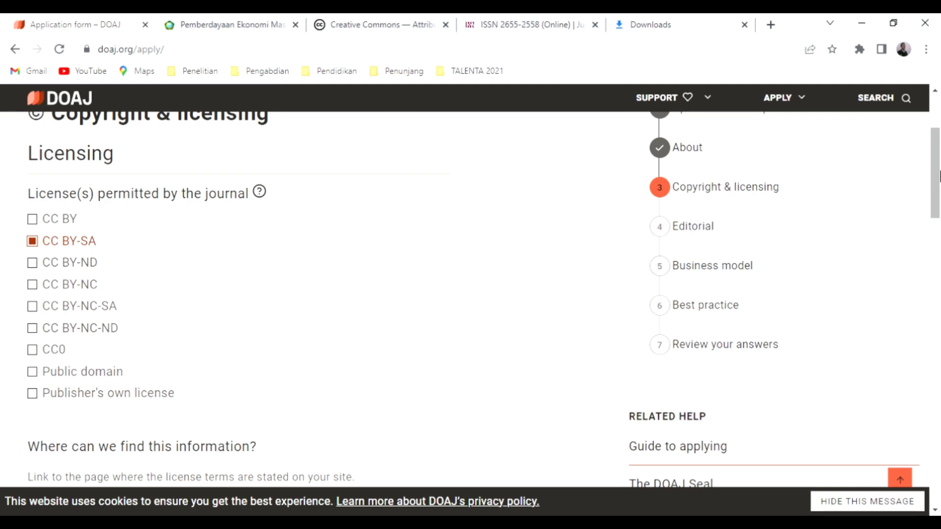
left_click_drag(938, 177, 939, 274)
scroll(939, 273, "down", 2)
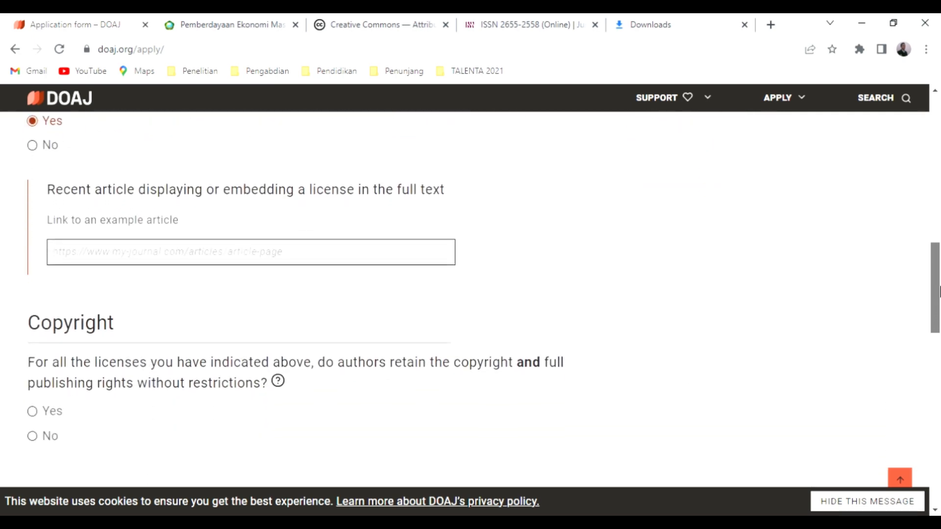
scroll(939, 273, "up", 2)
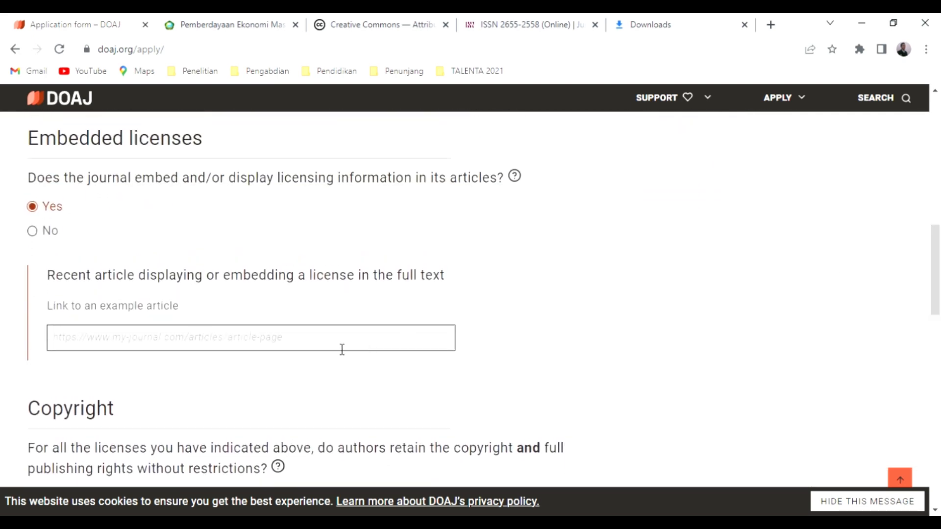
left_click(319, 349)
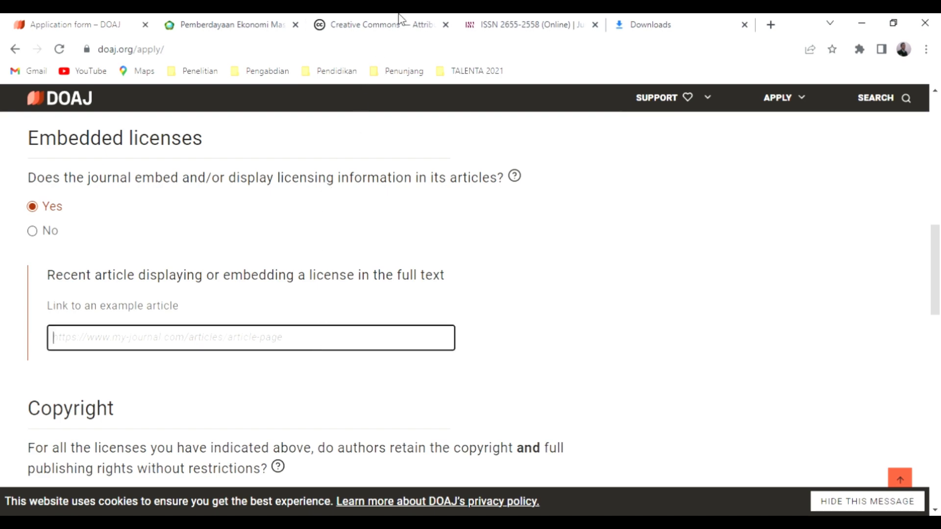
left_click(246, 22)
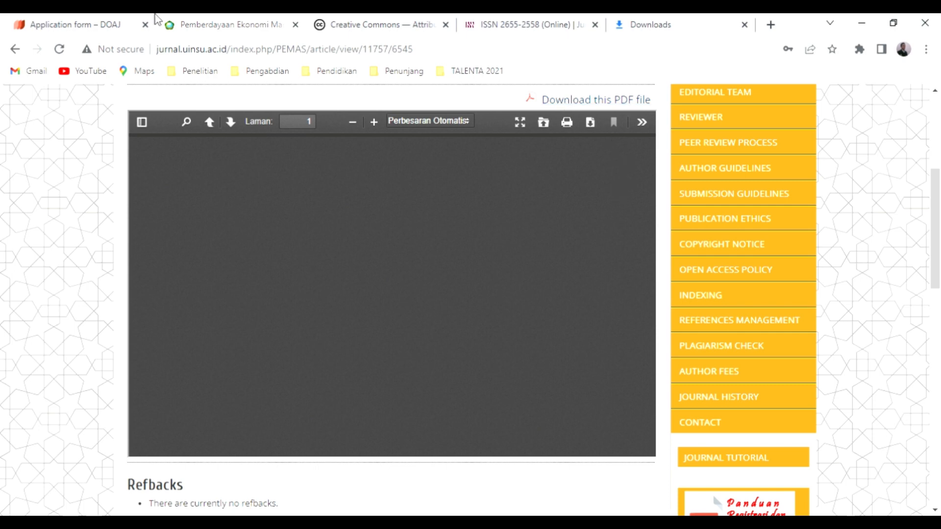
left_click(99, 21)
left_click(190, 347)
type("http://jurnal.uinsu.ac.id/index.php/PEMAS/article/download/11757/6545")
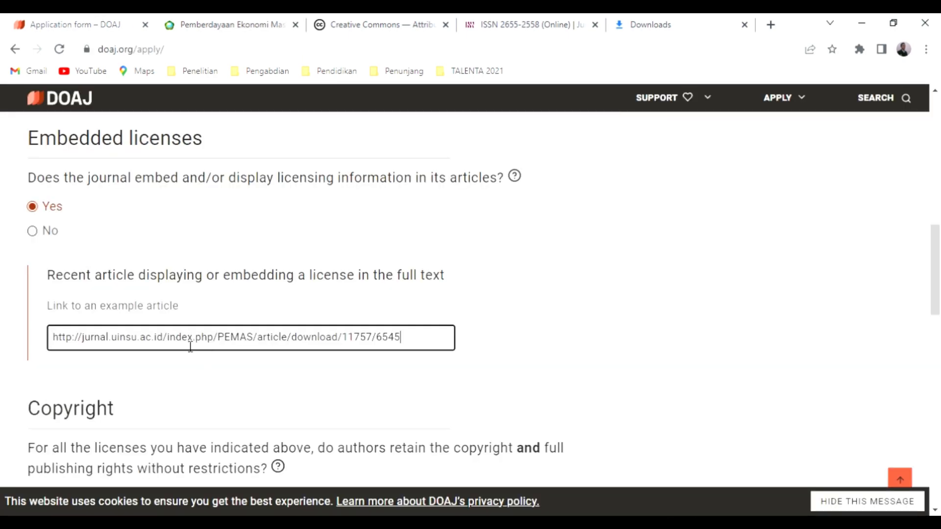
Answer Yes to authors retaining the copyright and full publishing rights without restrictions.
left_click_drag(940, 283, 939, 329)
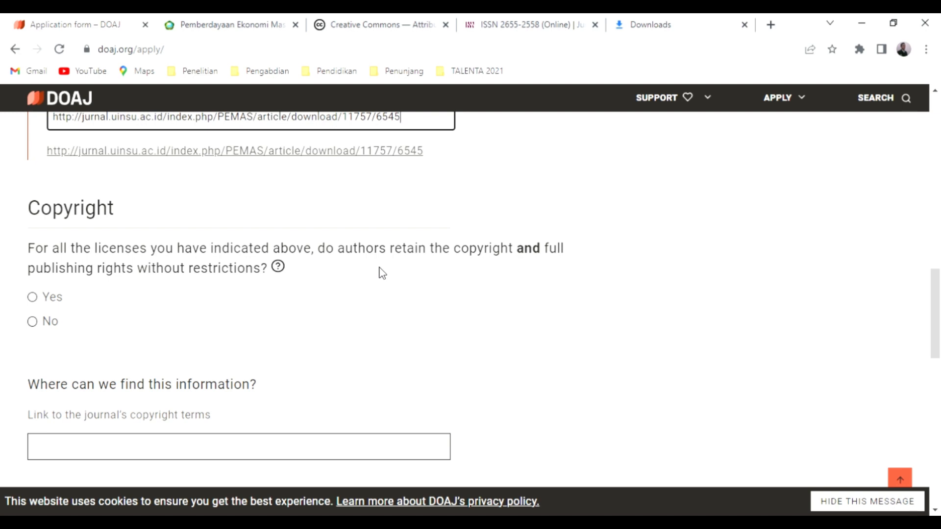
left_click(32, 298)
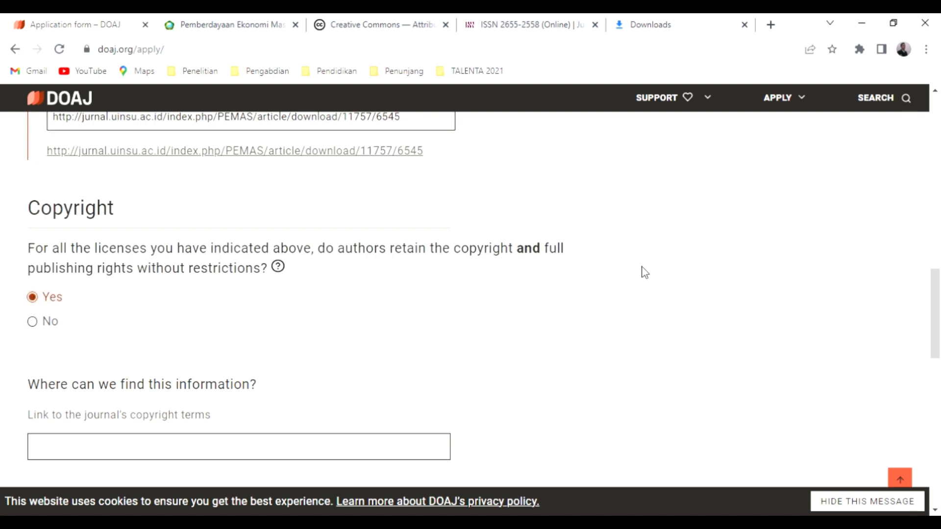
scroll(939, 293, "down", 1)
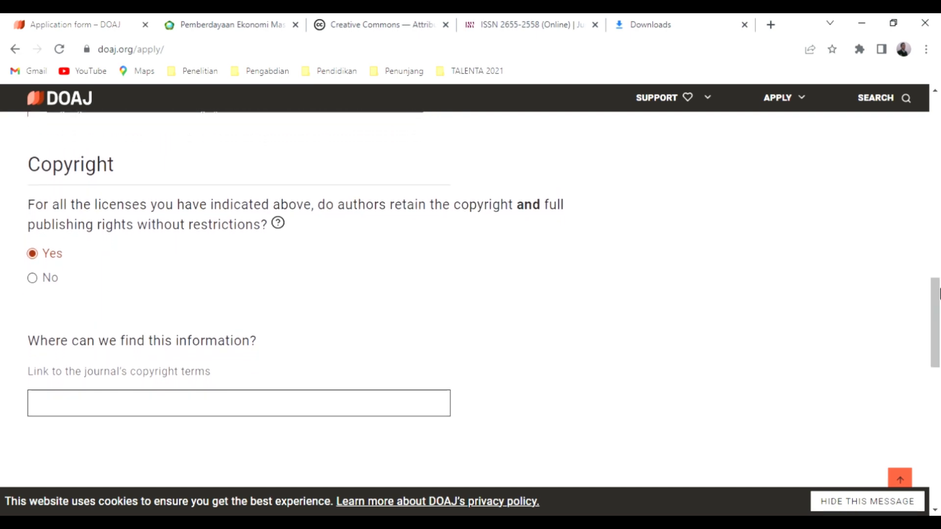
scroll(939, 293, "up", 1)
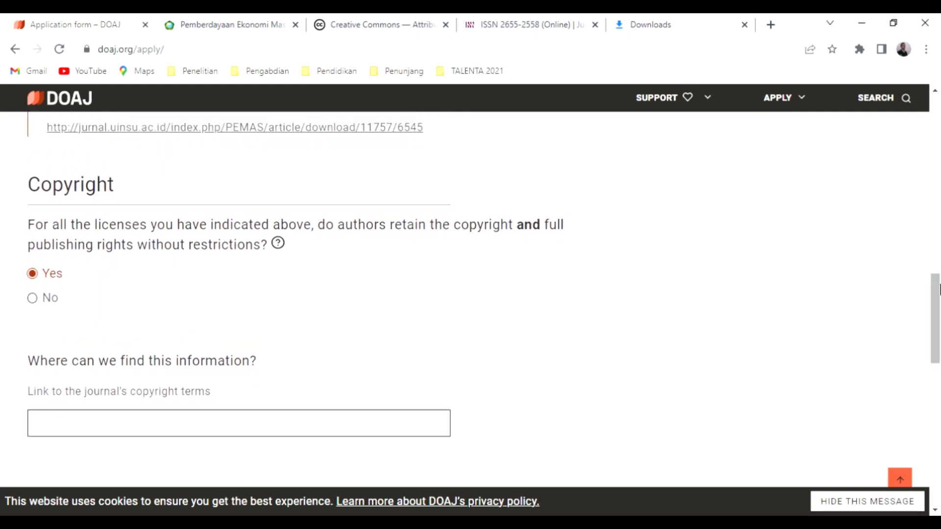
Copy the address of the Copyright Notice on the journal's website and enter it as the link to the journal's copyright terms.
left_click(231, 22)
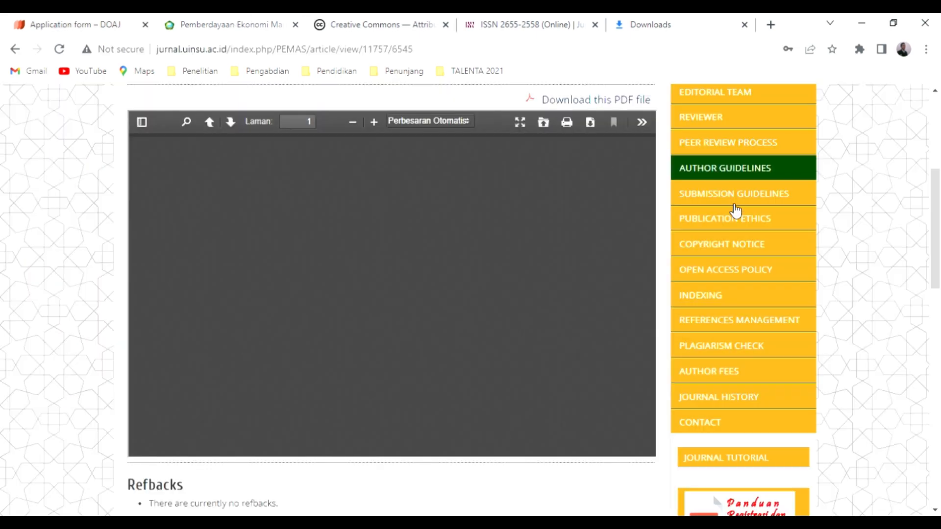
left_click(729, 246)
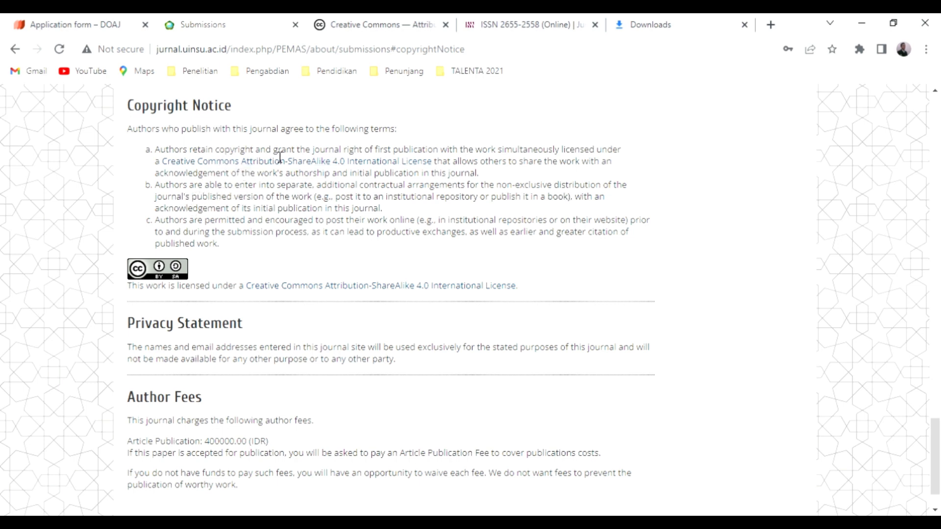
left_click(362, 54)
key("ctrl+c")
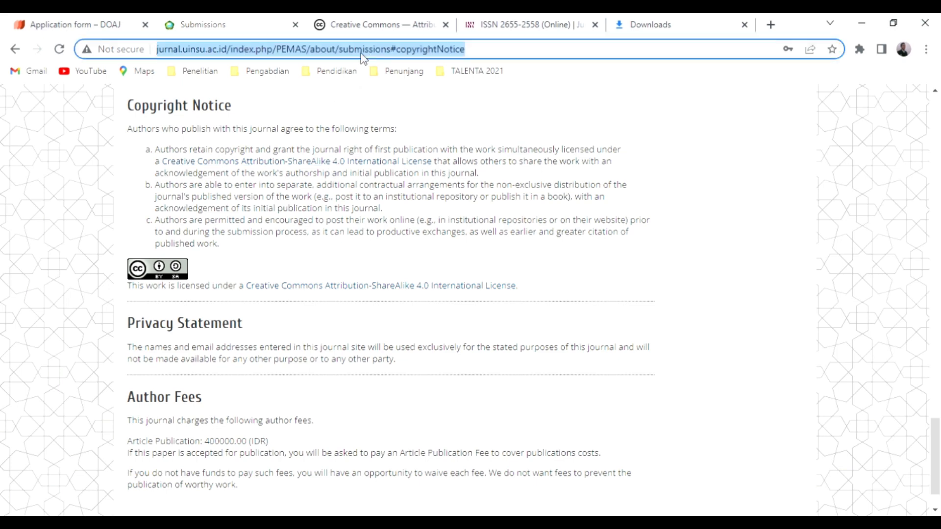
left_click(98, 22)
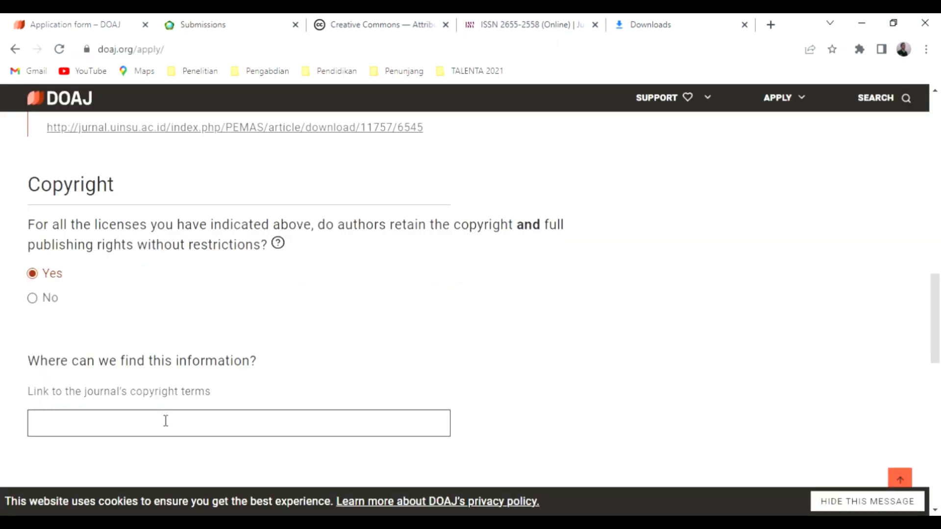
left_click(166, 421)
key("ctrl+v")
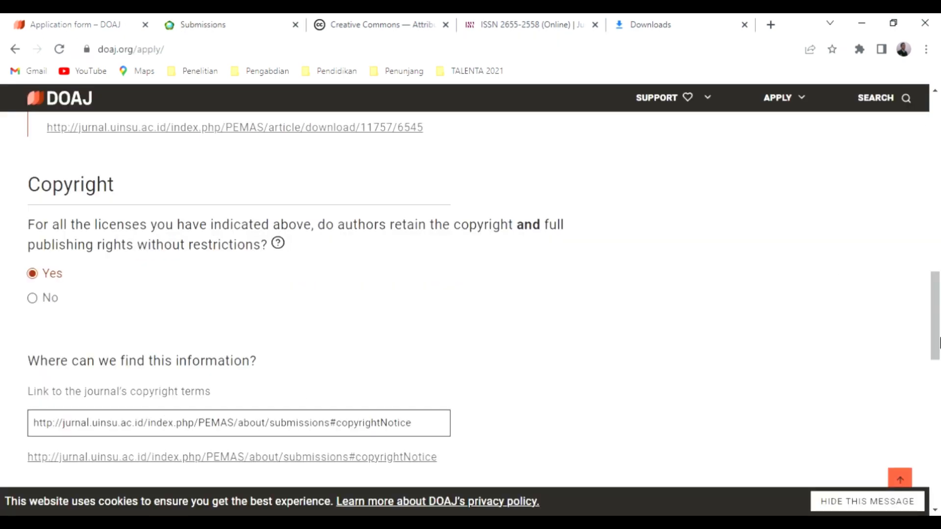
Continue to the Editorial page of the application and view its peer review type options.
scroll(938, 343, "down", 3)
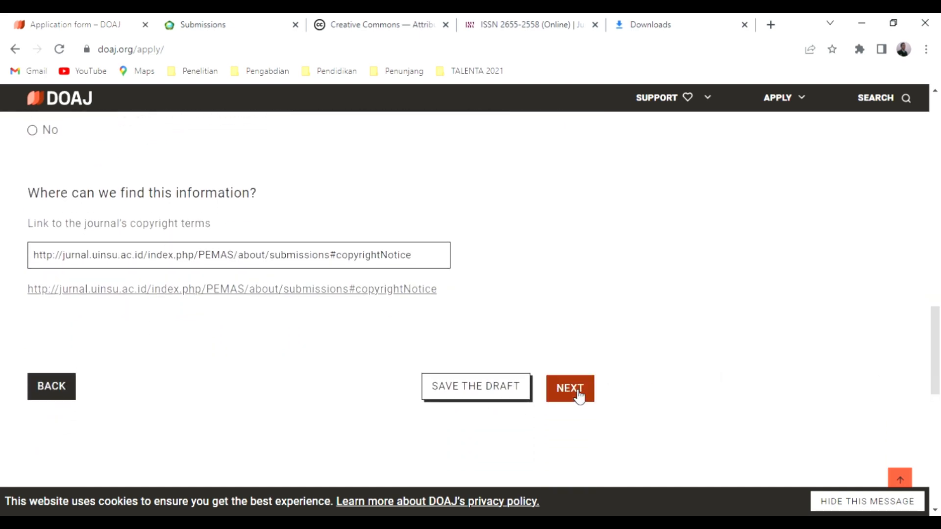
left_click(570, 390)
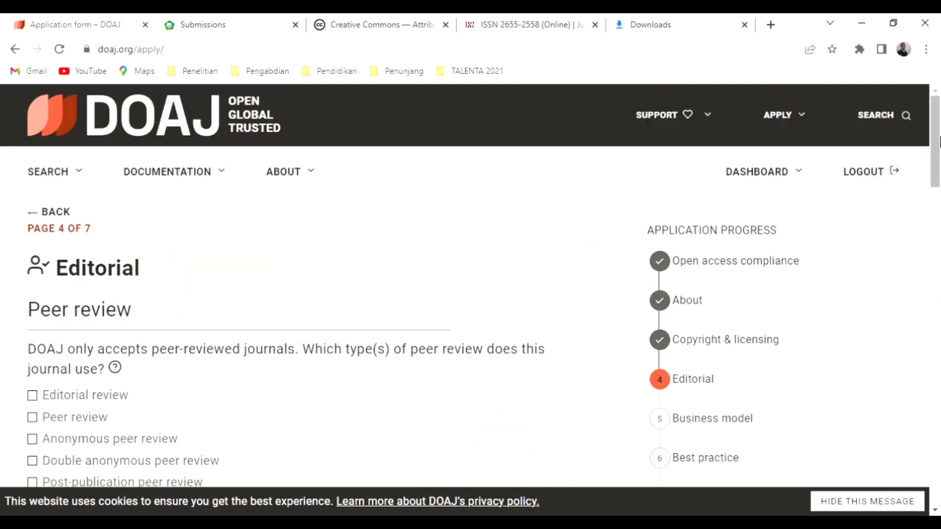
scroll(939, 262, "down", 3)
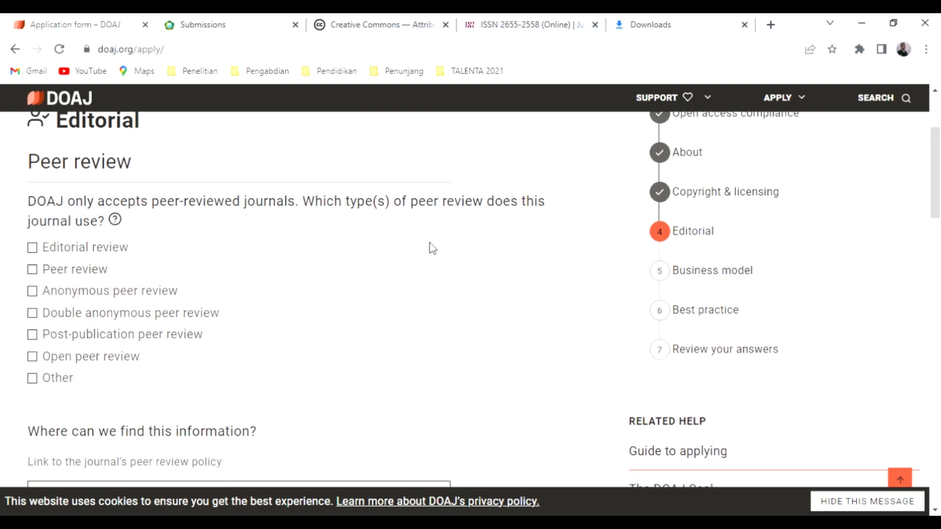
Select Double anonymous peer review as the journal's type of peer review.
left_click(33, 314)
scroll(939, 162, "down", 1)
scroll(939, 161, "down", 3)
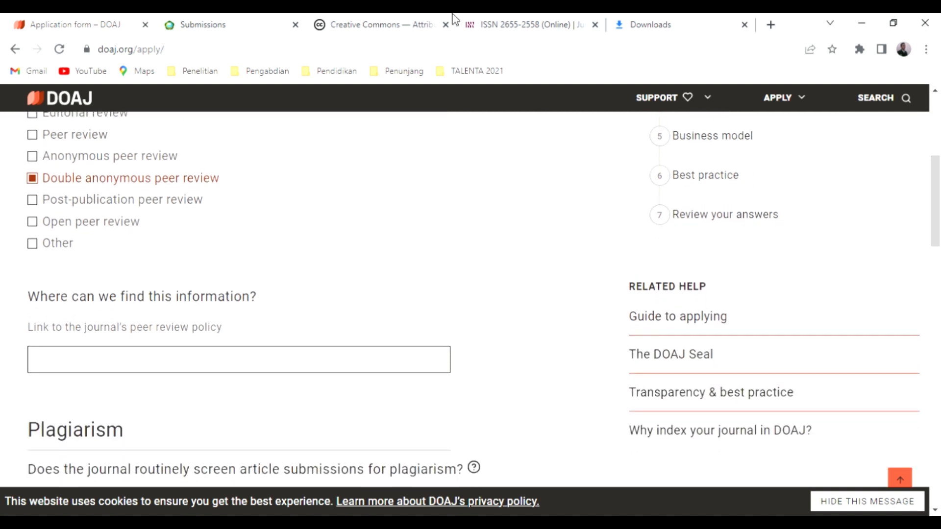
Copy the address of the Peer Review Process section on the journal's website and enter it as the link to the peer review policy.
left_click(219, 21)
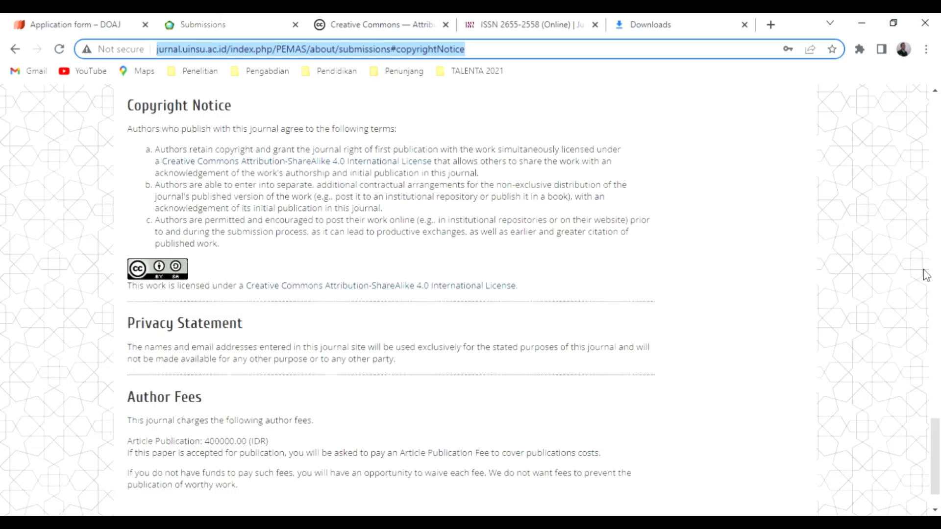
left_click_drag(935, 423, 939, 112)
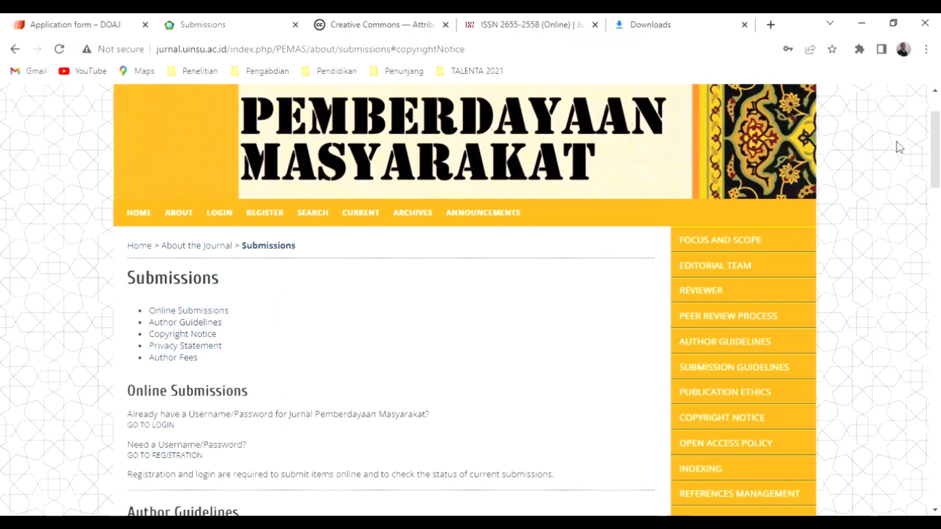
left_click(745, 317)
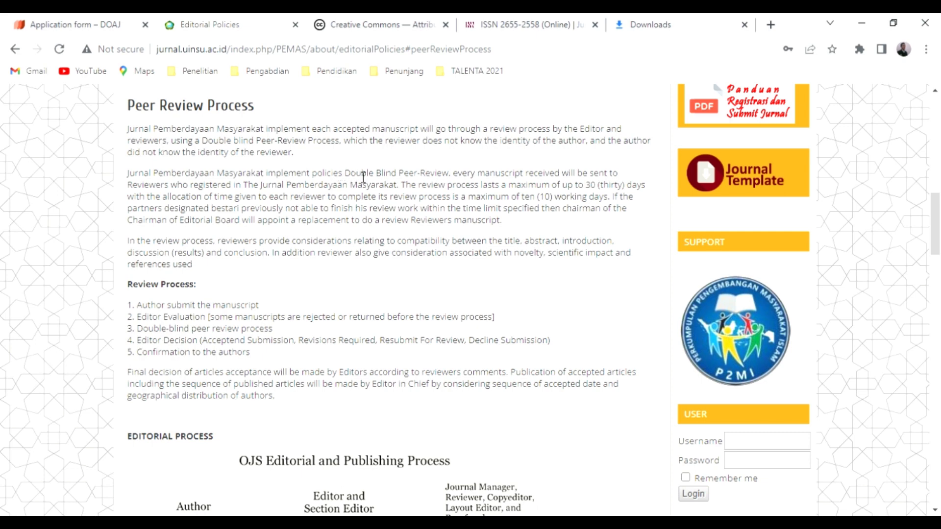
left_click(483, 55)
key("ctrl+c")
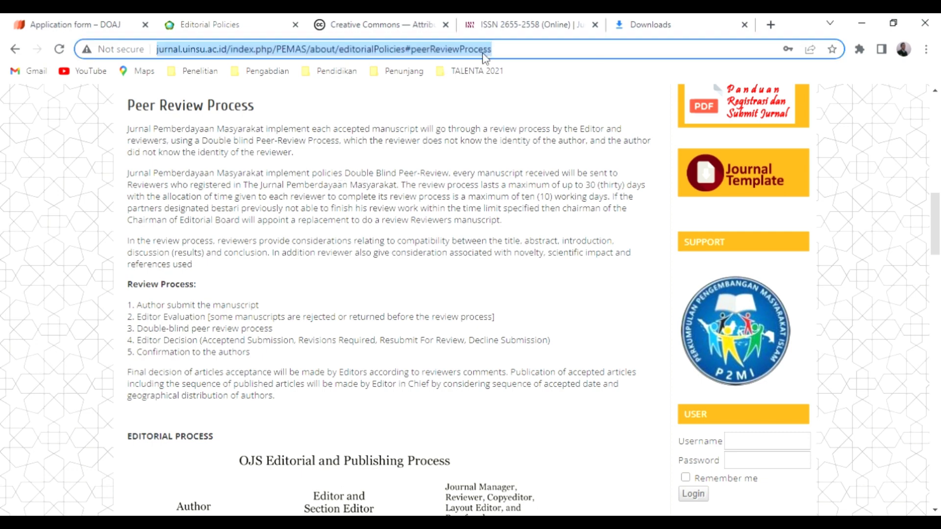
left_click(60, 14)
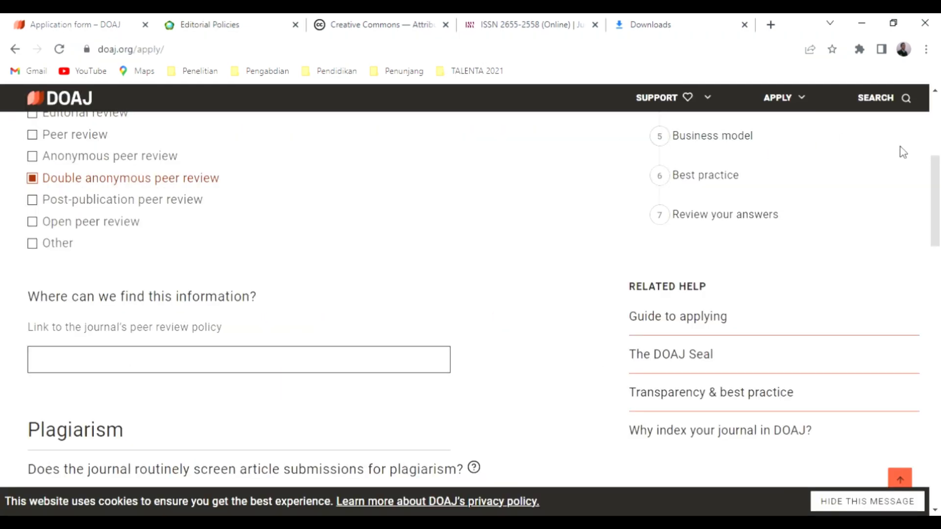
left_click_drag(939, 180, 940, 181)
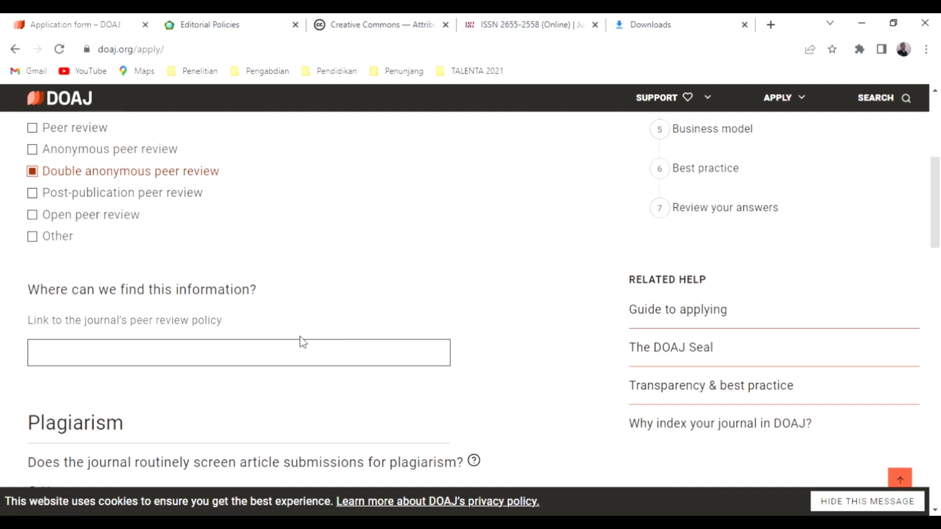
left_click(267, 346)
key("ctrl+v")
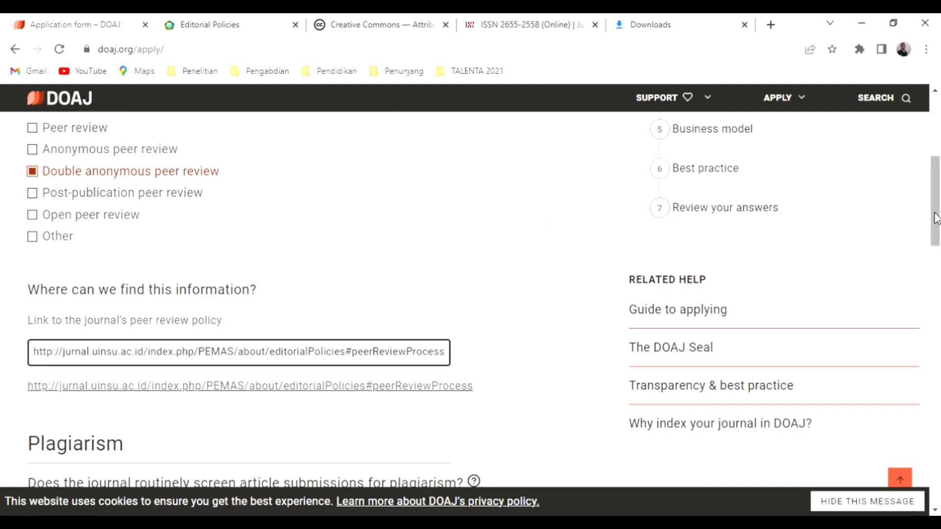
Answer Yes to the journal routinely screening article submissions for plagiarism.
left_click_drag(937, 190, 936, 239)
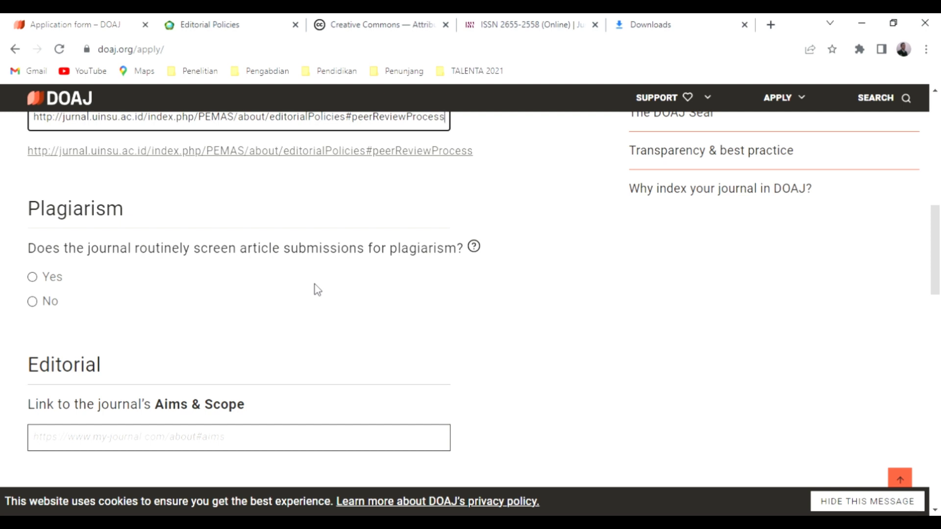
left_click(40, 280)
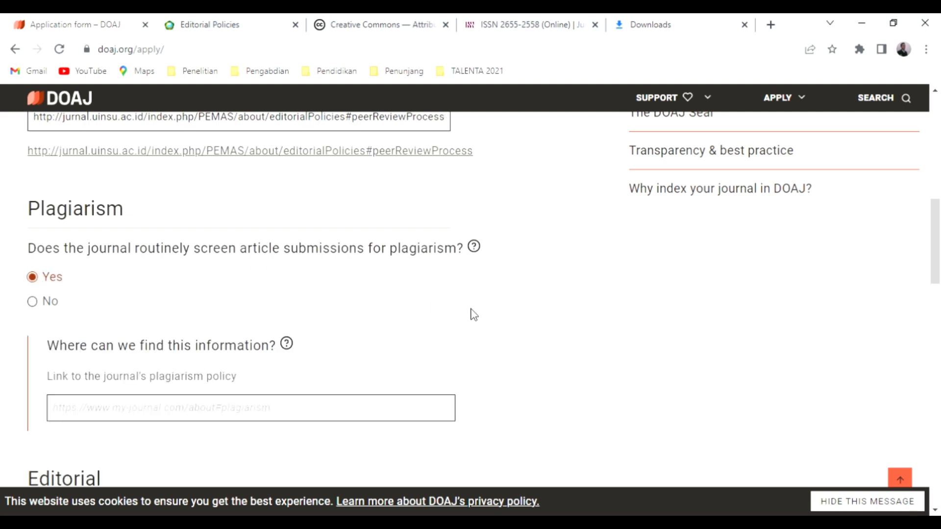
left_click_drag(940, 217, 939, 231)
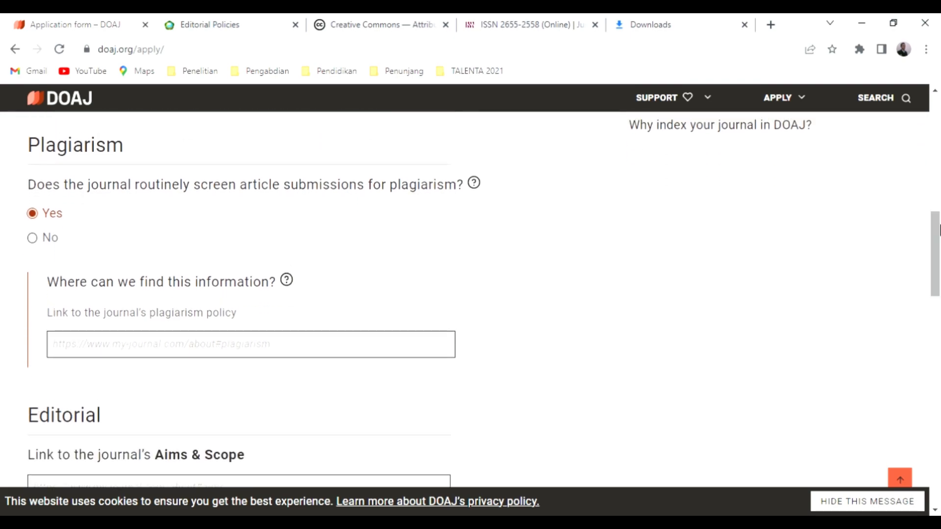
Copy the address of the journal website's Plagiarism Check section and enter it as the link to the plagiarism policy.
left_click(210, 20)
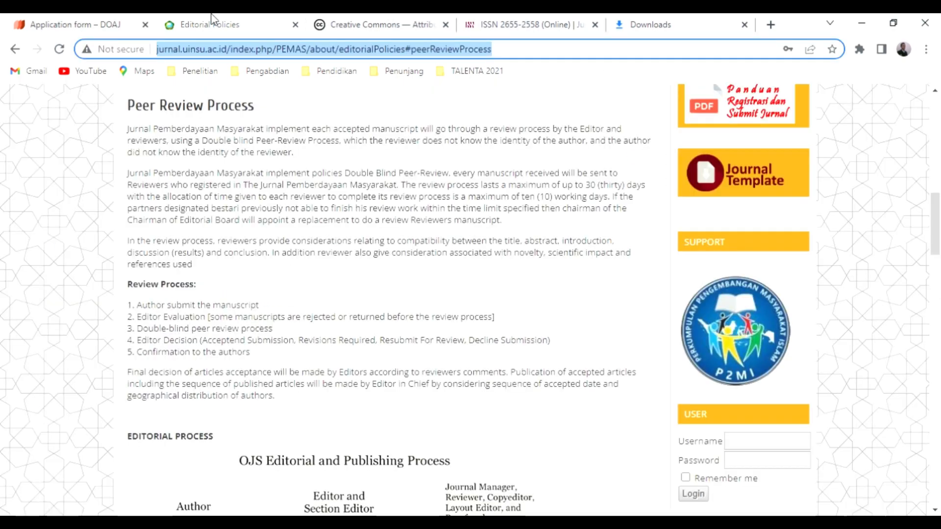
left_click_drag(939, 235, 939, 182)
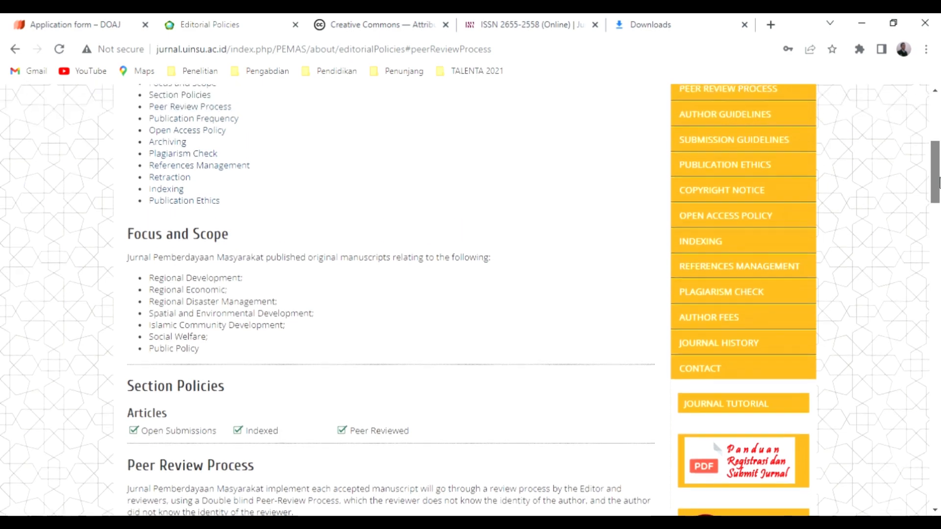
left_click(768, 294)
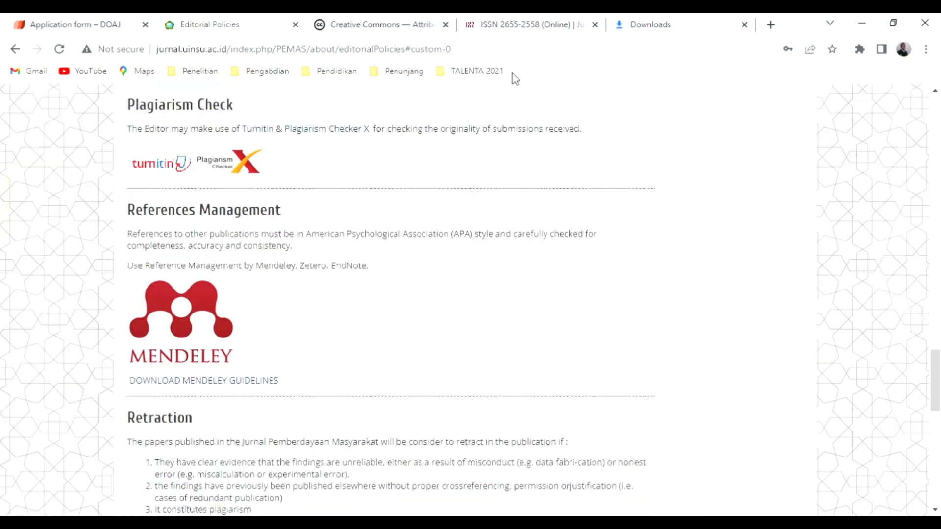
left_click(503, 55)
key("Return")
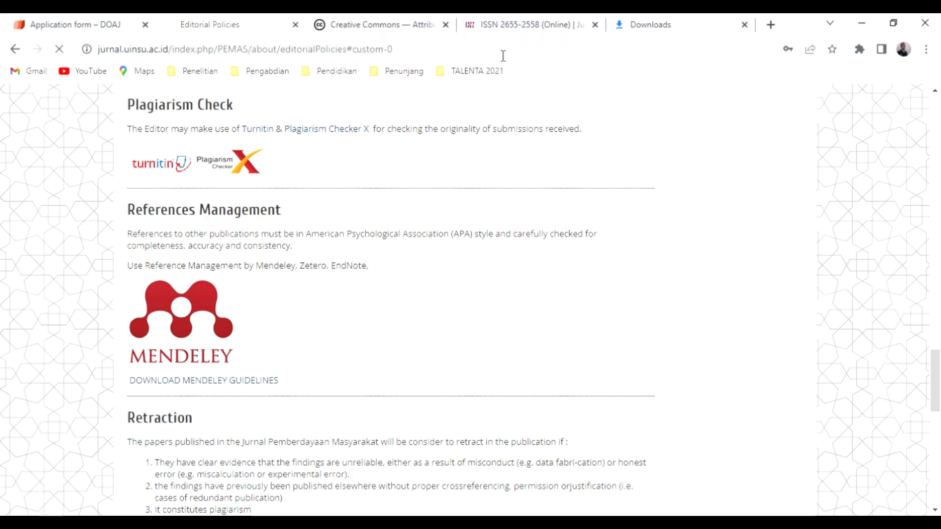
left_click(503, 56)
key("ctrl+c")
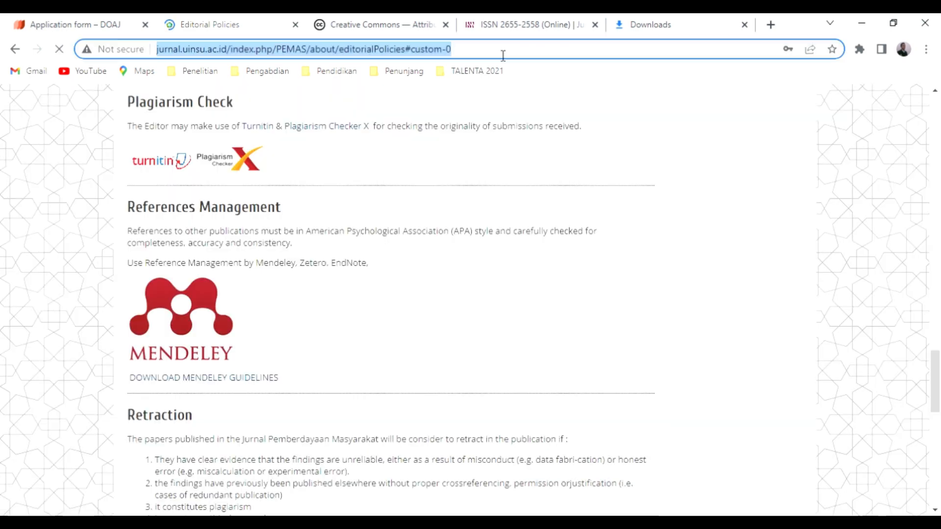
left_click(119, 22)
left_click(201, 349)
key("ctrl+v")
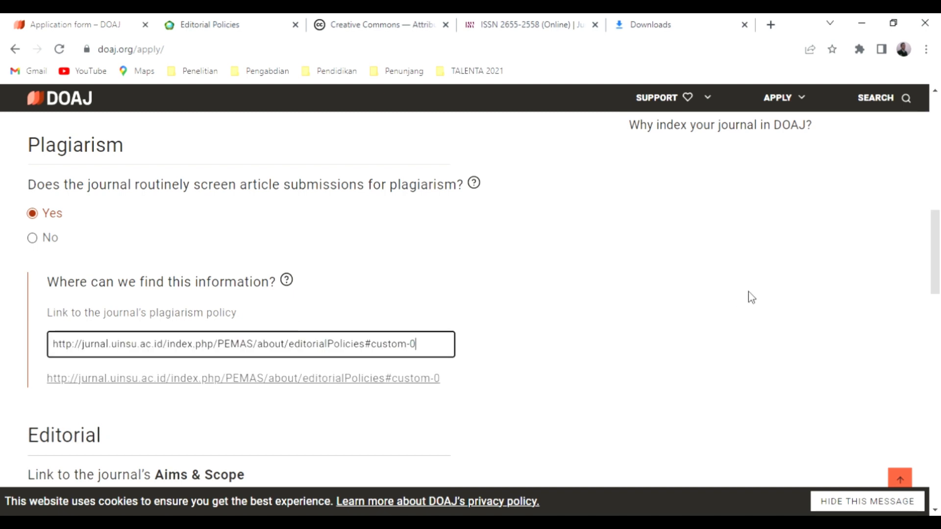
Copy the address of the journal website's Focus and Scope section and enter it as the Aims & Scope link.
scroll(939, 254, "down", 5)
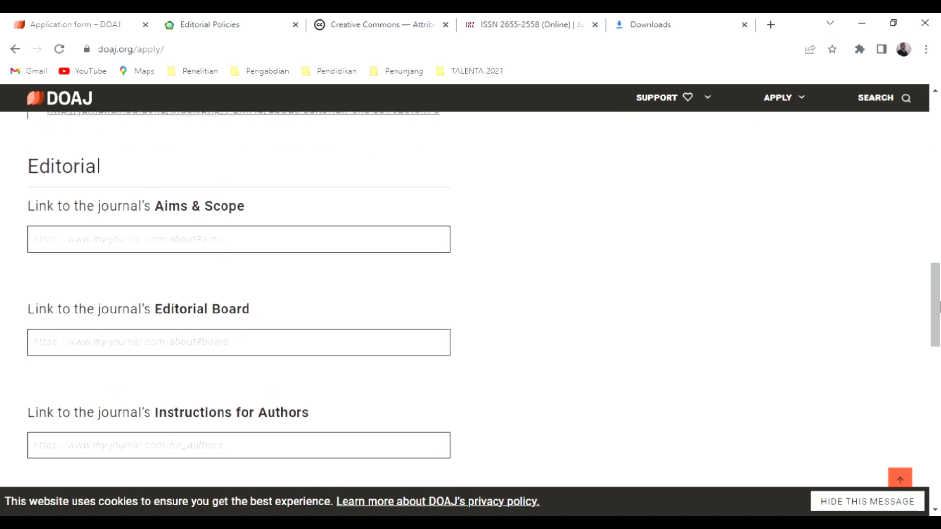
left_click(246, 22)
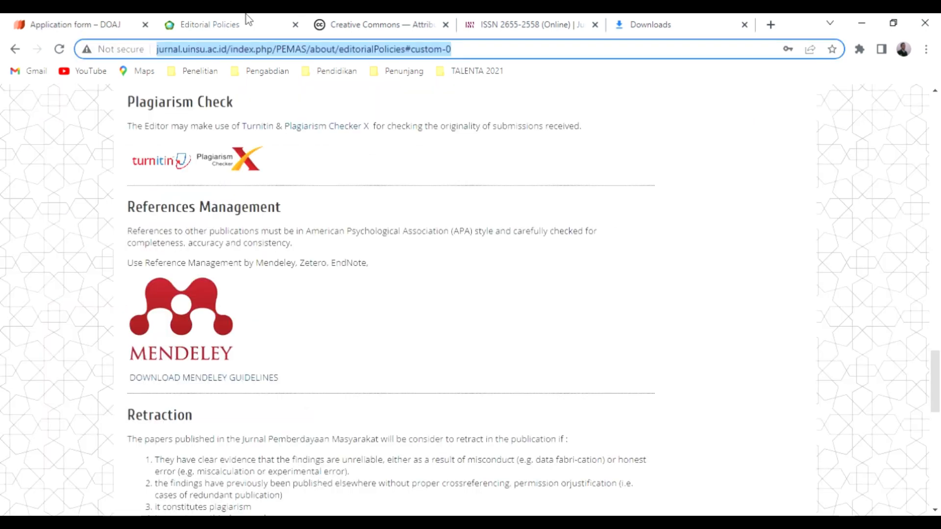
left_click_drag(936, 356, 936, 118)
scroll(937, 118, "up", 2)
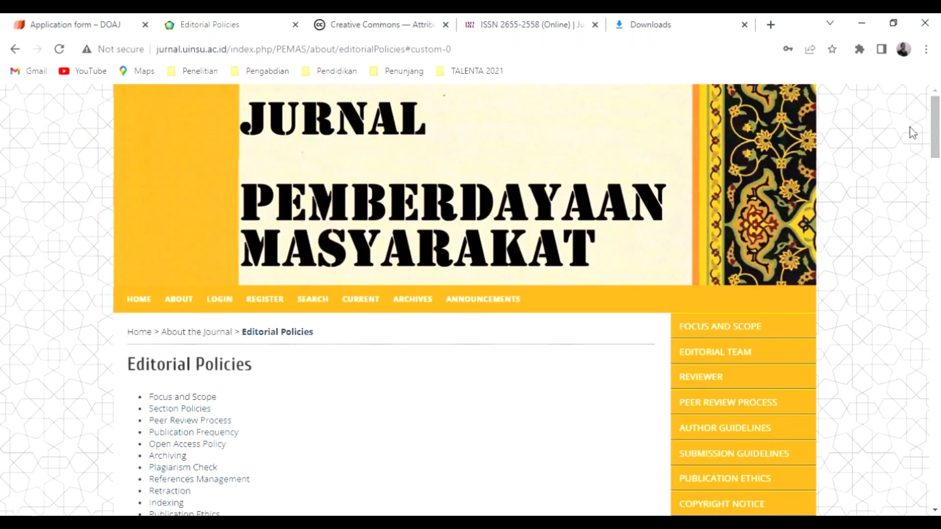
left_click(720, 328)
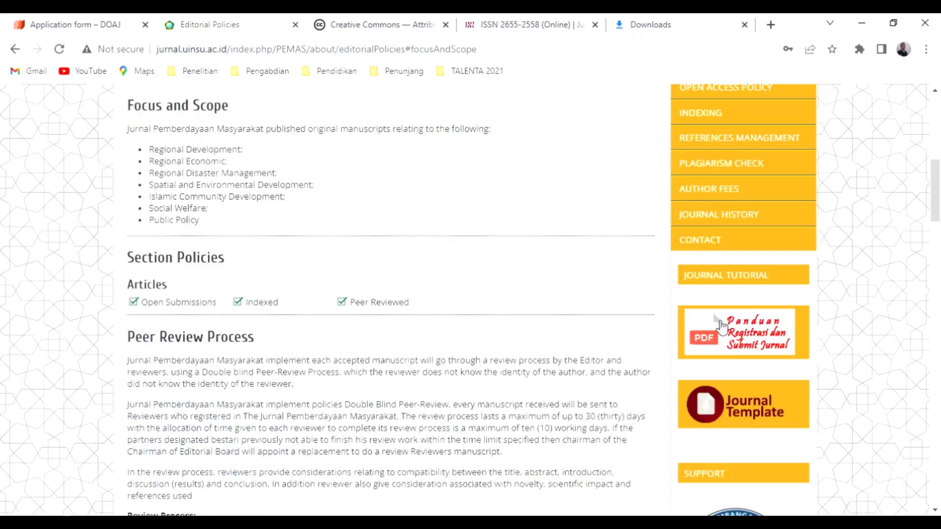
left_click(542, 49)
key("ctrl+c")
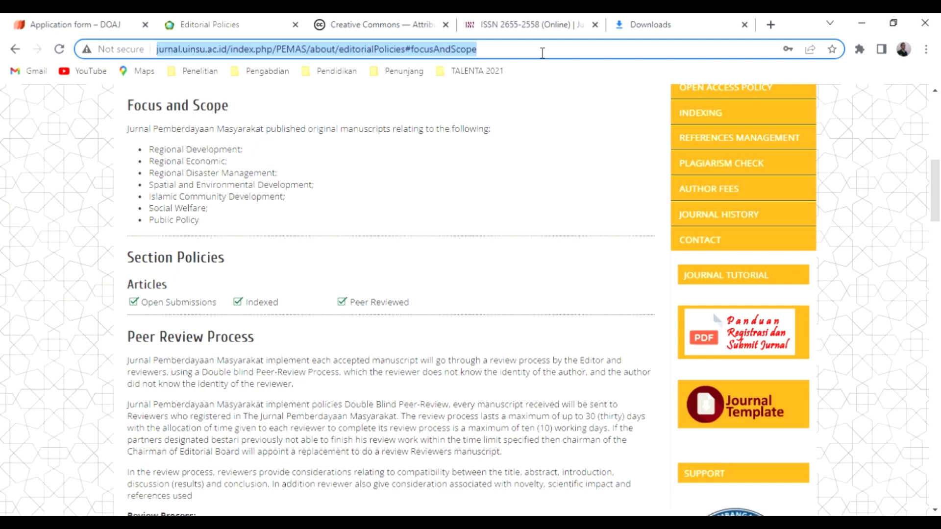
left_click(112, 19)
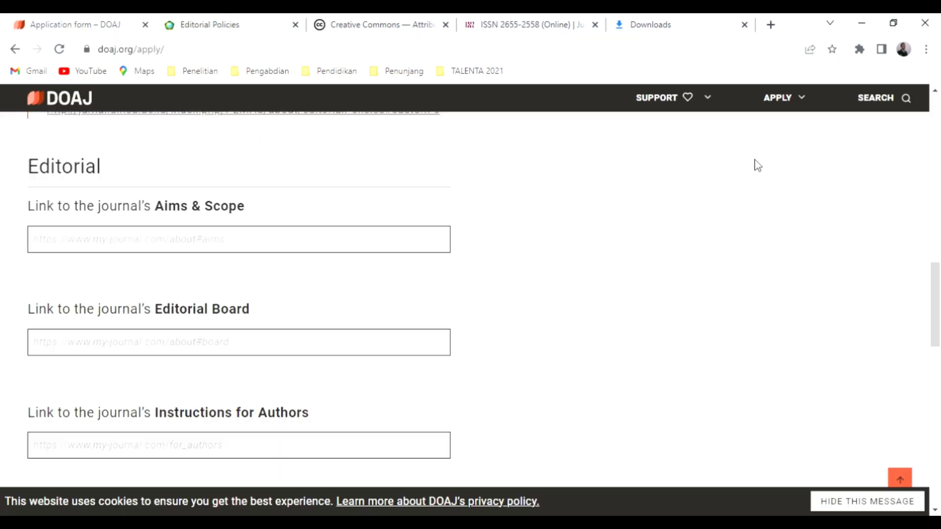
left_click(267, 244)
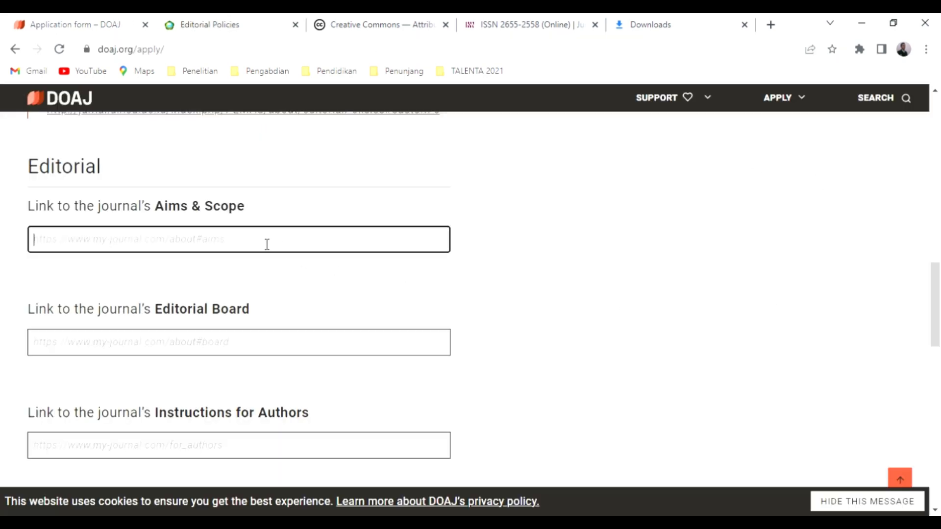
key("ctrl+v")
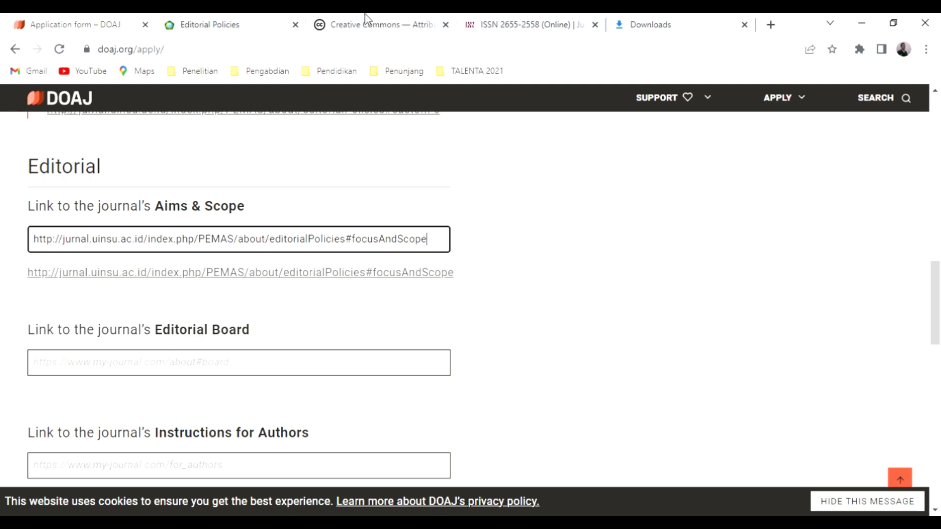
left_click(235, 19)
left_click_drag(936, 211, 937, 165)
right_click(704, 236)
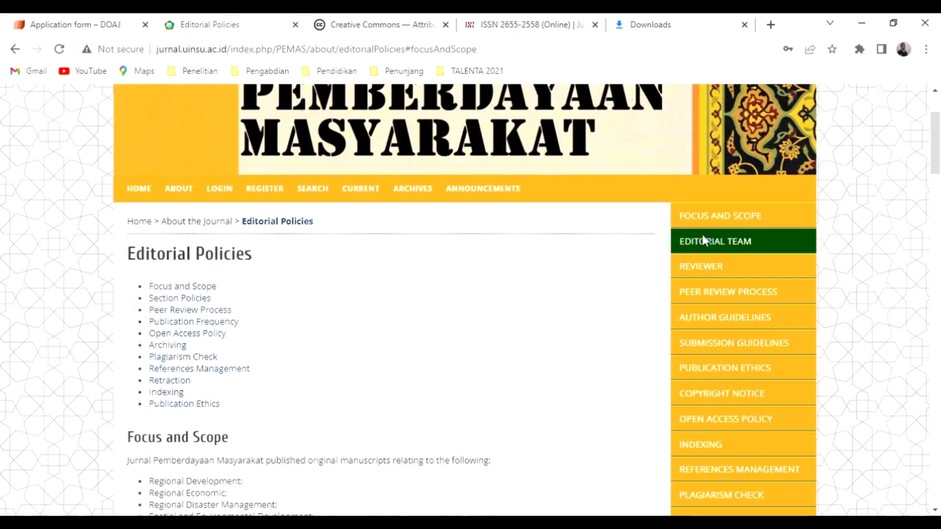
left_click(748, 318)
left_click(72, 19)
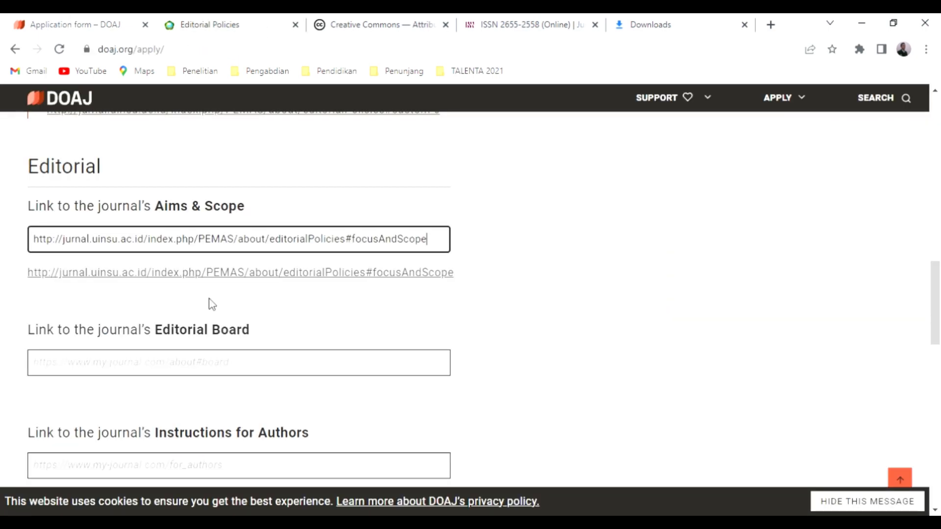
left_click(148, 361)
type("http://jurnal.uinsu.ac.id/index.php/PEMAS/about/editorialTeam")
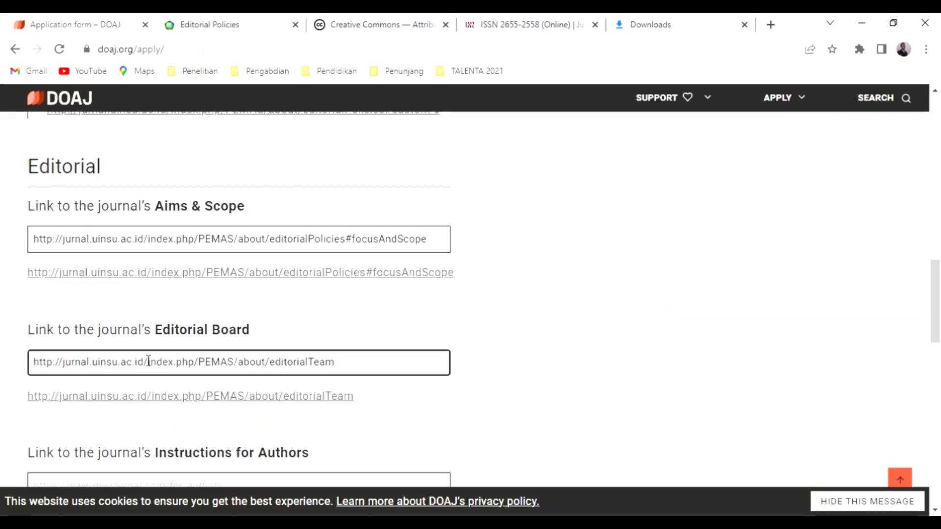
left_click_drag(940, 284, 940, 315)
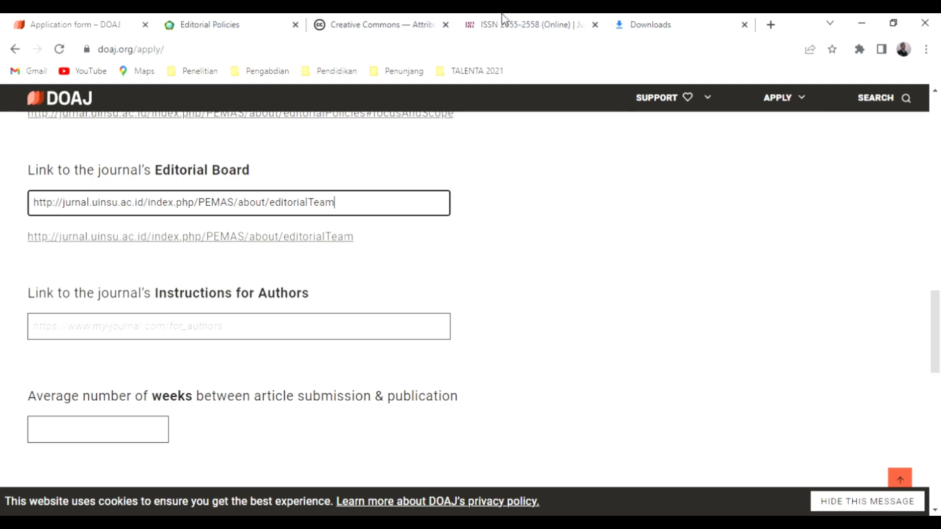
left_click(210, 20)
scroll(731, 197, "down", 2)
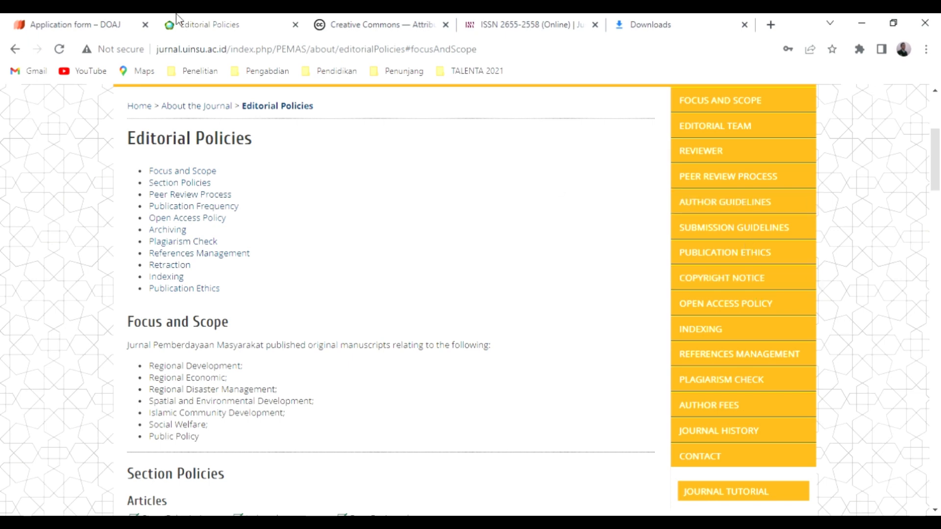
left_click(76, 20)
left_click(199, 337)
type("http://jurnal.uinsu.ac.id/index.php/PEMAS/about/submissions#authorGuidelines")
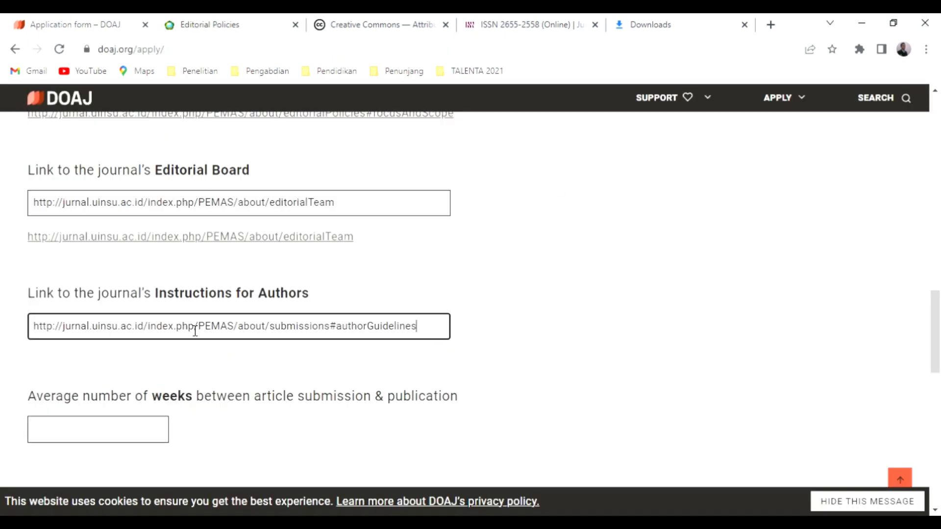
Set the average number of weeks between article submission and publication to 16 and continue to the Business model page.
left_click(660, 352)
scroll(652, 338, "down", 3)
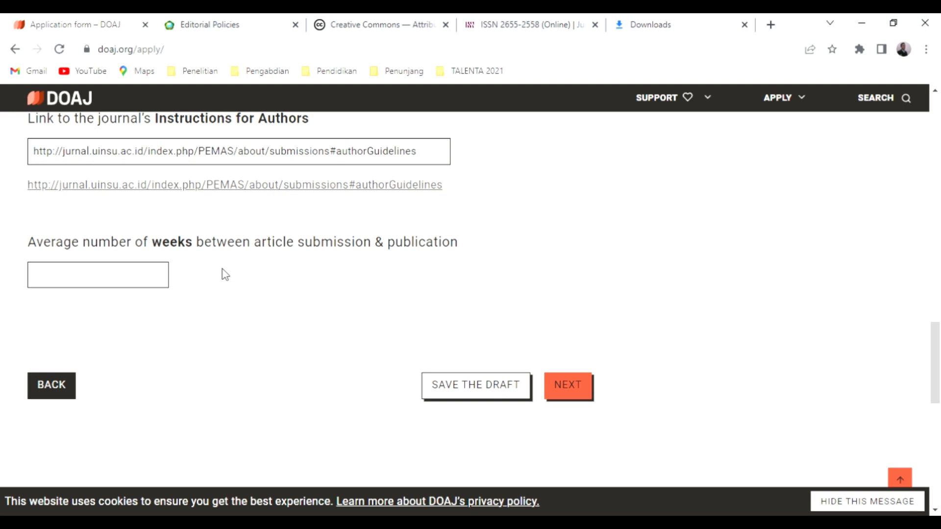
left_click(126, 277)
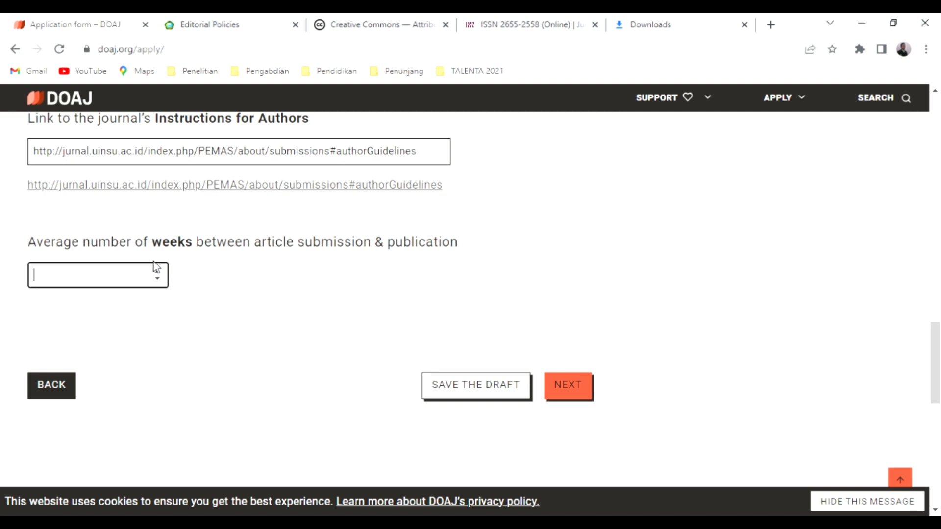
type("16")
left_click(575, 398)
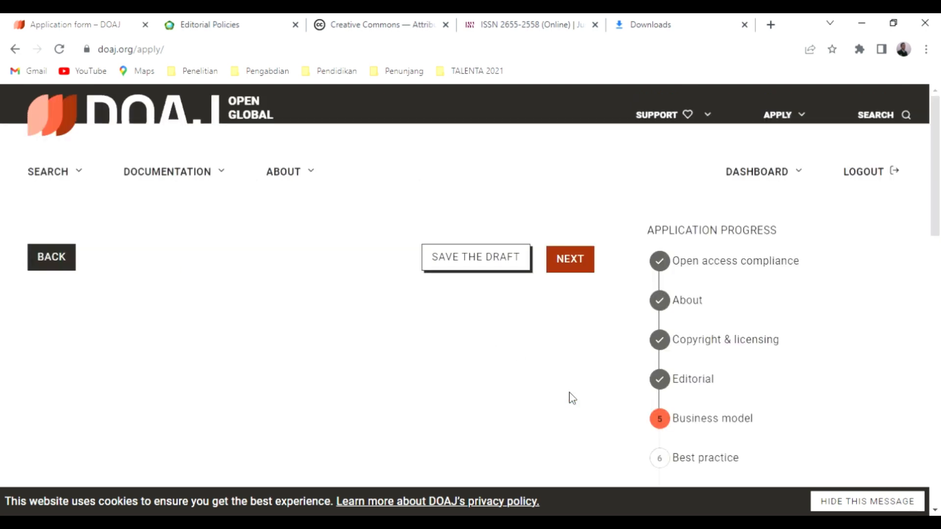
left_click_drag(937, 162, 937, 190)
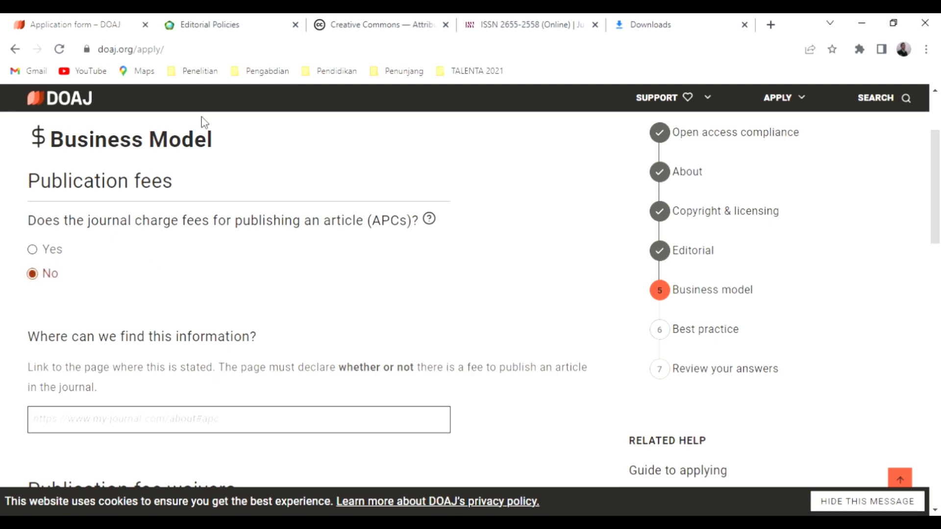
Answer Yes to charging article publication fees (APCs) and look up the Author Fees section on the journal's website.
left_click(32, 250)
left_click(226, 21)
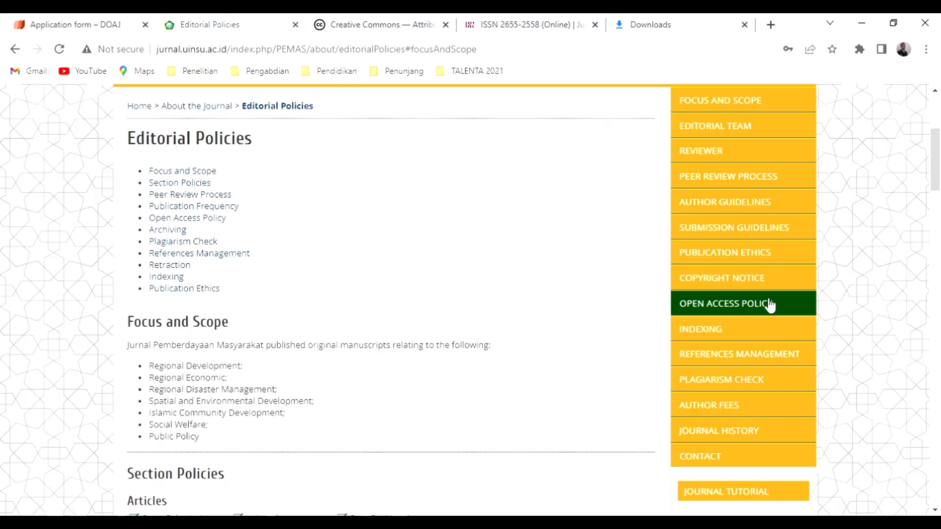
left_click(737, 407)
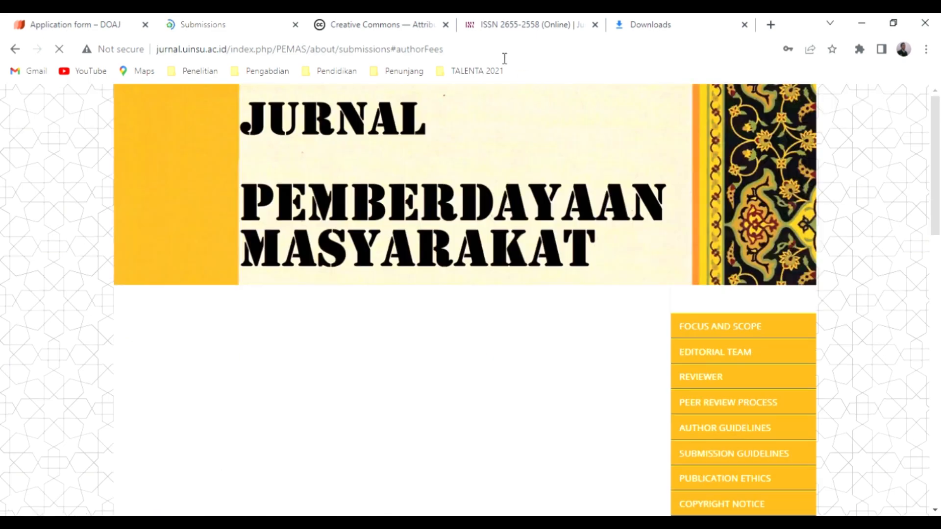
left_click(505, 58)
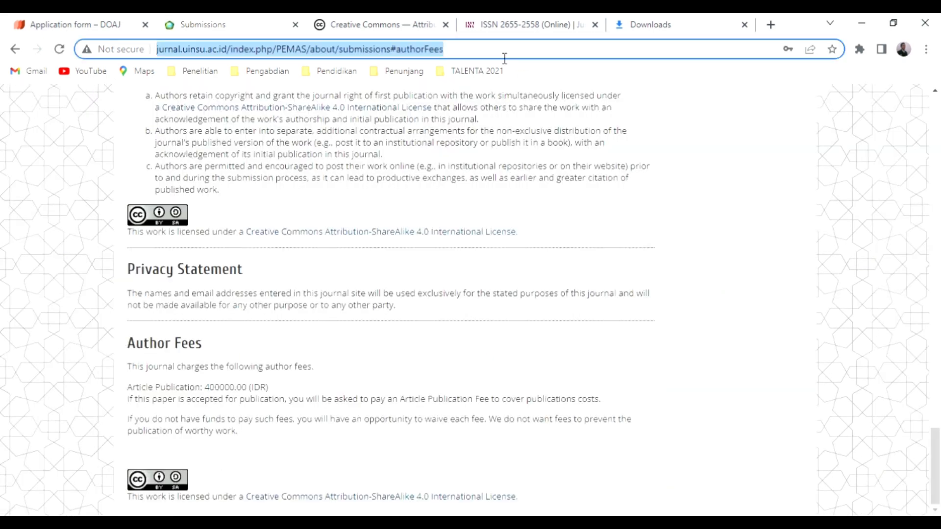
Set the highest publication fee charged to 400000 in Rupiah (IDR) on the application form.
left_click(122, 20)
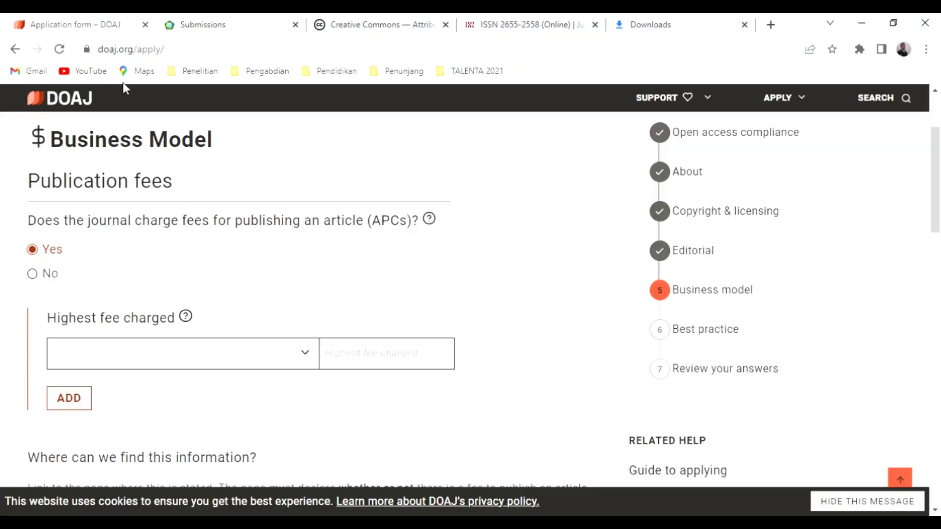
left_click(345, 363)
type("400000")
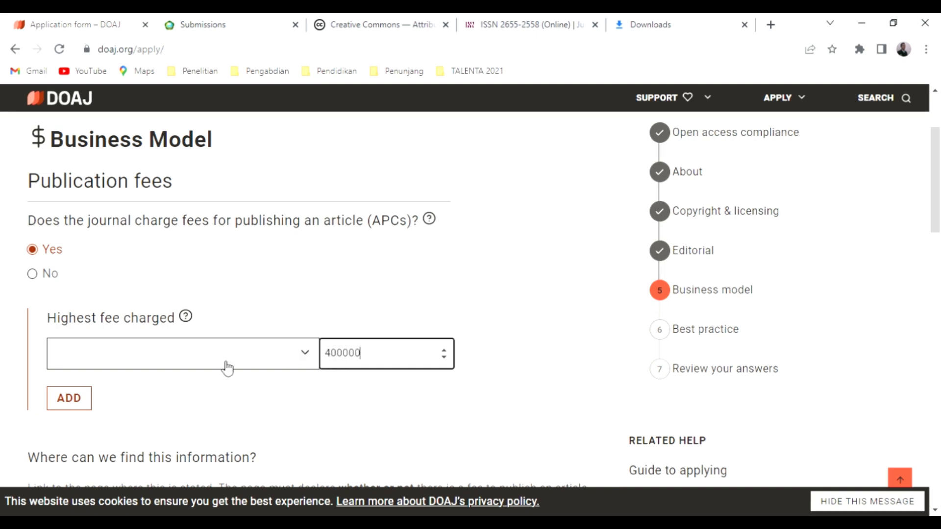
left_click(227, 365)
type("idr")
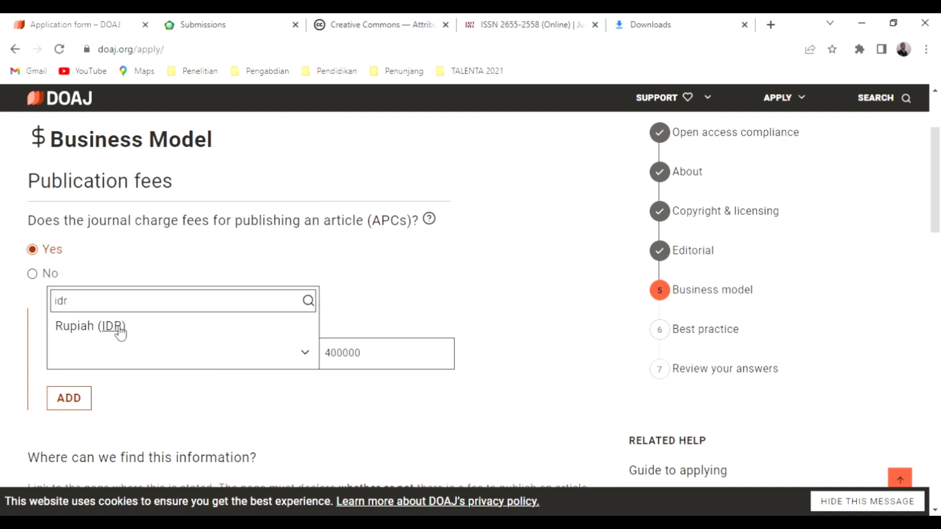
left_click(118, 327)
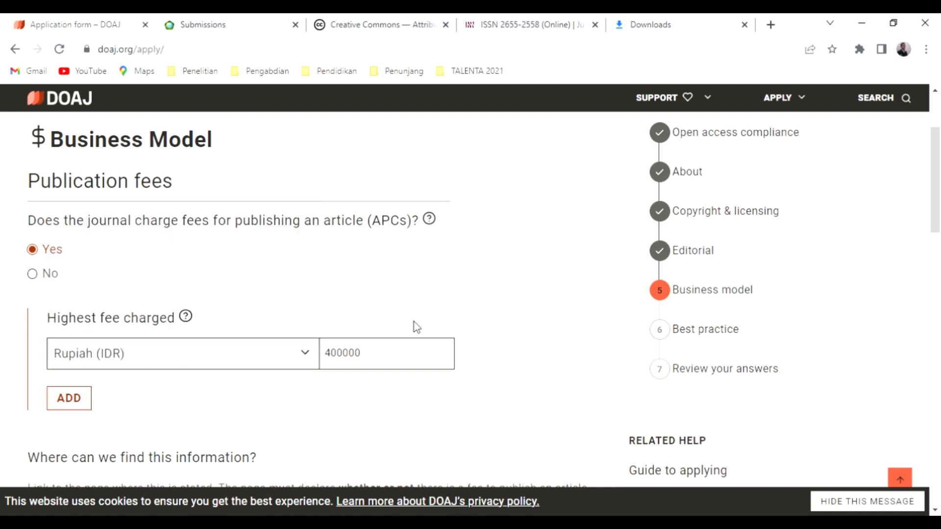
scroll(937, 203, "down", 1)
scroll(937, 203, "down", 3)
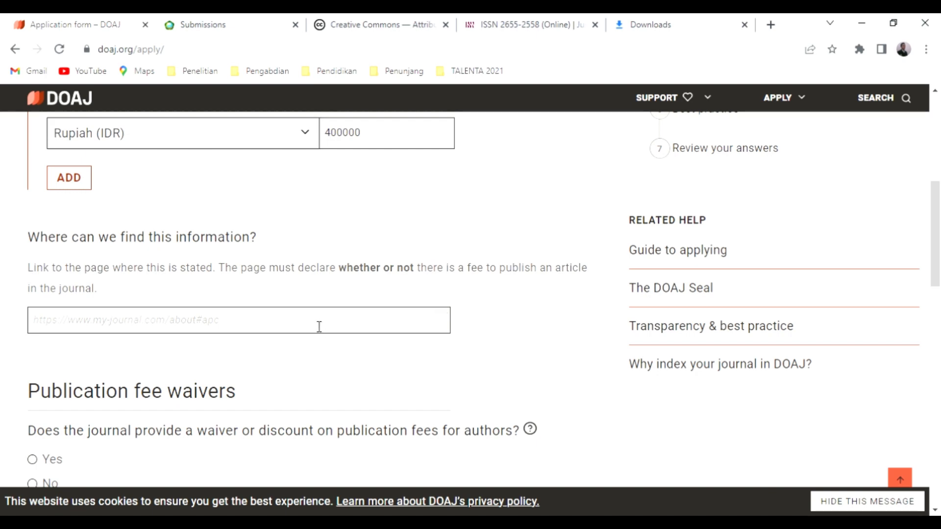
left_click(319, 326)
left_click(273, 20)
left_click(370, 50)
key("ctrl+c")
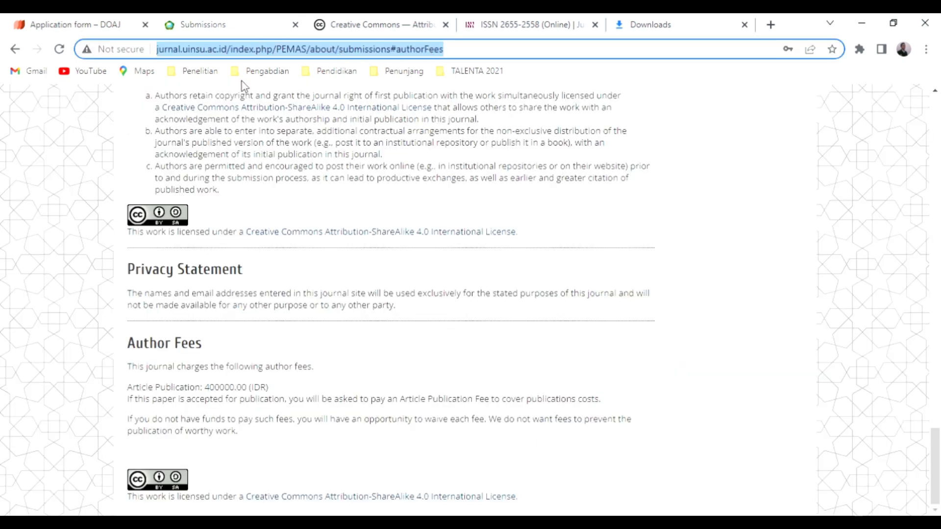
left_click(105, 18)
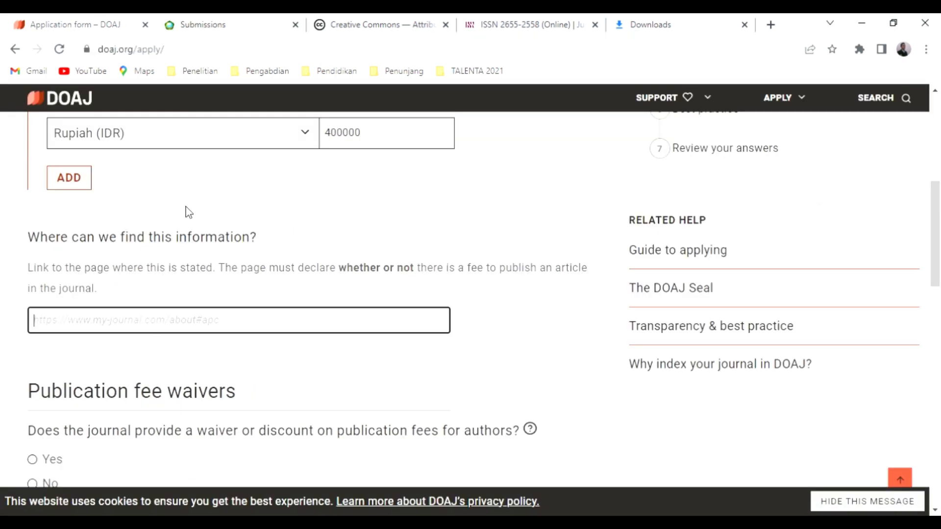
key("ctrl+v")
Answer Yes to publication fee waivers and enter the same Author Fees address as the waiver information link, checking it against the journal's website.
left_click_drag(935, 240, 938, 277)
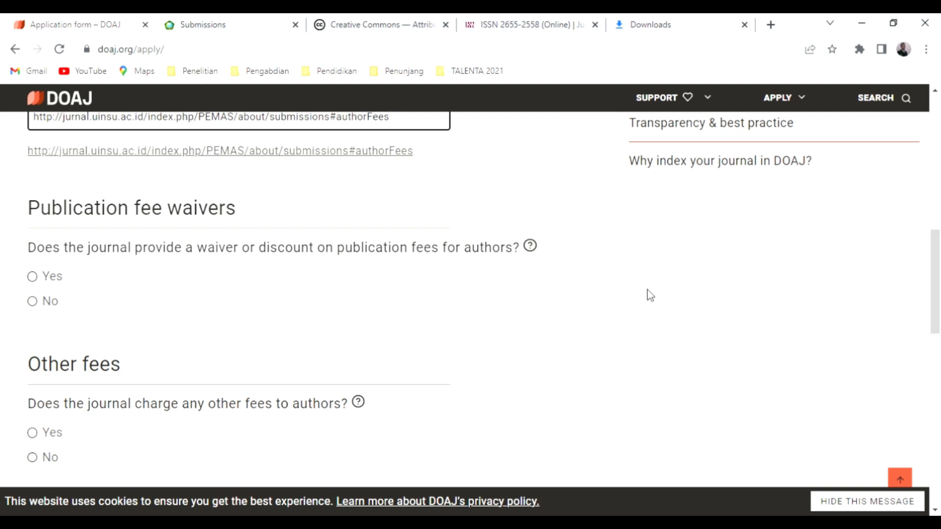
left_click(33, 279)
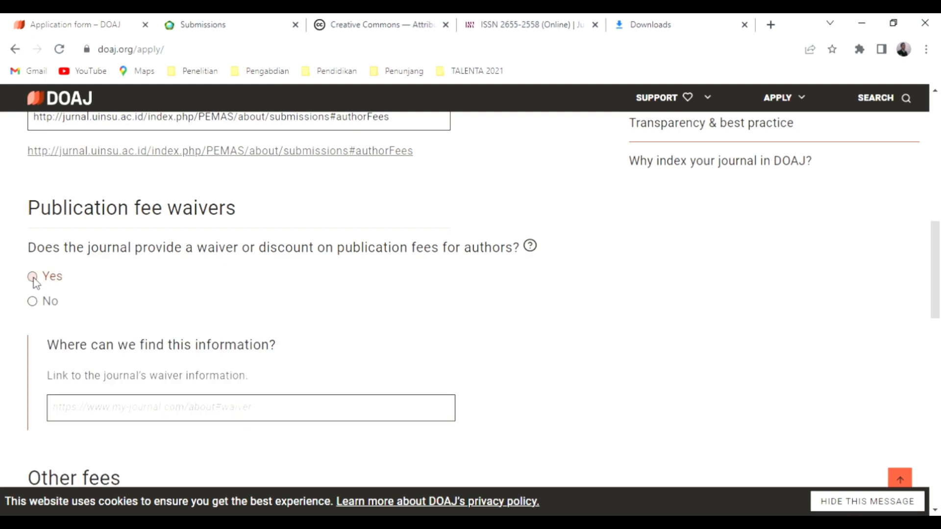
left_click(181, 418)
key("ctrl+v")
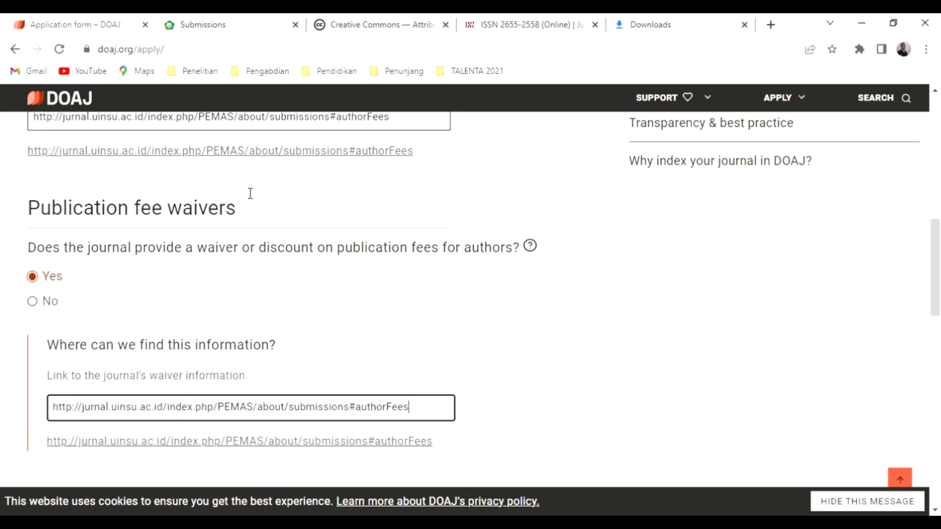
left_click(285, 19)
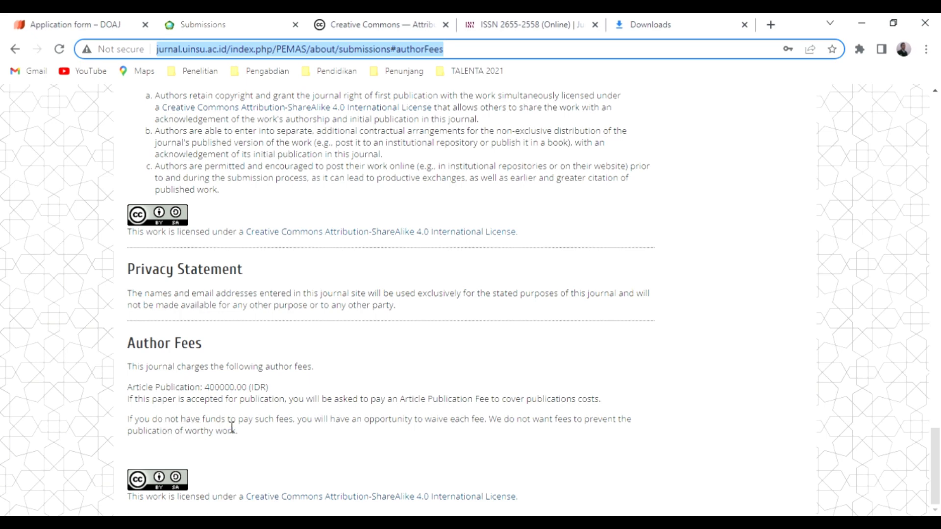
left_click(91, 20)
key("ctrl+v")
Answer No to charging authors any other fees and continue to the Best practice page.
scroll(938, 274, "down", 3)
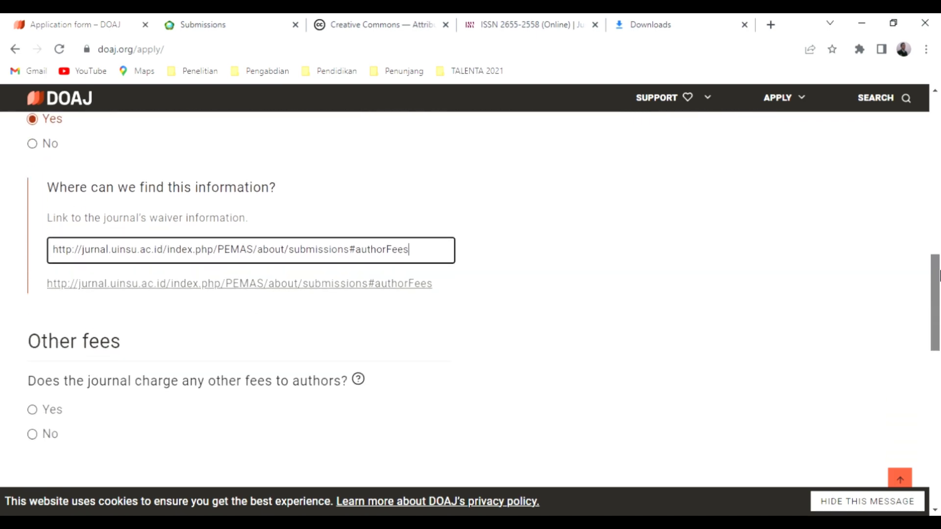
mouse_move(939, 275)
left_mouse_down()
mouse_move(939, 299)
mouse_move(939, 272)
left_mouse_up()
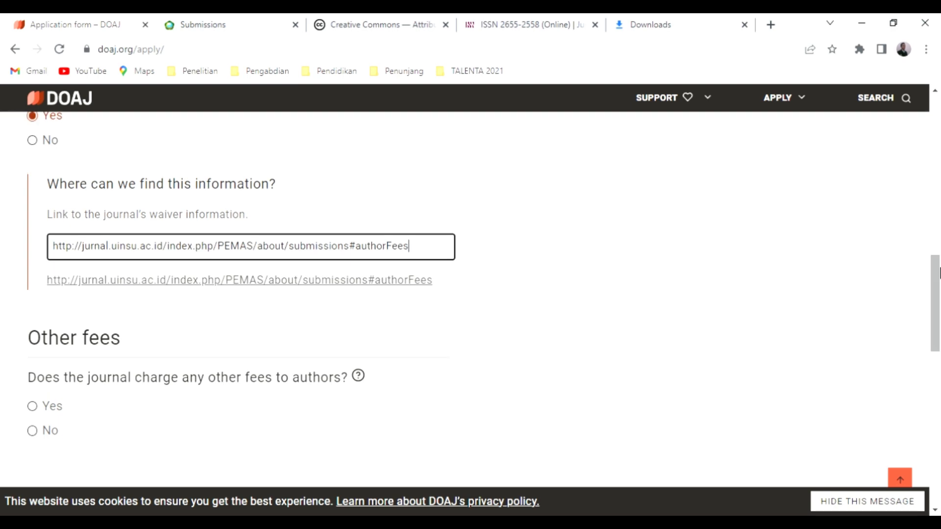
left_click(39, 435)
left_click_drag(938, 304, 939, 363)
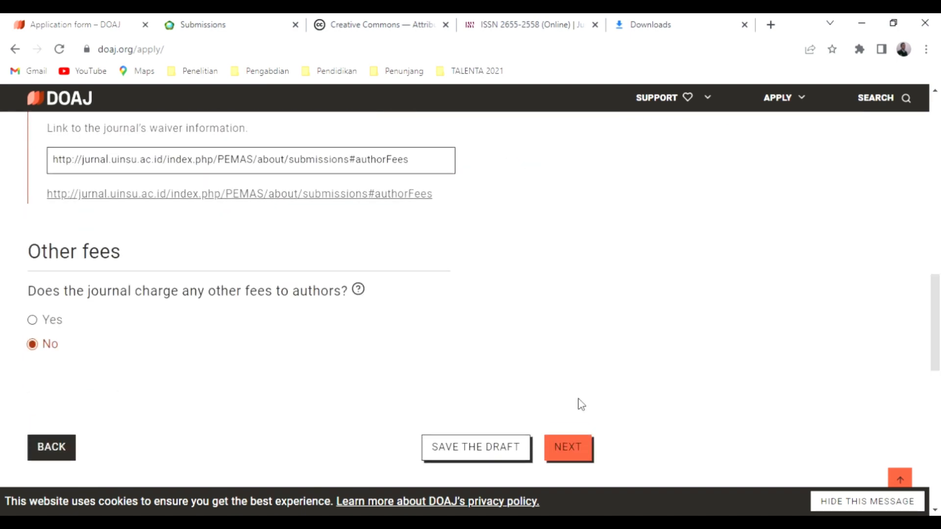
left_click(576, 450)
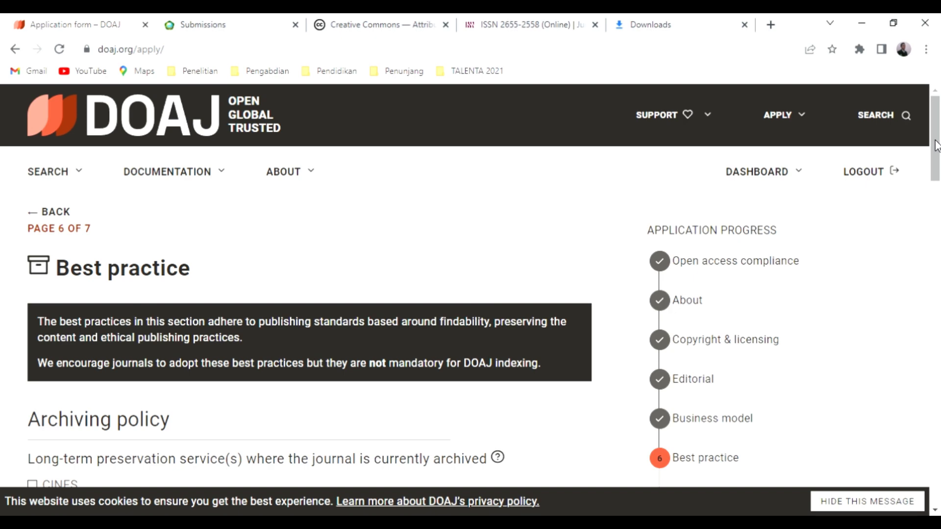
Find the Archiving section in the journal website's Editorial Policies and check which long-term preservation service the journal uses.
left_click_drag(936, 146, 938, 186)
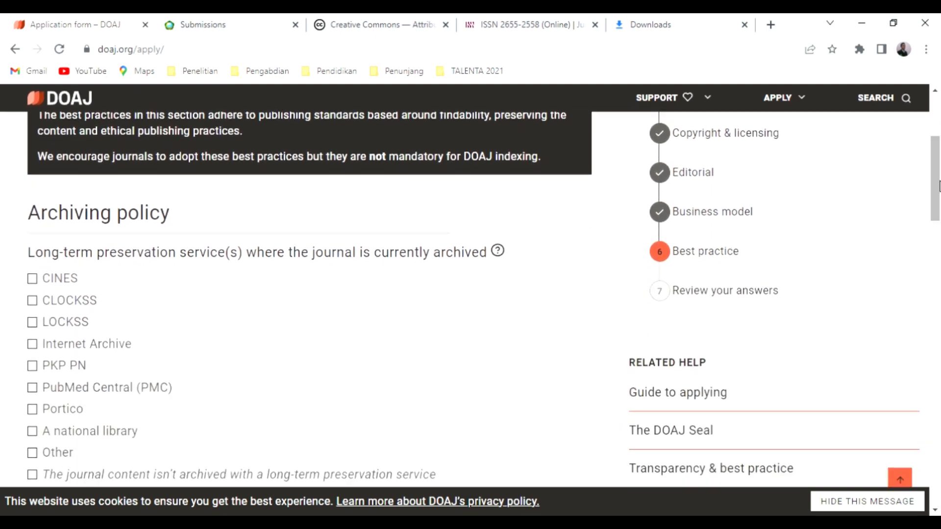
left_click_drag(939, 186, 938, 198)
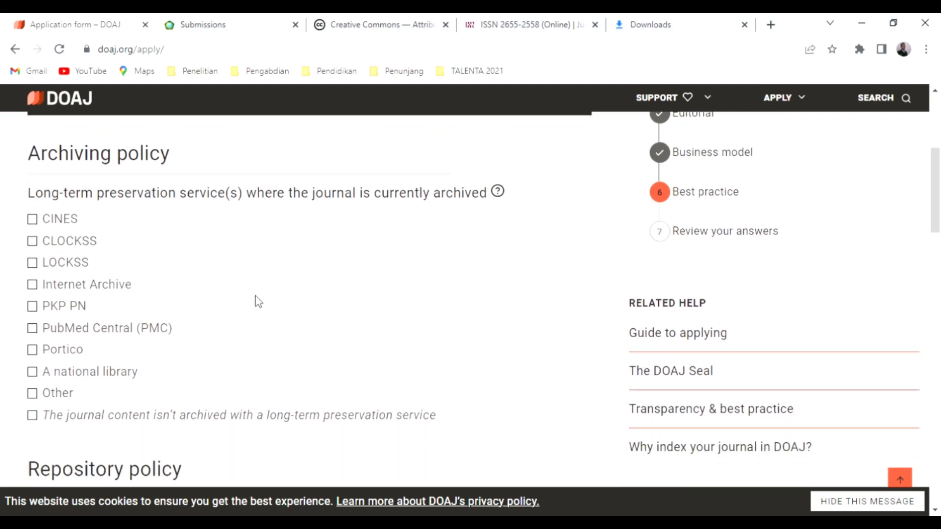
left_click(209, 20)
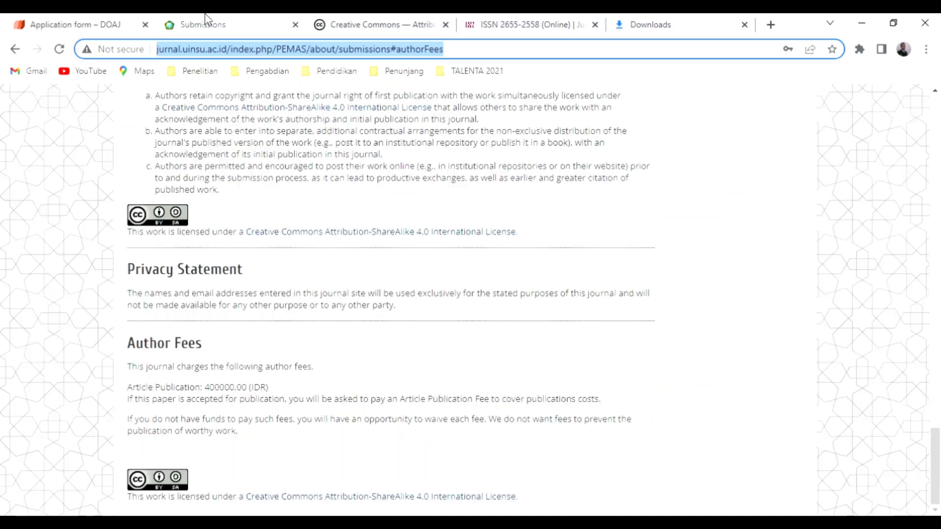
left_click_drag(938, 463, 939, 165)
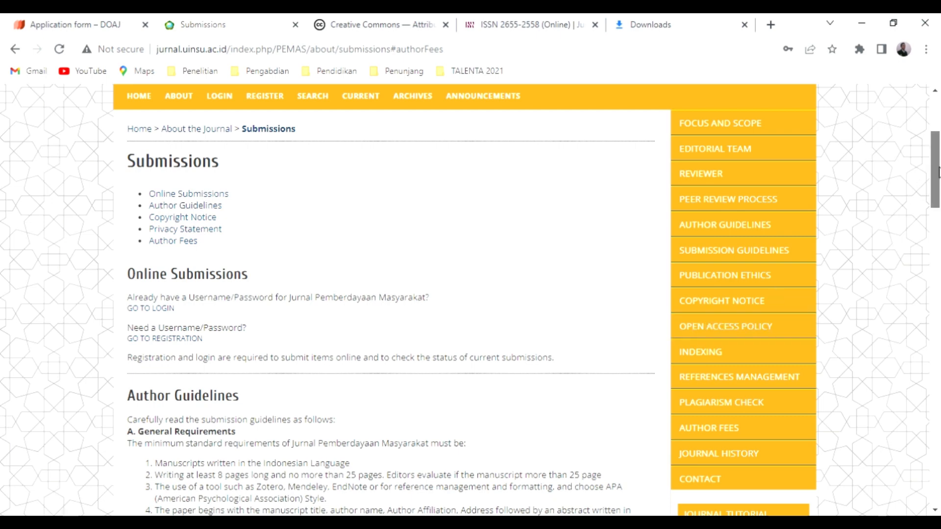
scroll(938, 172, "up", 1)
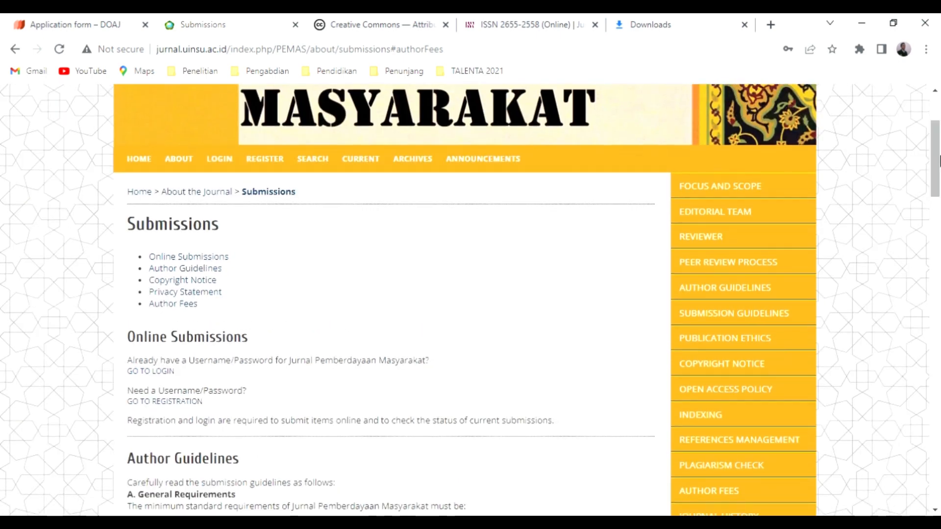
left_click(196, 161)
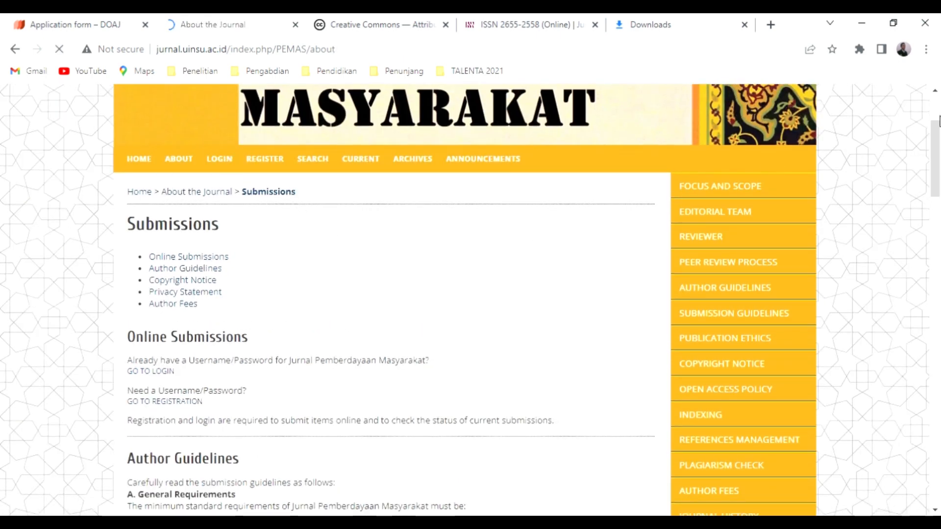
left_click_drag(938, 120, 939, 176)
left_click(171, 383)
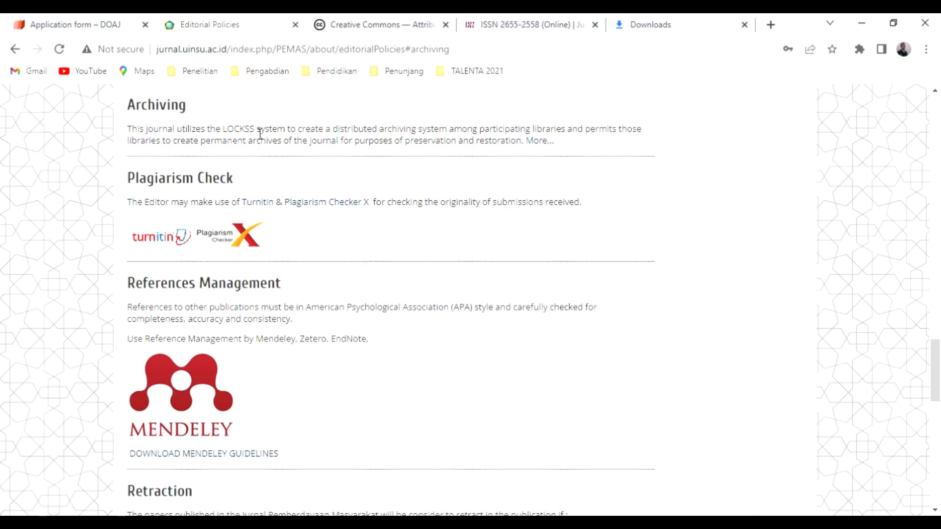
left_click_drag(255, 133, 226, 133)
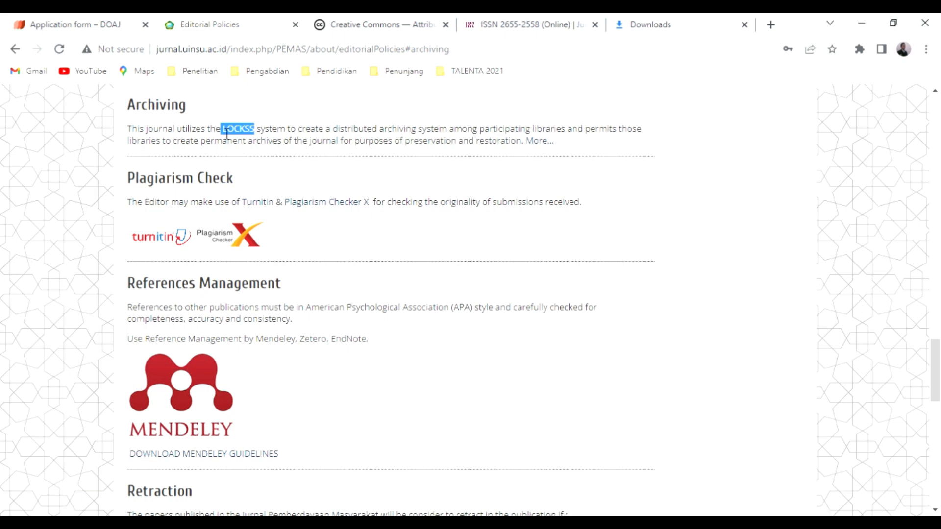
left_click(107, 22)
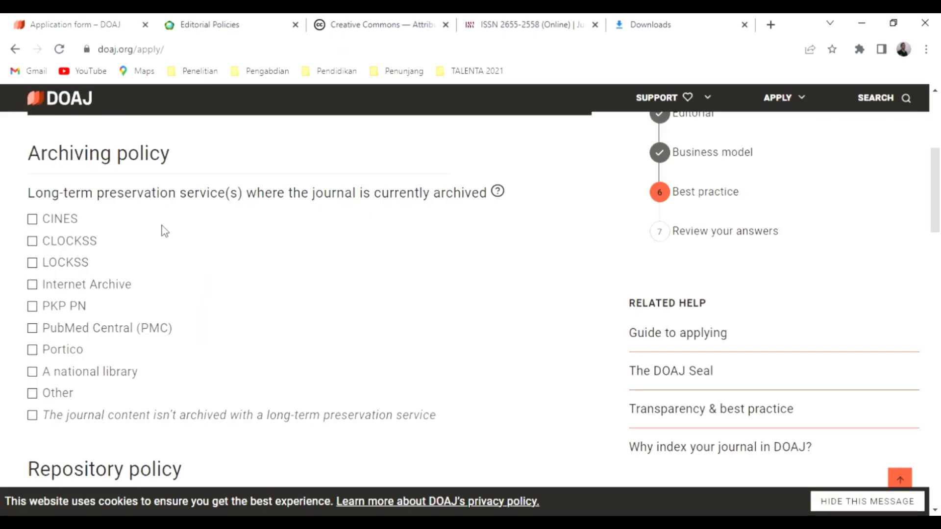
left_click(33, 263)
scroll(938, 196, "down", 1)
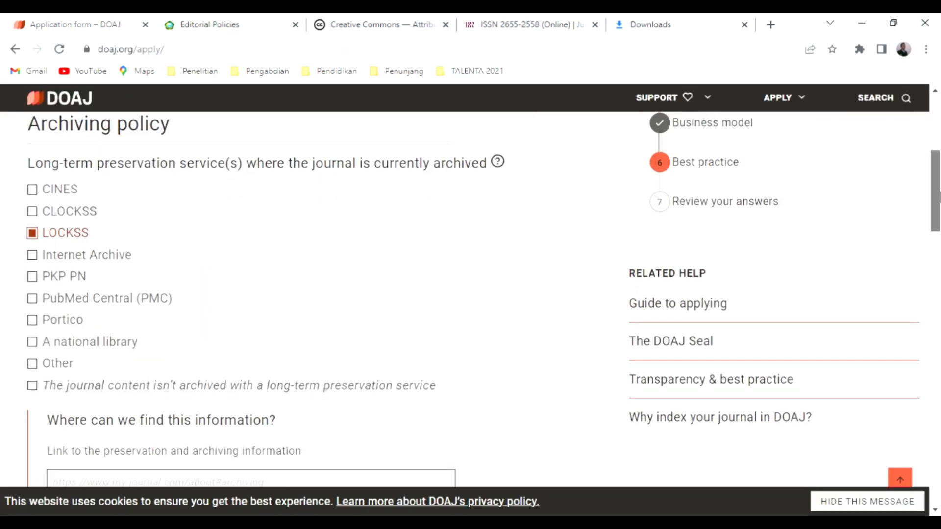
scroll(939, 196, "down", 1)
left_click(266, 20)
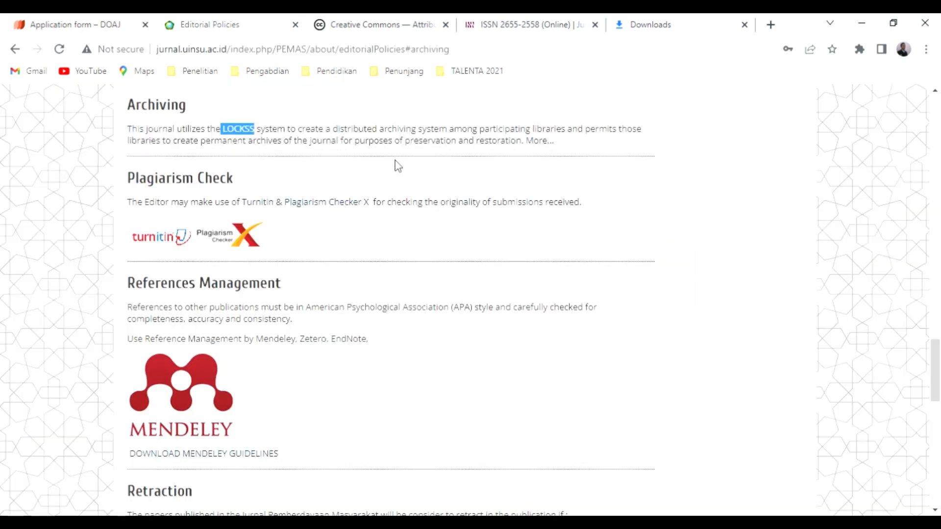
left_click(276, 54)
key("ctrl+c")
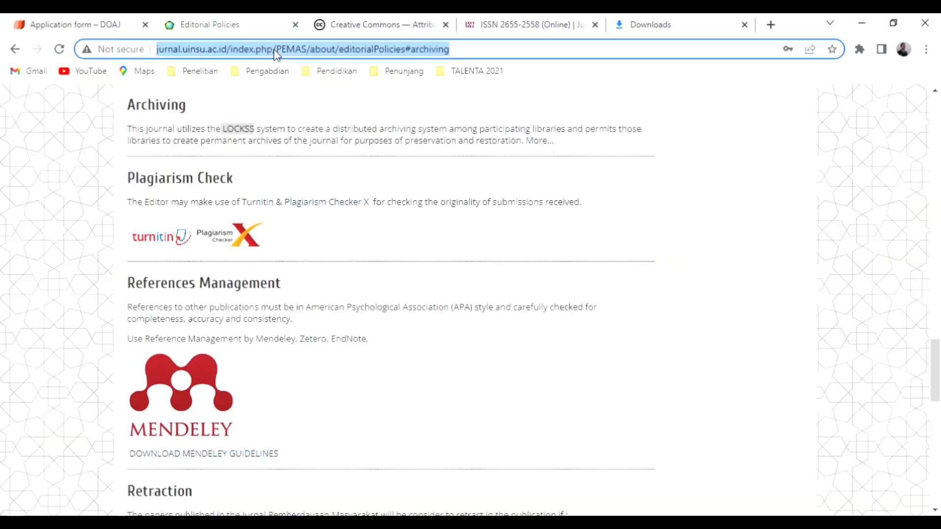
left_click(90, 22)
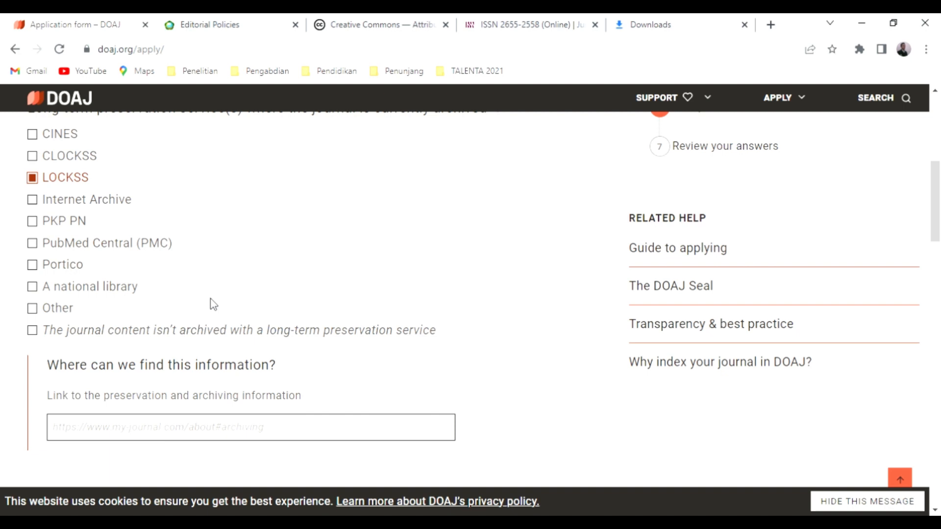
left_click(121, 430)
key("ctrl+v")
Complete the remaining best practice answers: no repository policy, DOIs as article identifiers, and Yes for both ORCID iDs and I4OC standards.
left_click_drag(937, 187, 939, 242)
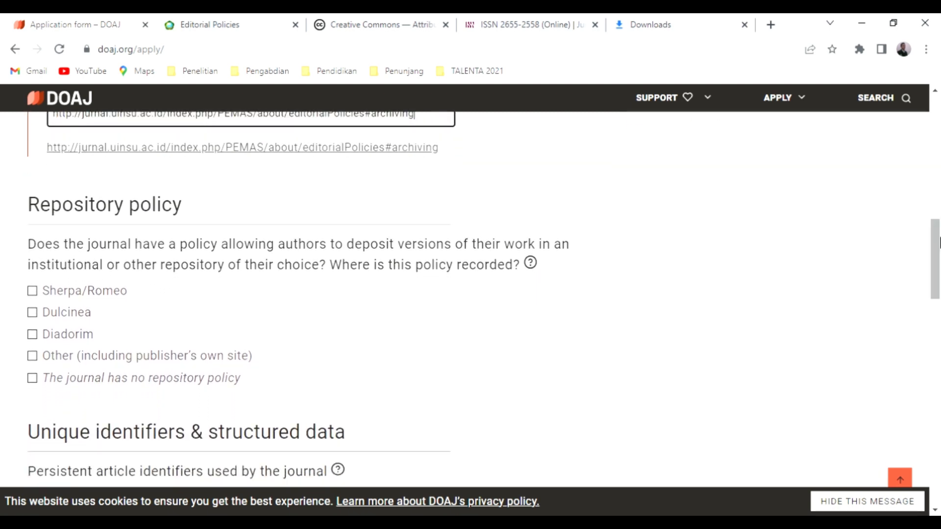
left_click(34, 383)
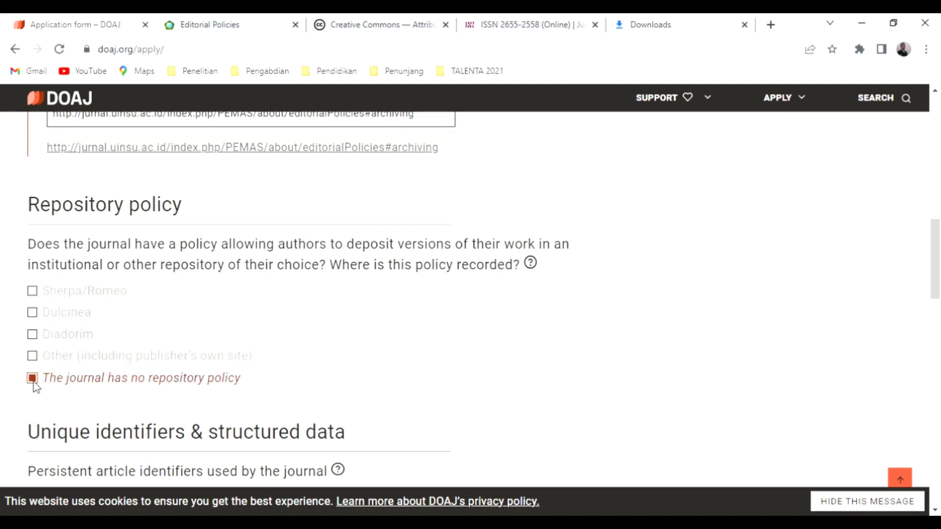
left_click_drag(937, 286, 940, 336)
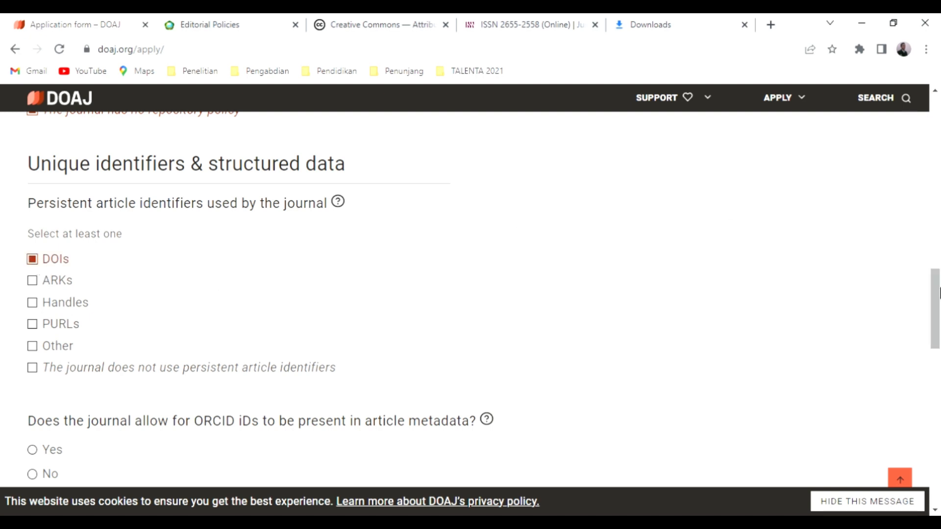
left_click_drag(937, 292, 939, 323)
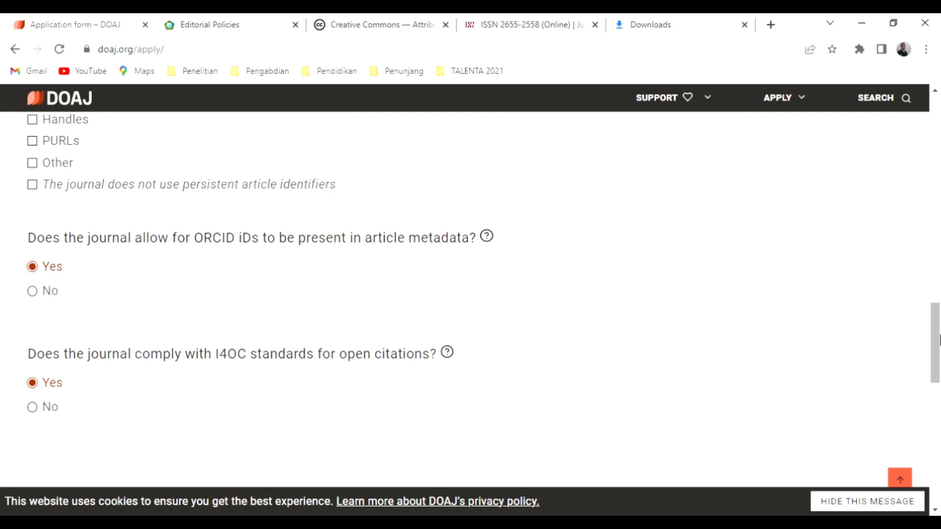
Leave the completed Best practice page and continue to the Review your answers page.
left_click_drag(939, 338, 938, 358)
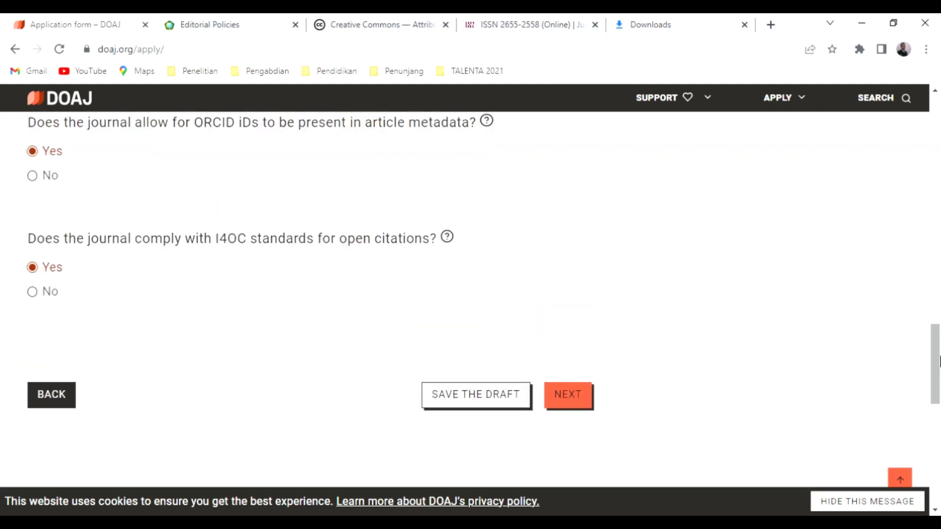
left_click(579, 409)
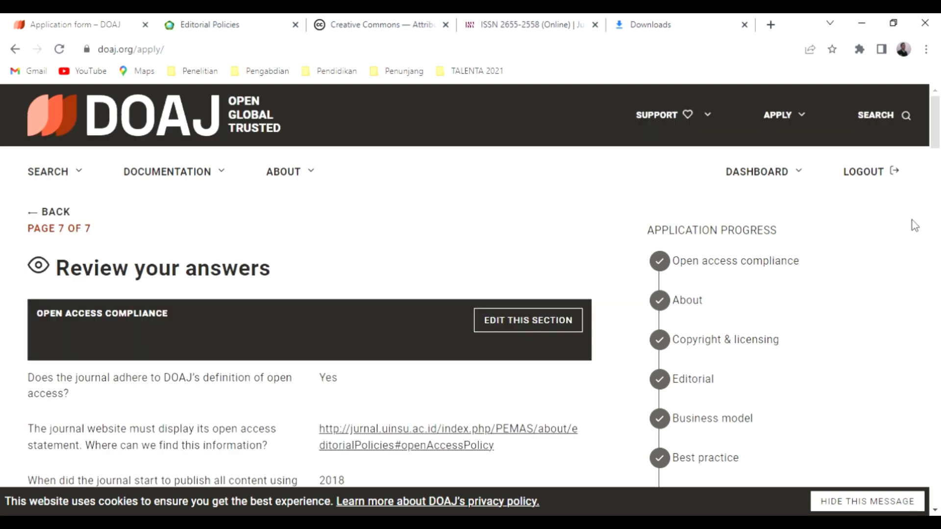
Review the answers in the Open access compliance, About the journal, and Copyright & licensing sections.
left_click_drag(940, 131, 938, 239)
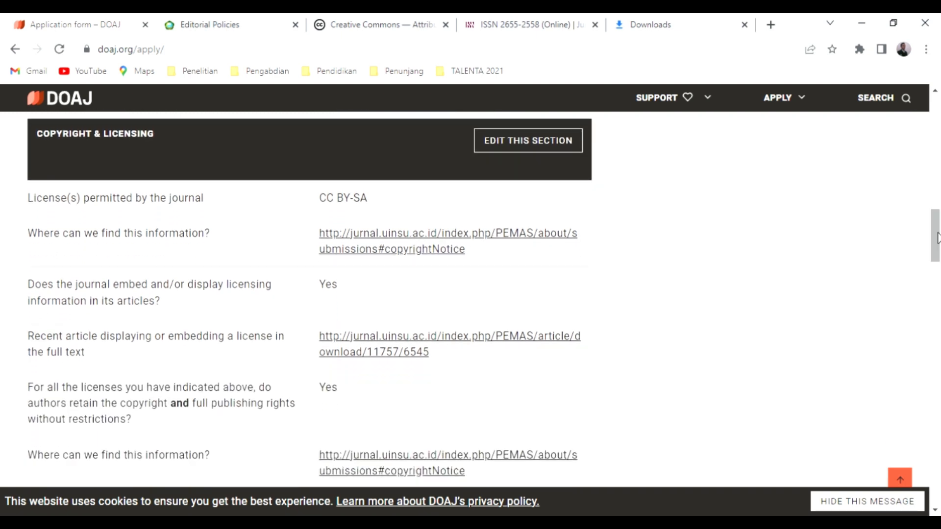
left_click_drag(938, 238, 938, 129)
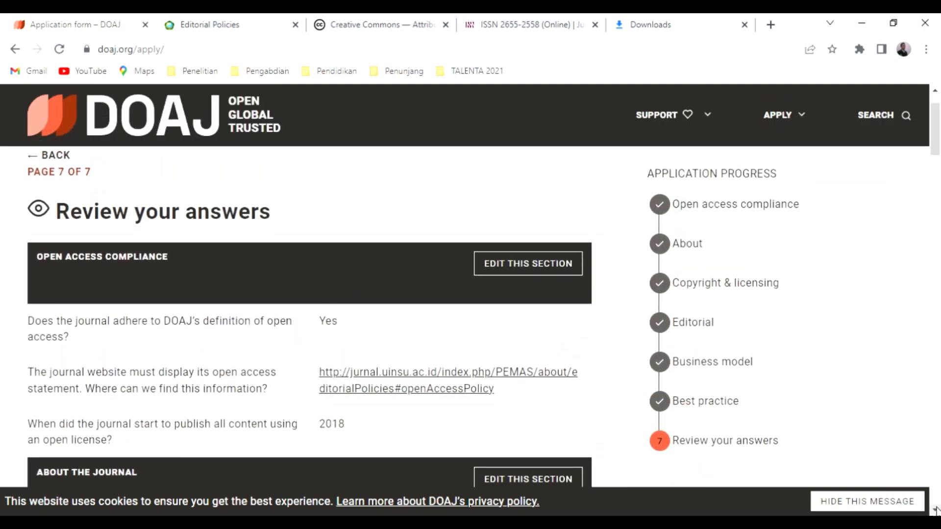
scroll(936, 510, "down", 8)
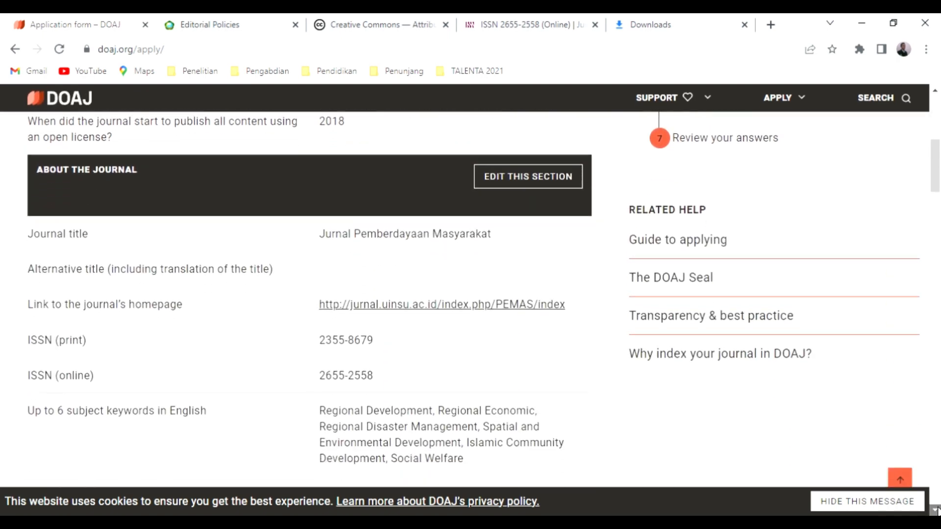
scroll(936, 510, "down", 5)
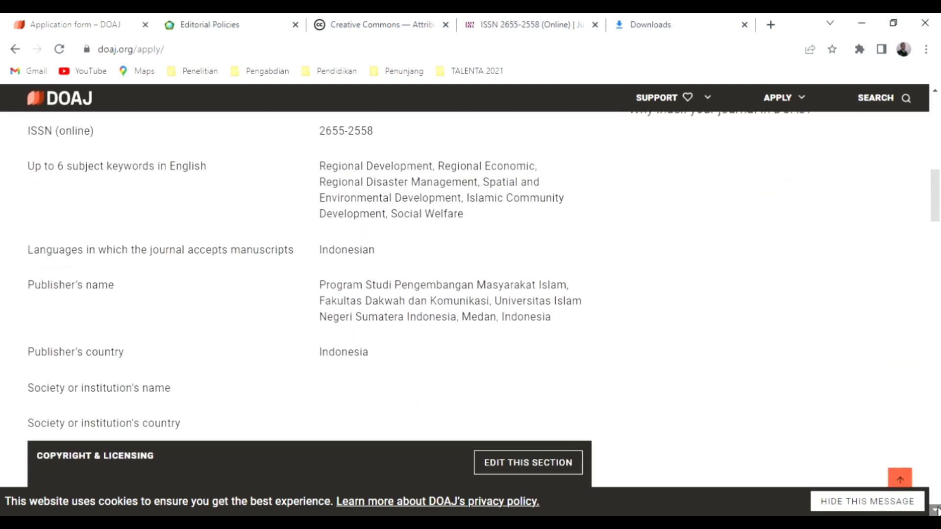
scroll(936, 511, "down", 4)
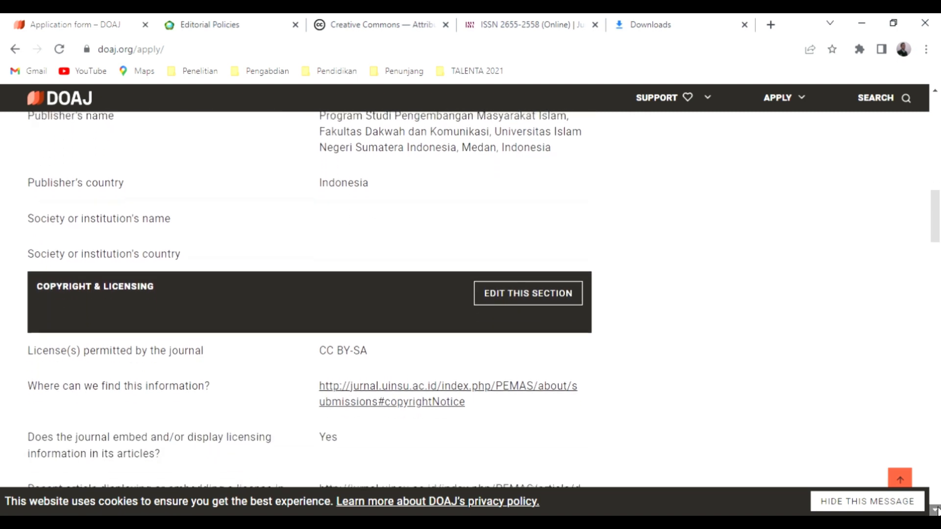
scroll(936, 510, "down", 2)
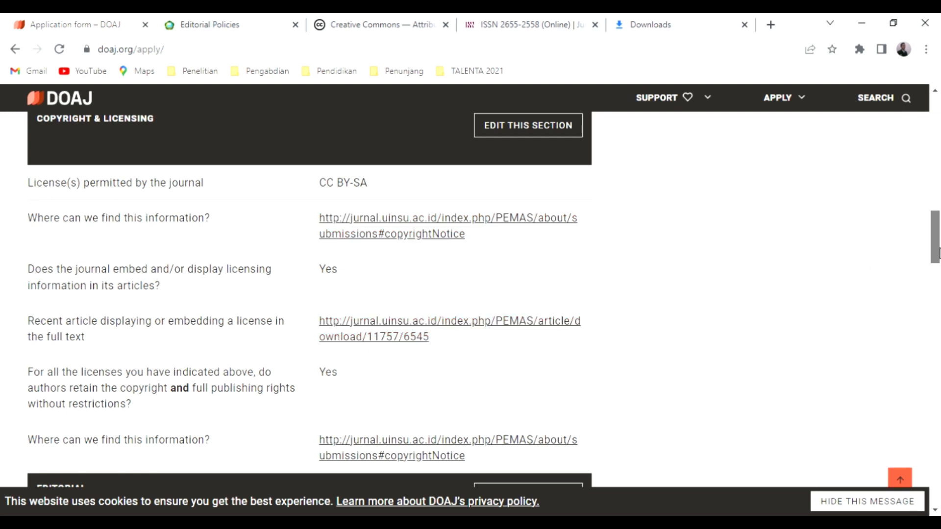
left_click_drag(938, 253, 938, 270)
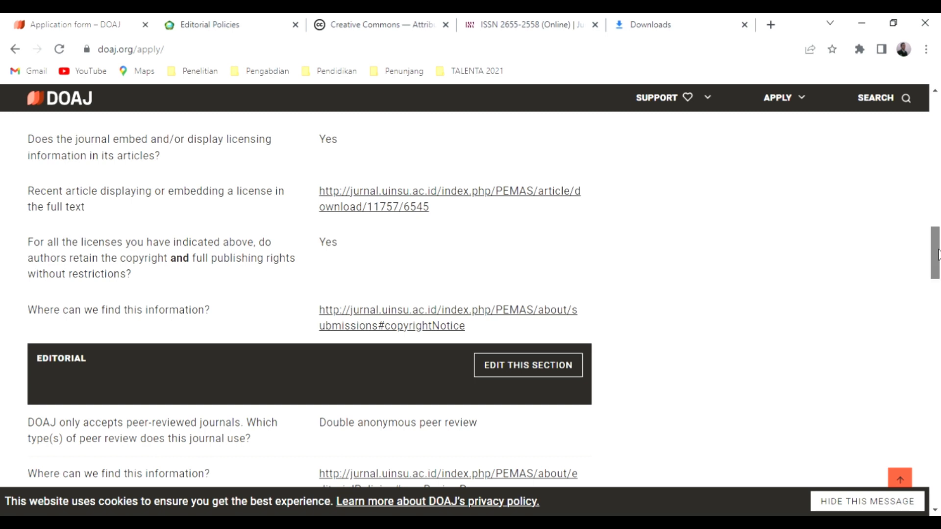
Check the Editorial, Business model, and Best practice answers in the application summary.
left_click_drag(939, 254, 939, 281)
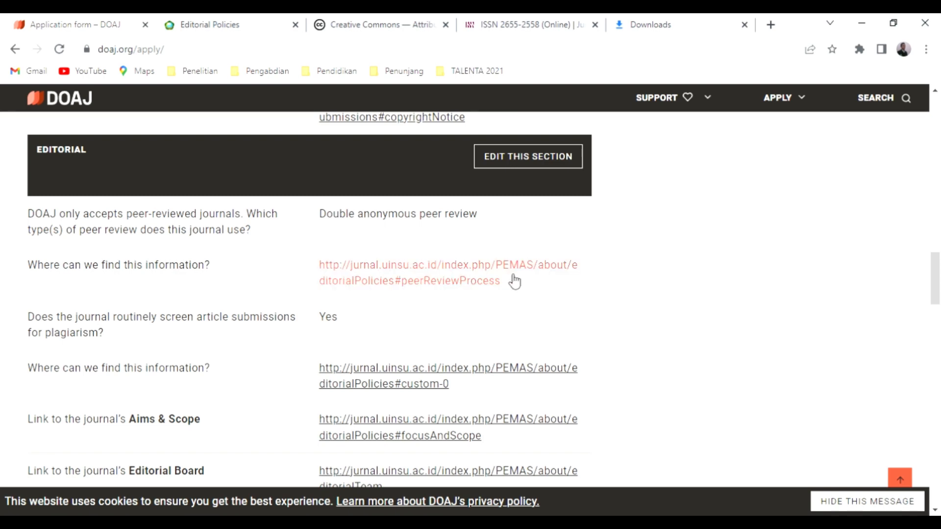
left_click_drag(939, 282, 939, 298)
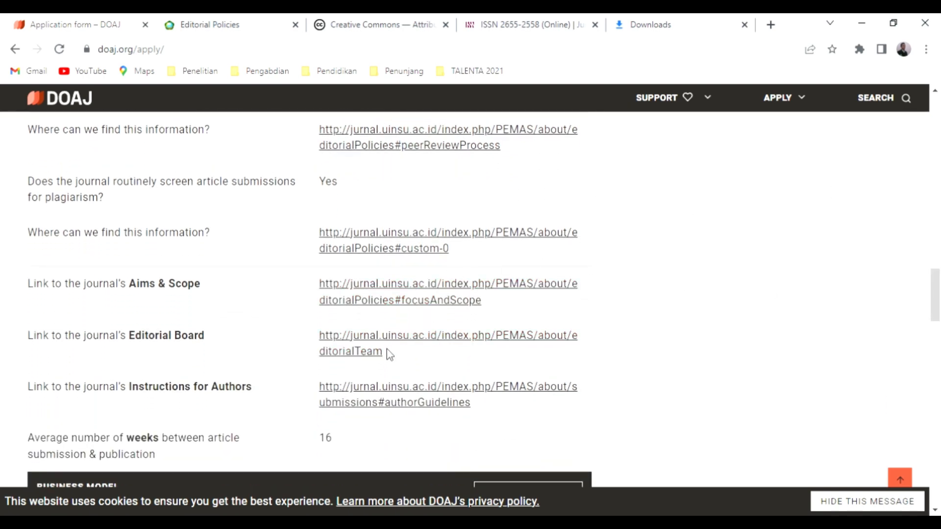
left_click_drag(939, 313, 939, 298)
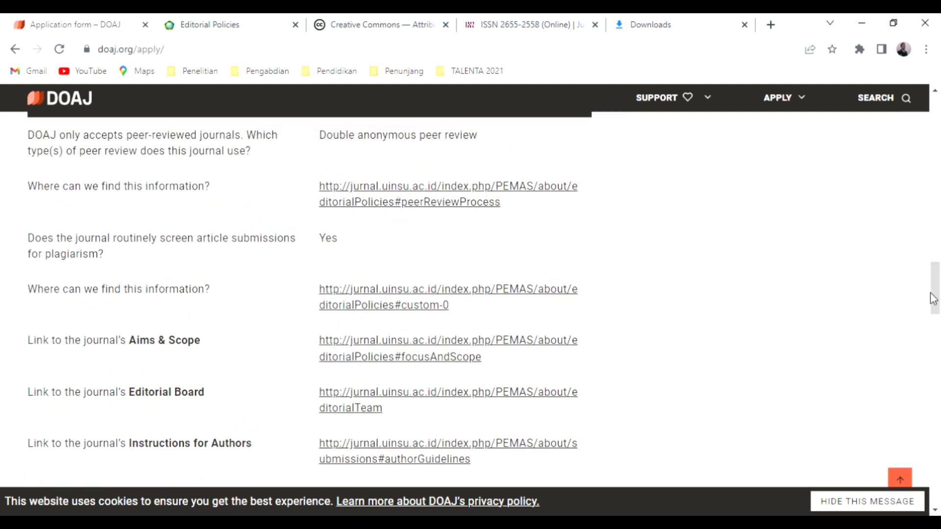
left_click_drag(932, 299, 939, 323)
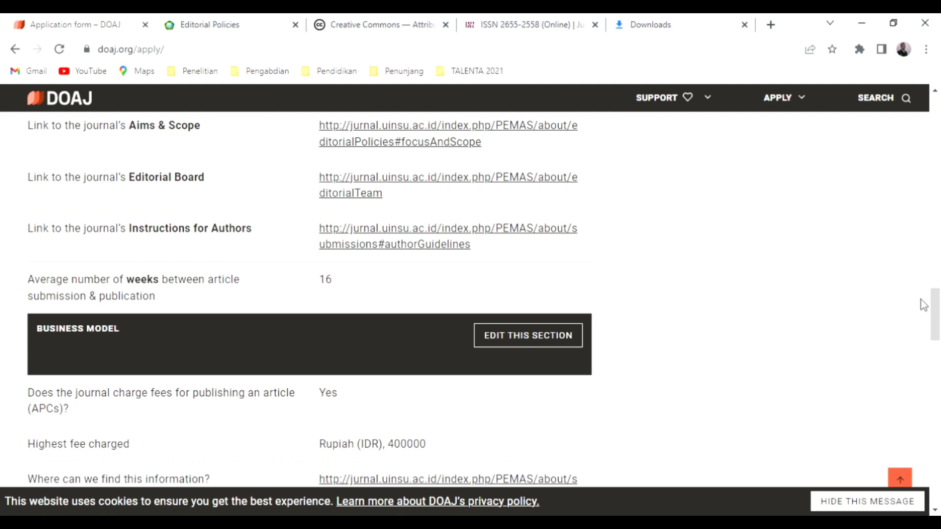
left_click_drag(936, 307, 936, 327)
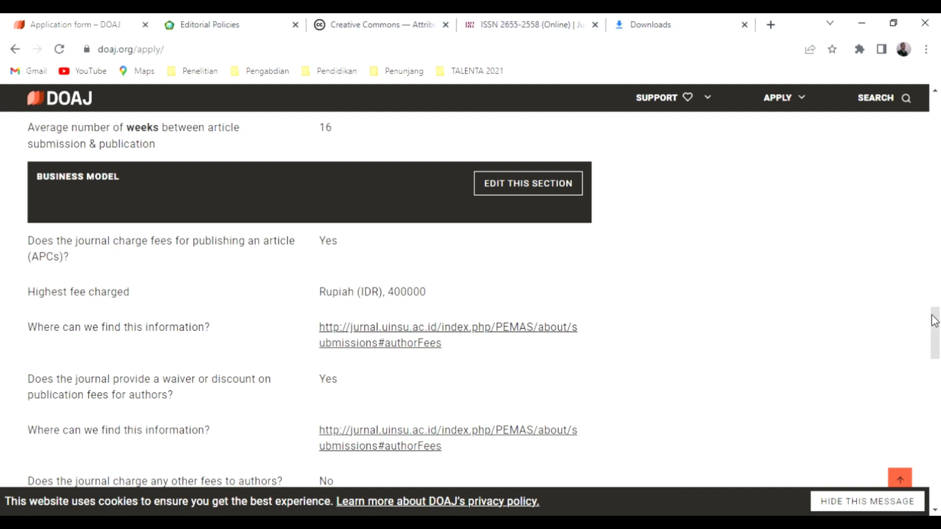
left_click_drag(934, 321, 936, 320)
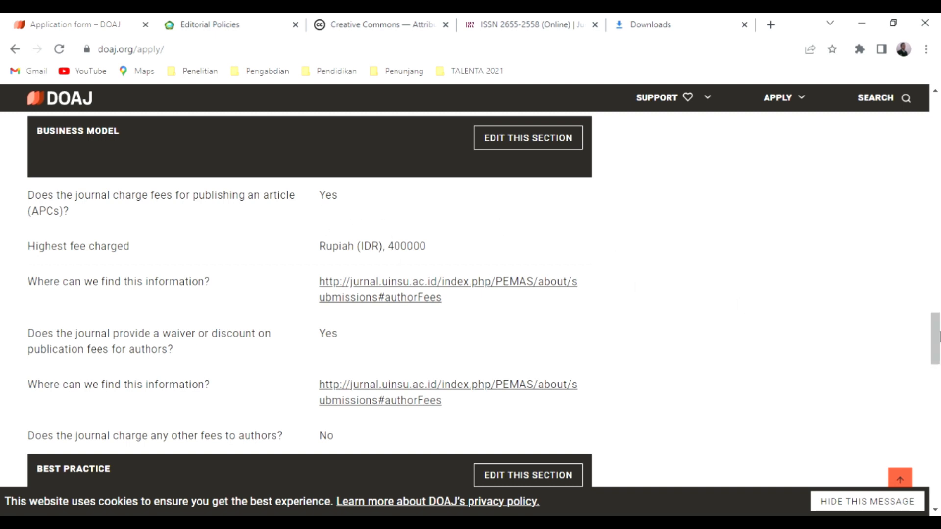
left_click_drag(937, 336, 939, 372)
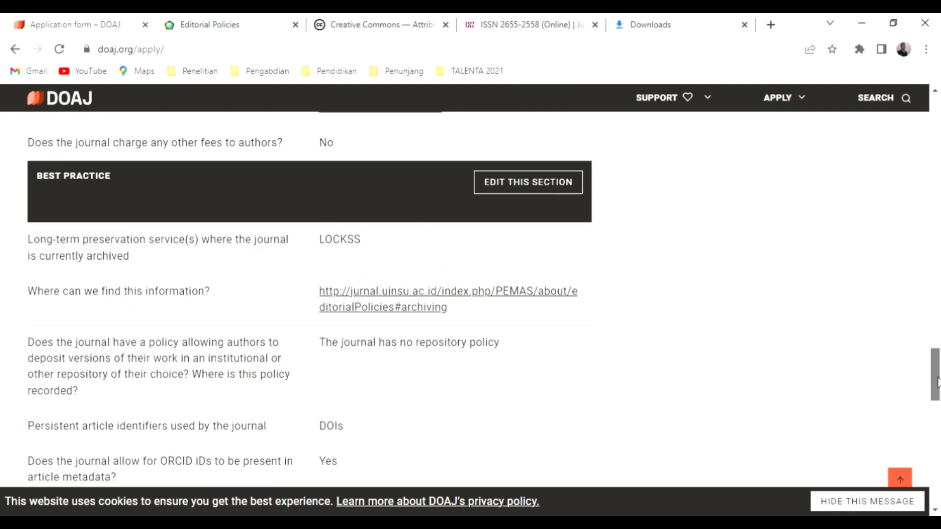
scroll(543, 308, "down", 3)
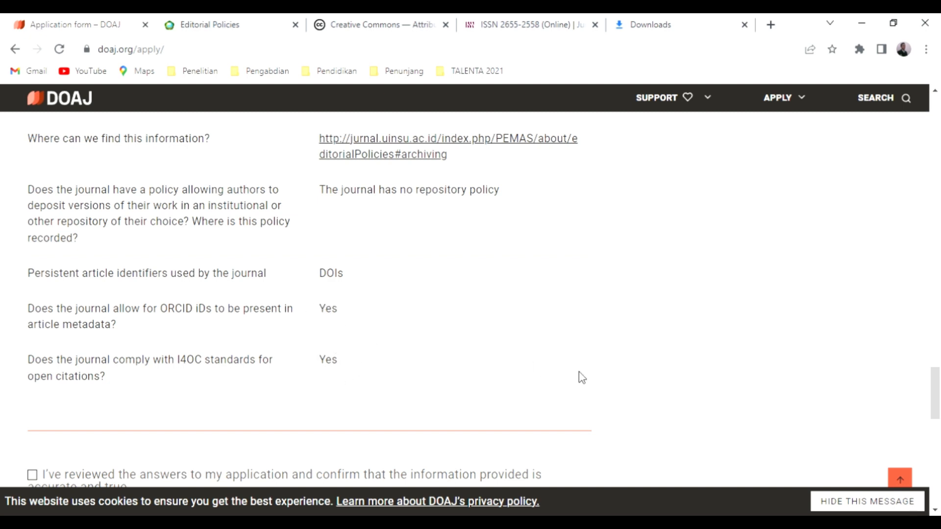
scroll(938, 396, "down", 2)
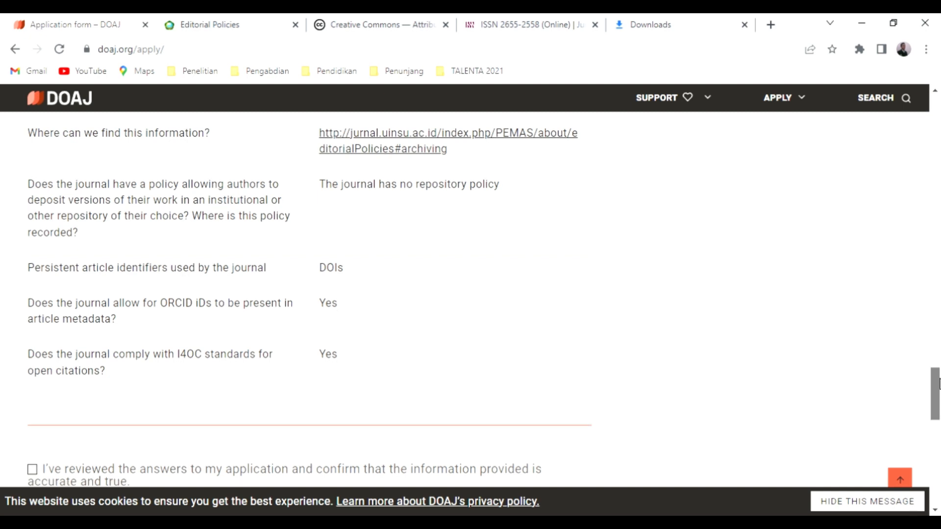
Confirm that the application answers have been reviewed and that the information provided is accurate and true.
scroll(937, 396, "down", 3)
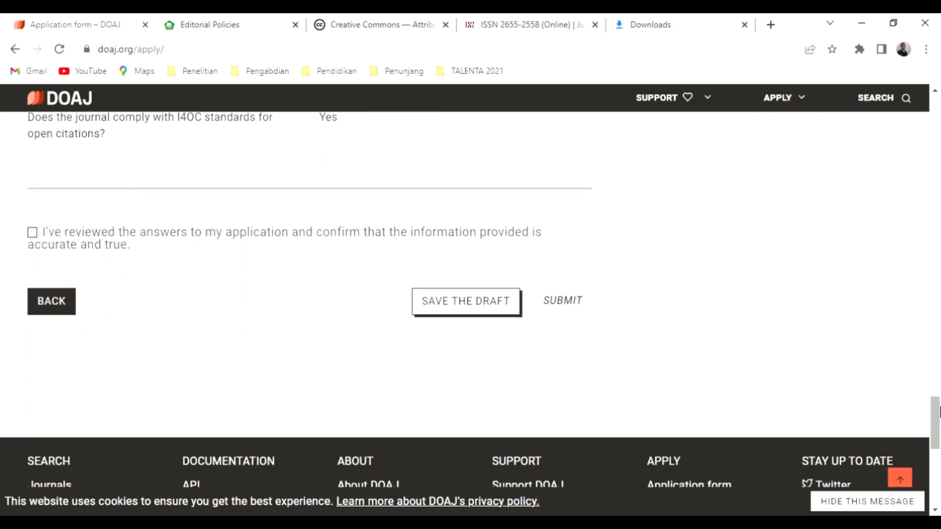
scroll(845, 383, "up", 1)
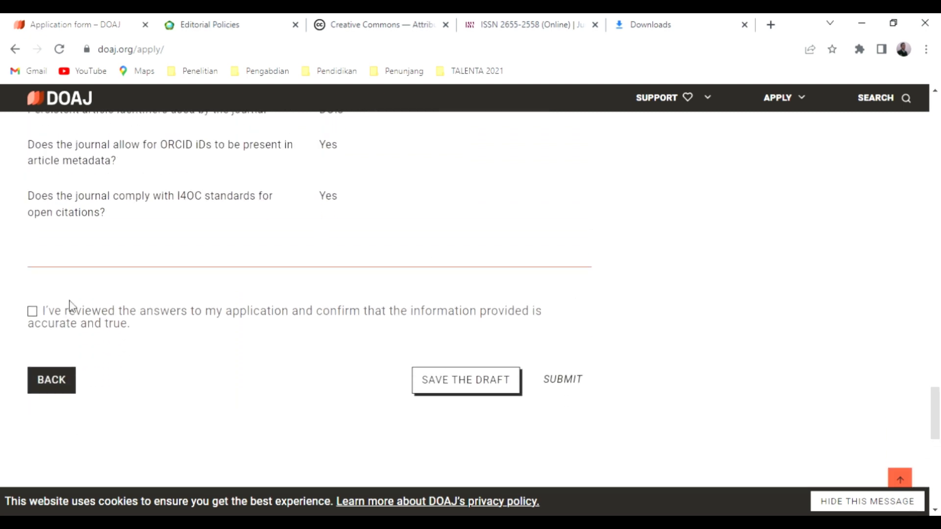
left_click(32, 311)
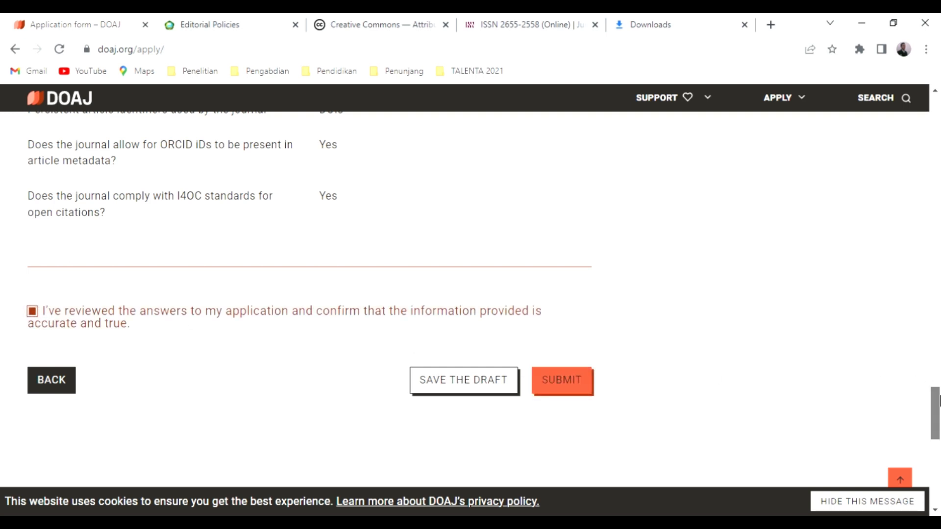
left_click_drag(937, 401, 938, 220)
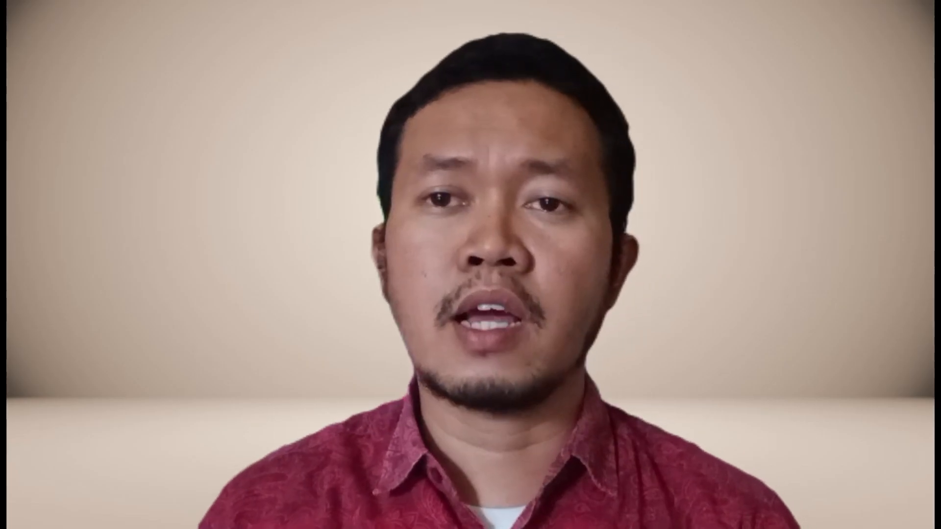